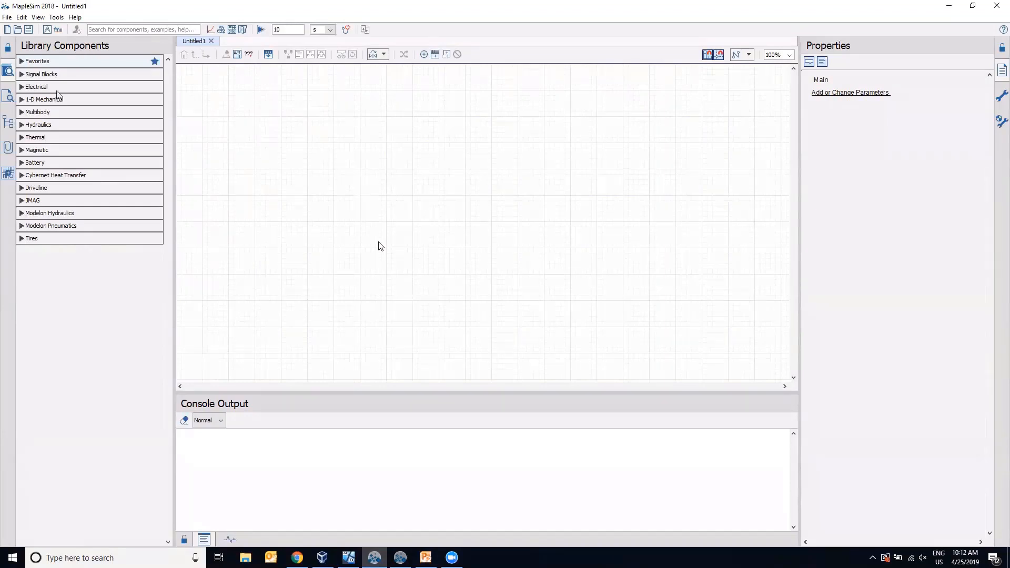
pyautogui.click(22, 112)
pyautogui.click(24, 125)
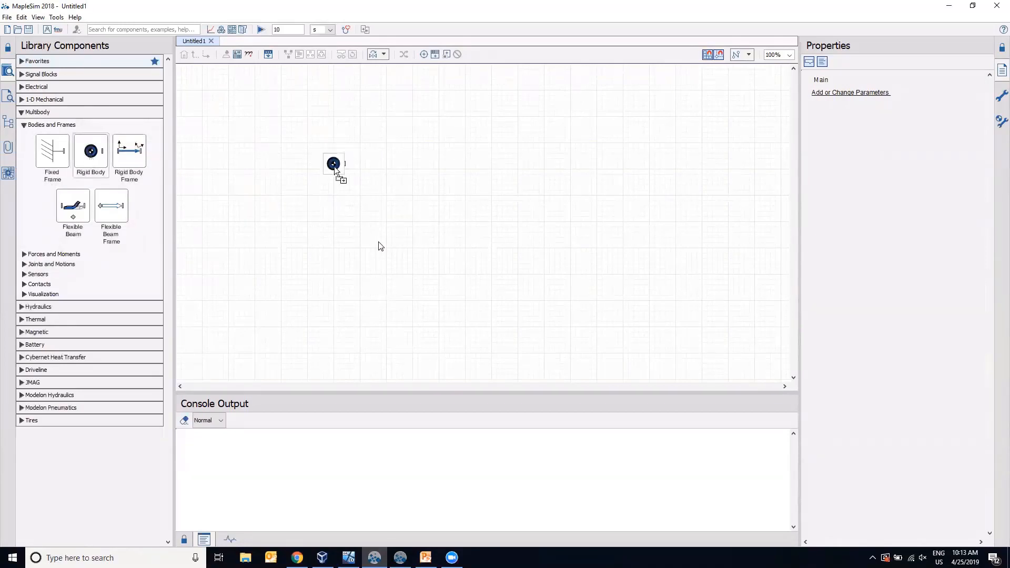
pyautogui.click(335, 170)
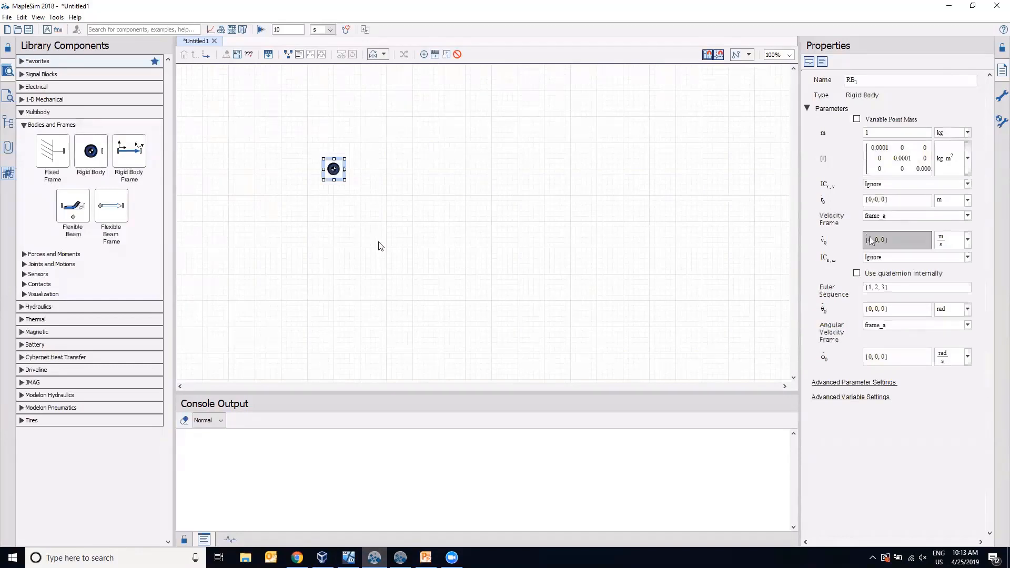
pyautogui.moveTo(317, 134); pyautogui.dragTo(350, 185)
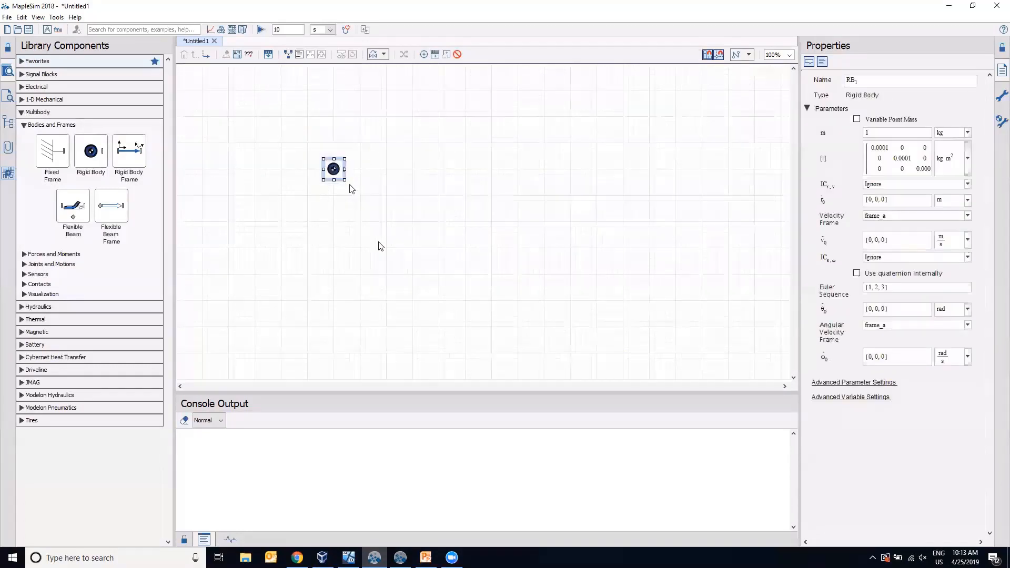
pyautogui.press('Delete')
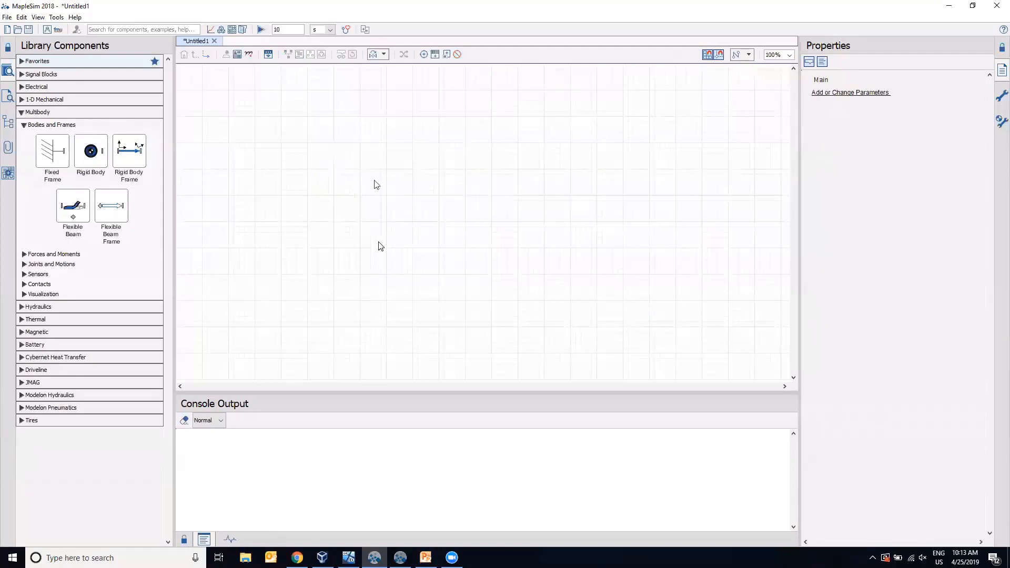
# - Import the CAD file SliderCrank.STEP from the Desktop folder
pyautogui.click(7, 18)
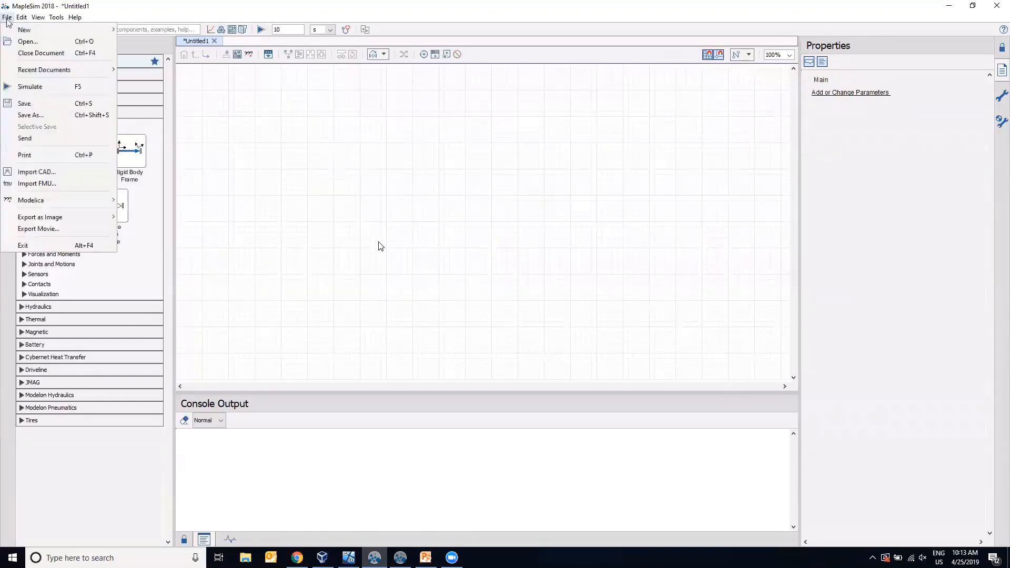
pyautogui.click(45, 177)
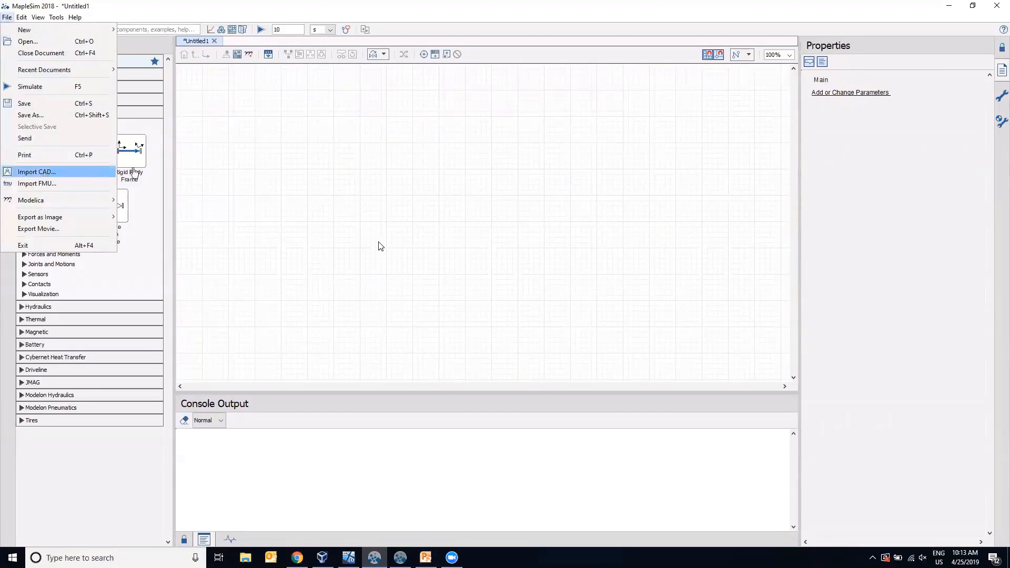
pyautogui.click(380, 246)
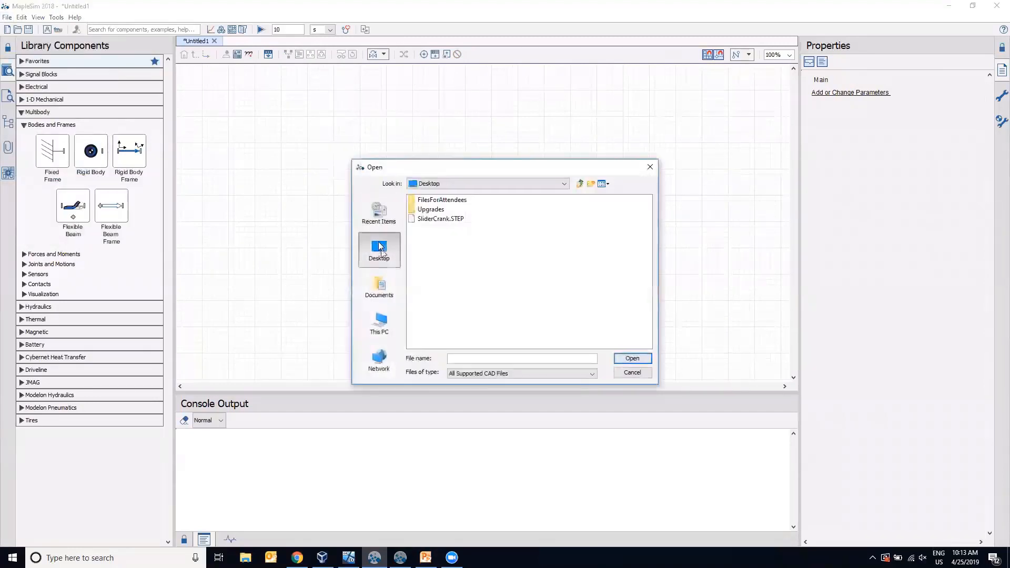
pyautogui.click(441, 285)
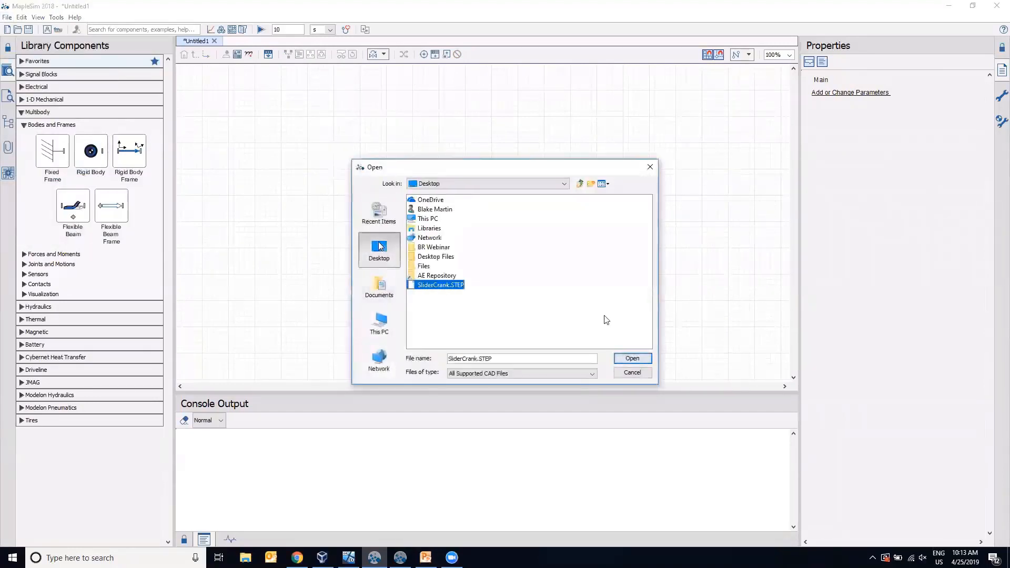
pyautogui.click(585, 375)
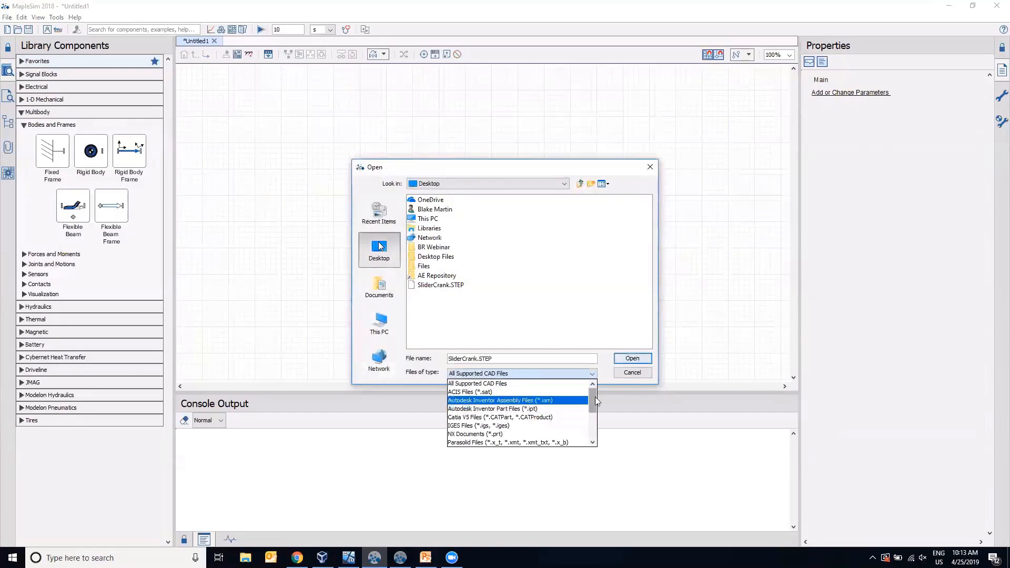
pyautogui.moveTo(596, 408)
pyautogui.mouseDown()
pyautogui.moveTo(601, 433)
pyautogui.moveTo(596, 394)
pyautogui.mouseUp()
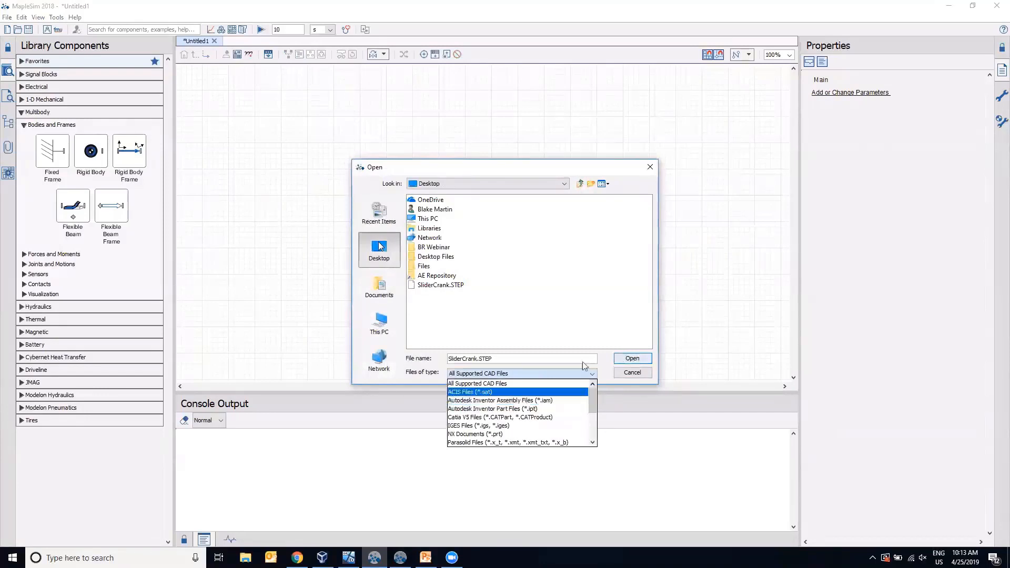
pyautogui.click(456, 287)
pyautogui.click(634, 361)
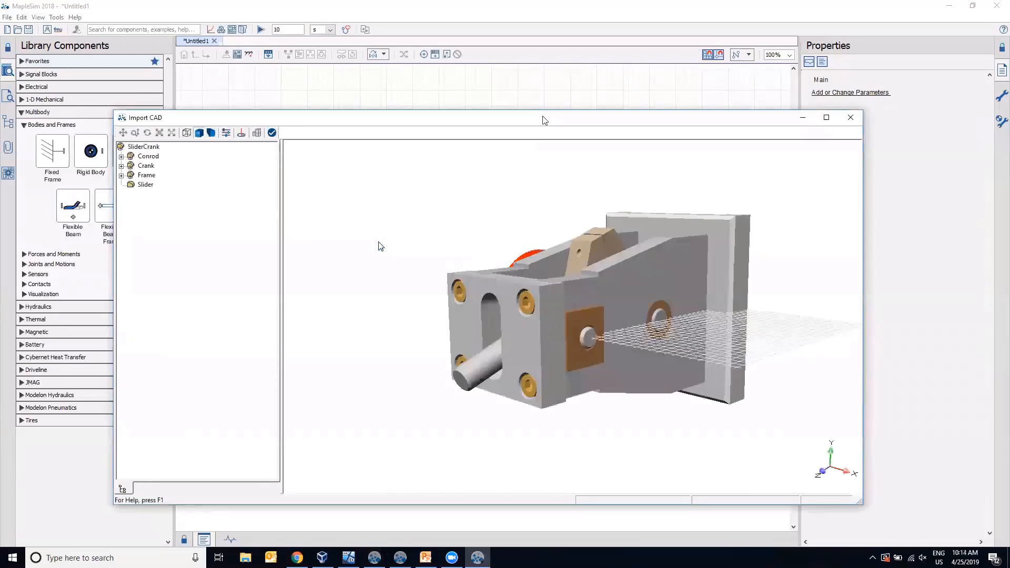
# - Inspect the slider-crank assembly from several angles and isolate the Crank subassembly by hiding all other objects
pyautogui.moveTo(543, 117); pyautogui.dragTo(535, 73)
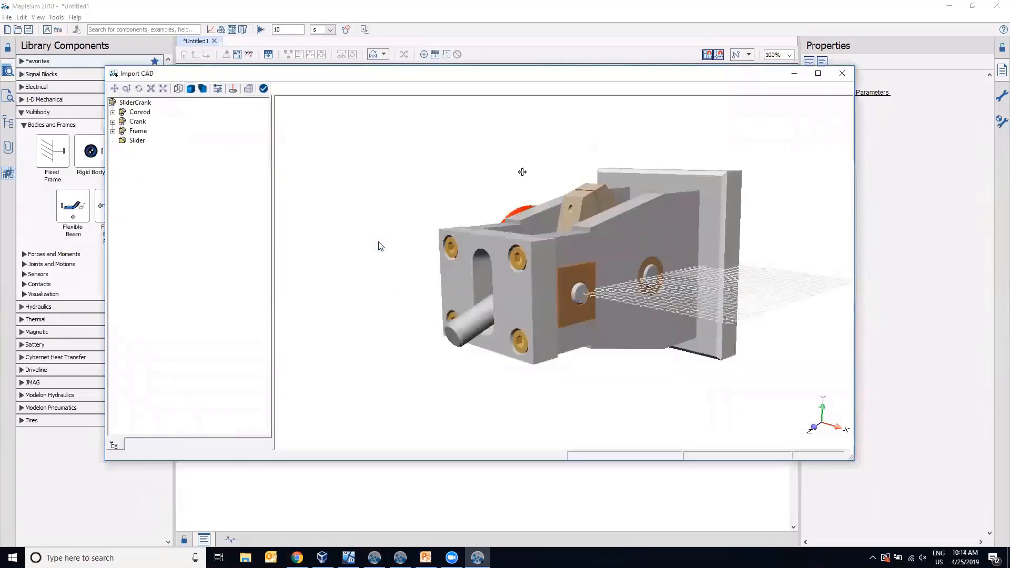
pyautogui.moveTo(523, 172); pyautogui.dragTo(474, 168)
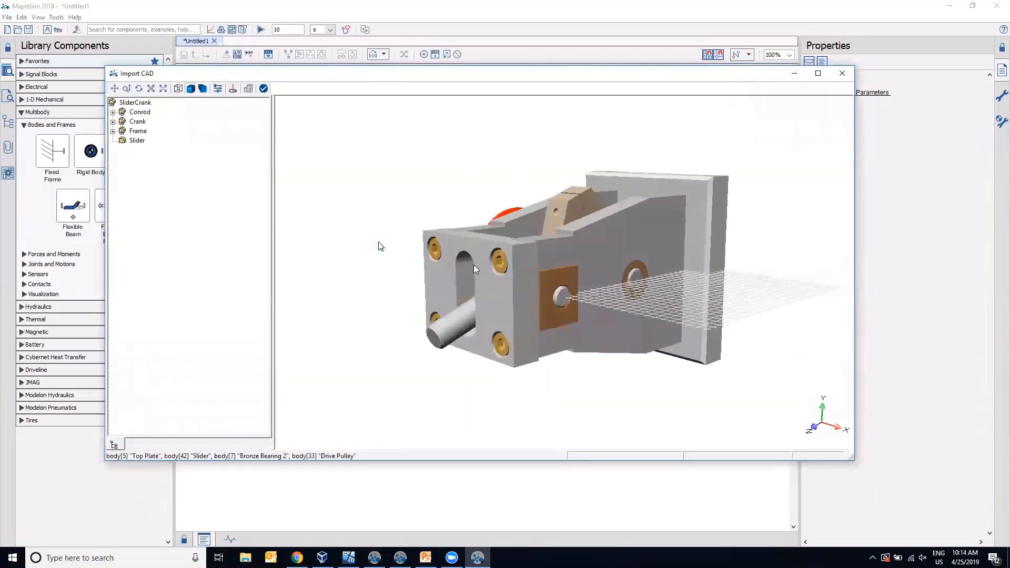
pyautogui.moveTo(487, 278); pyautogui.dragTo(396, 324)
pyautogui.moveTo(575, 243); pyautogui.dragTo(654, 184)
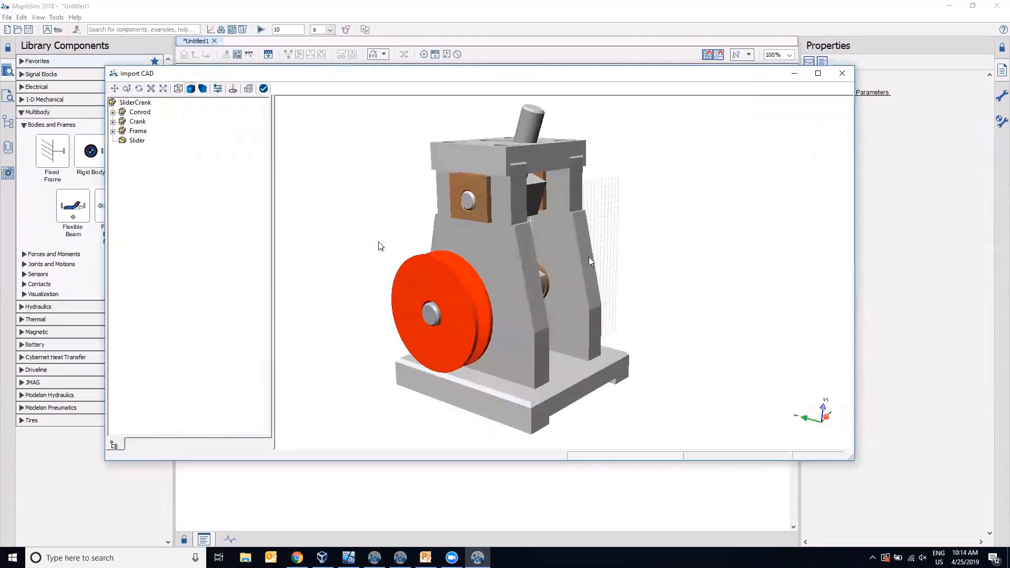
pyautogui.click(113, 121)
pyautogui.rightClick(140, 126)
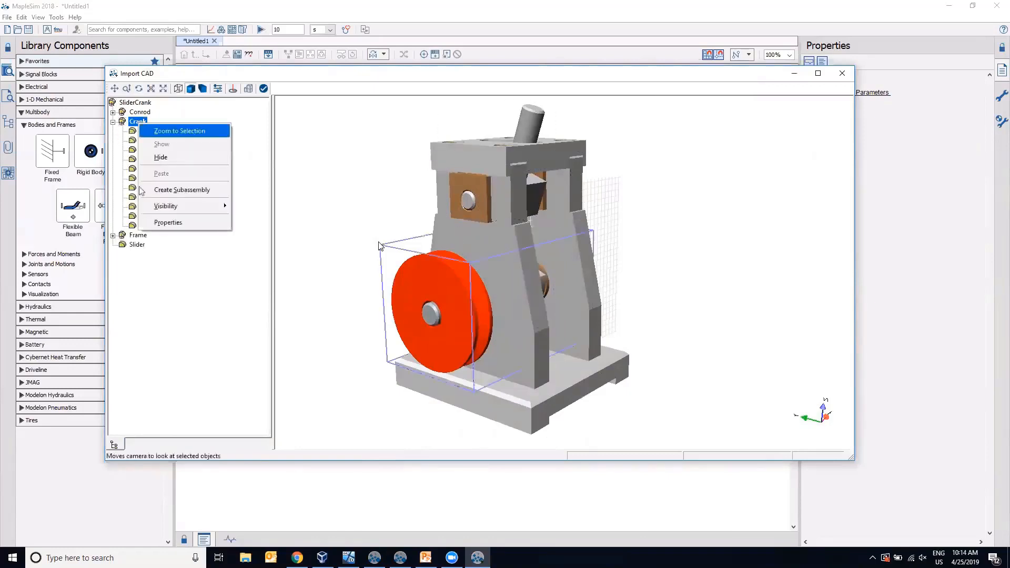
pyautogui.moveTo(181, 213)
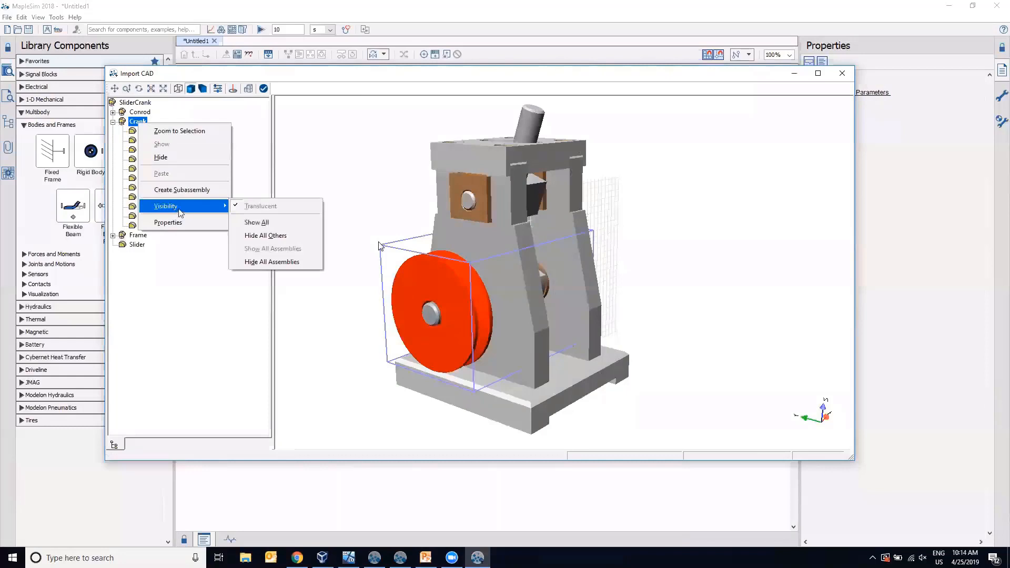
pyautogui.click(272, 238)
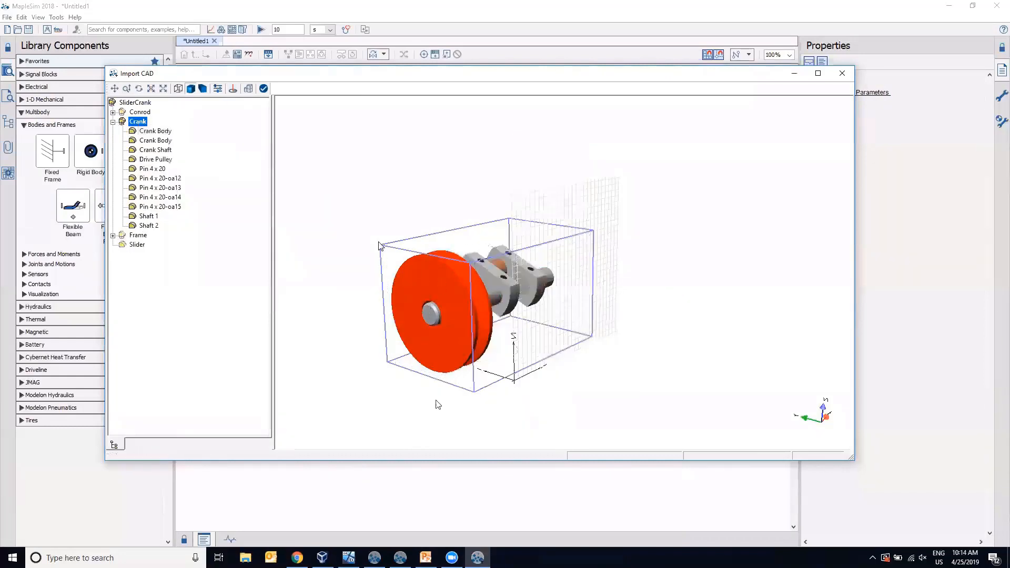
pyautogui.moveTo(434, 405); pyautogui.dragTo(370, 321)
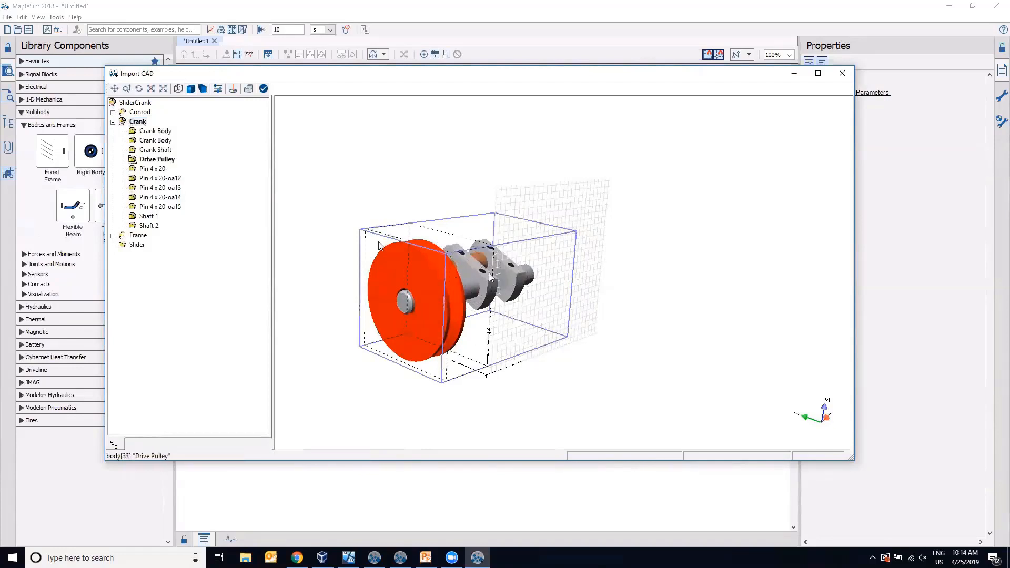
# - Show all objects of the slider-crank assembly again
pyautogui.rightClick(134, 125)
pyautogui.moveTo(210, 206)
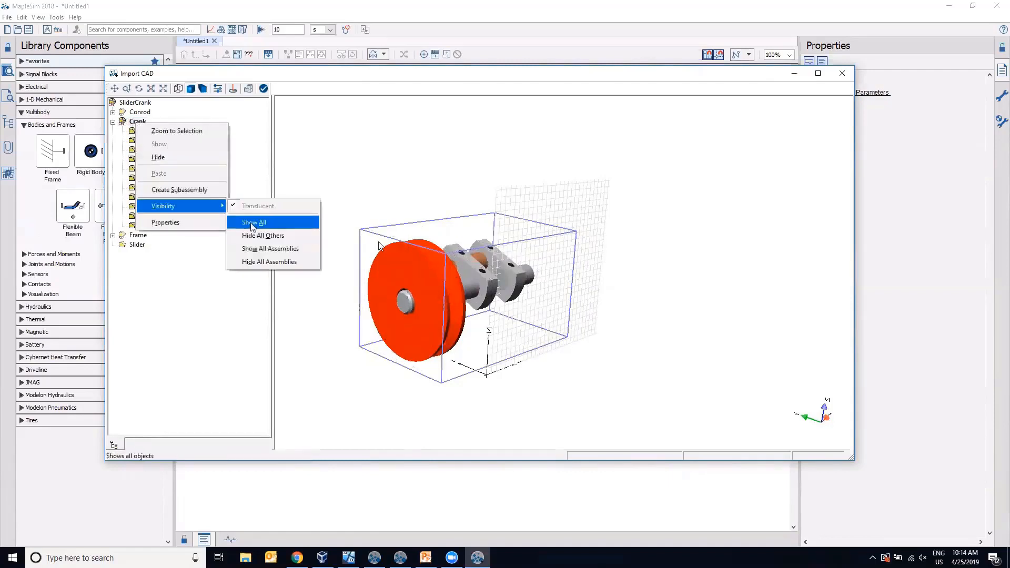
pyautogui.click(253, 222)
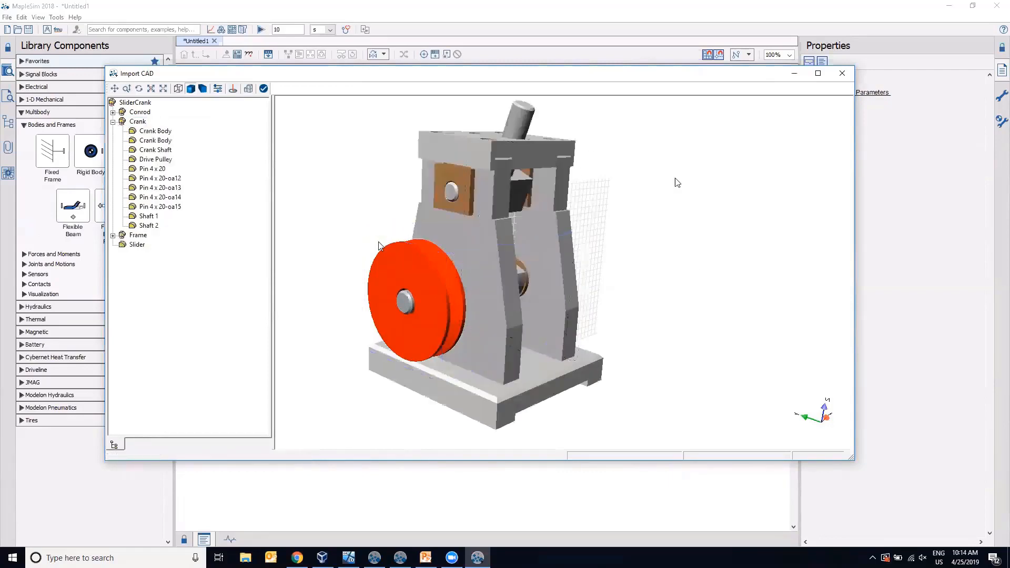
# - Place a coordinate frame at the center of the circular end face of Shaft 2, inside the drive pulley
pyautogui.moveTo(630, 59); pyautogui.dragTo(628, 60)
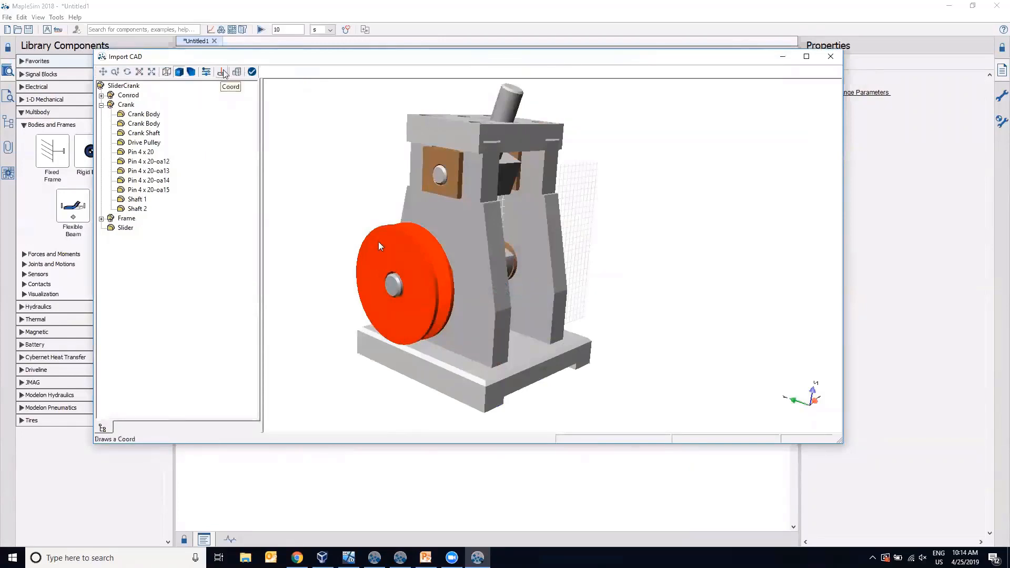
pyautogui.click(224, 74)
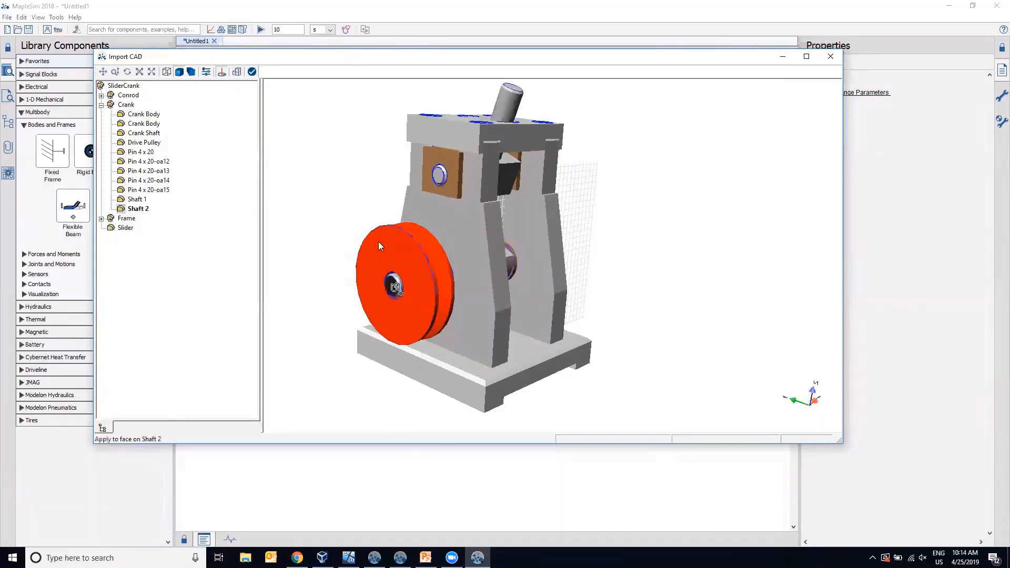
pyautogui.scroll(3, 395, 290)
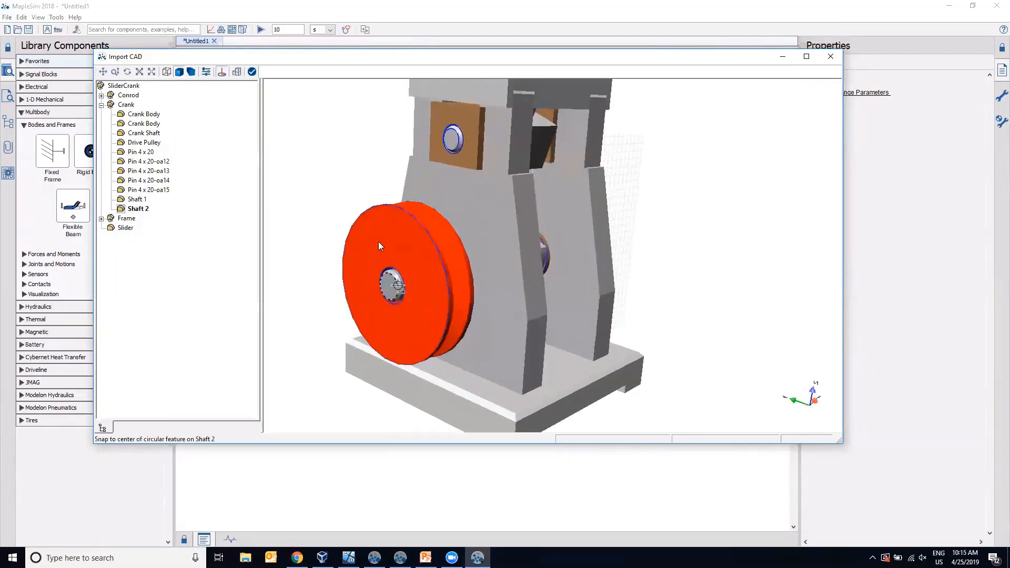
pyautogui.click(398, 286)
pyautogui.scroll(2, 398, 287)
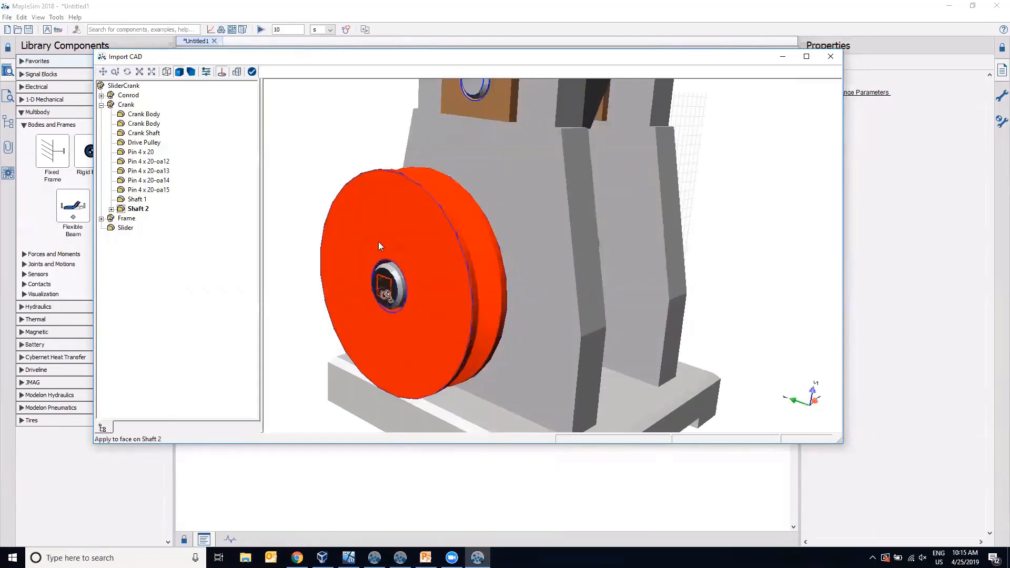
# - Rename the new coordinate frame under Shaft 2 to A
pyautogui.click(111, 208)
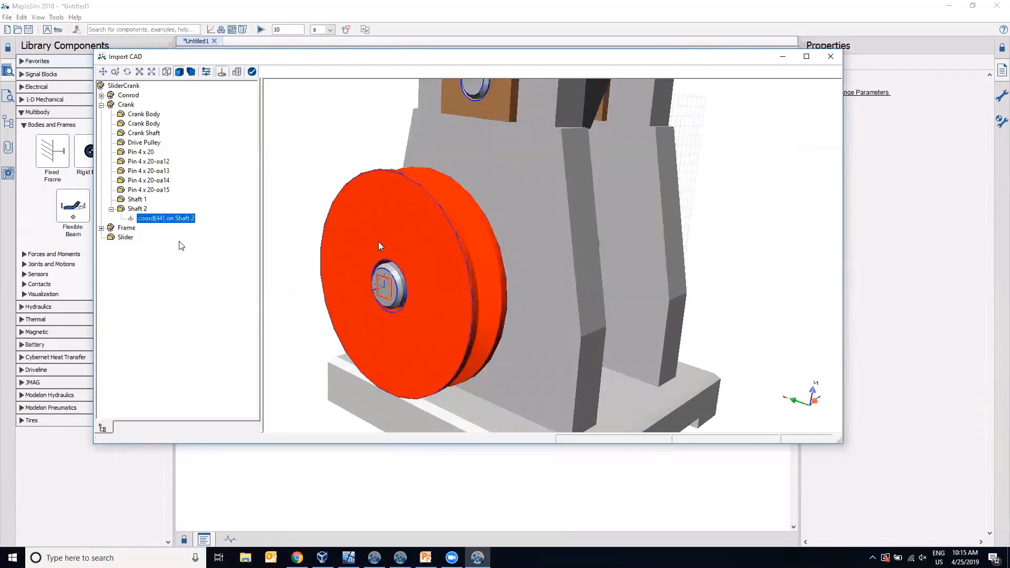
pyautogui.click(177, 220)
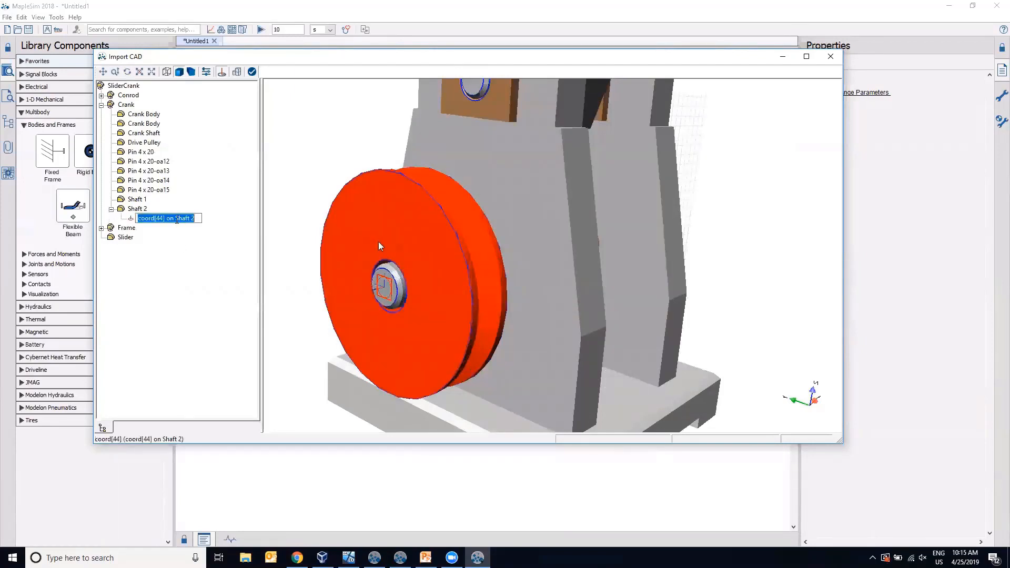
pyautogui.write('A')
pyautogui.press('Return')
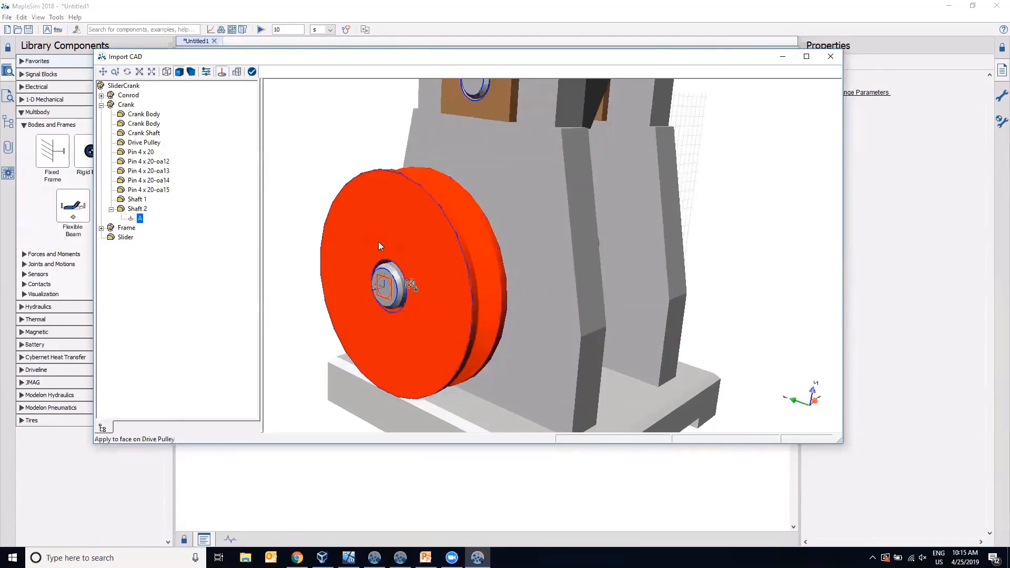
# - Copy coordinate frame A from Shaft 2 onto the Base part of the Frame subassembly
pyautogui.click(407, 243)
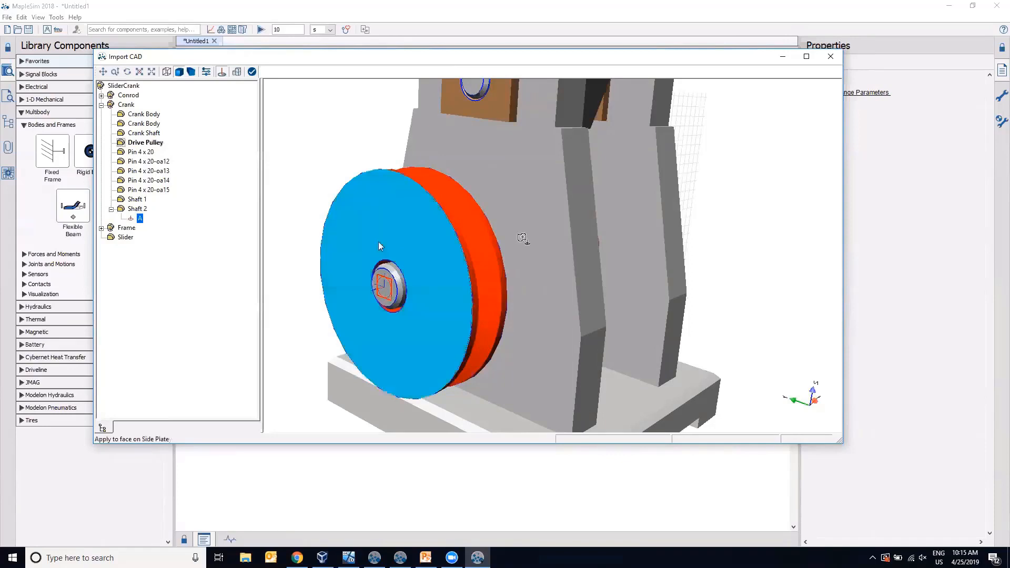
pyautogui.click(102, 228)
pyautogui.click(135, 228)
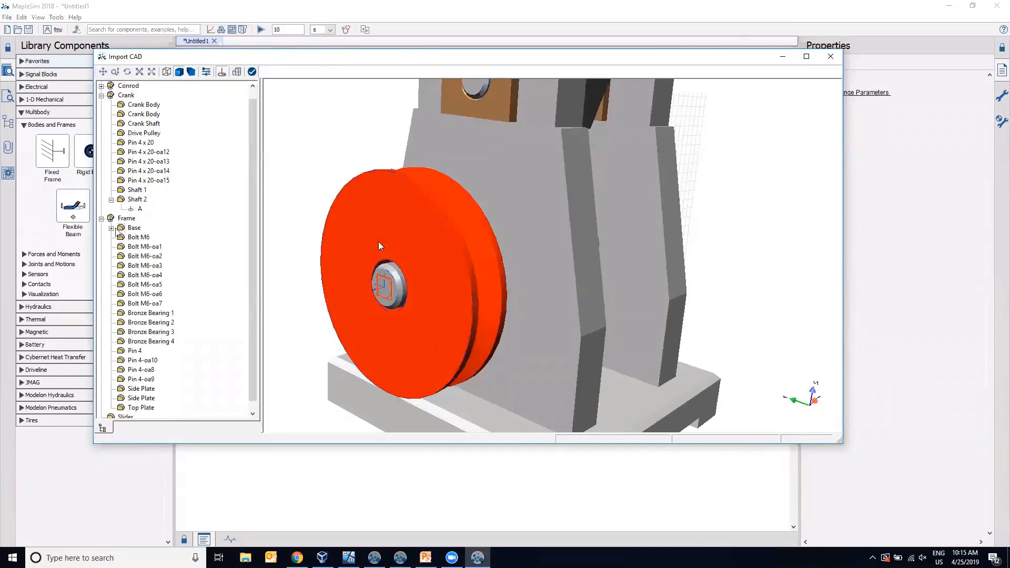
pyautogui.click(111, 228)
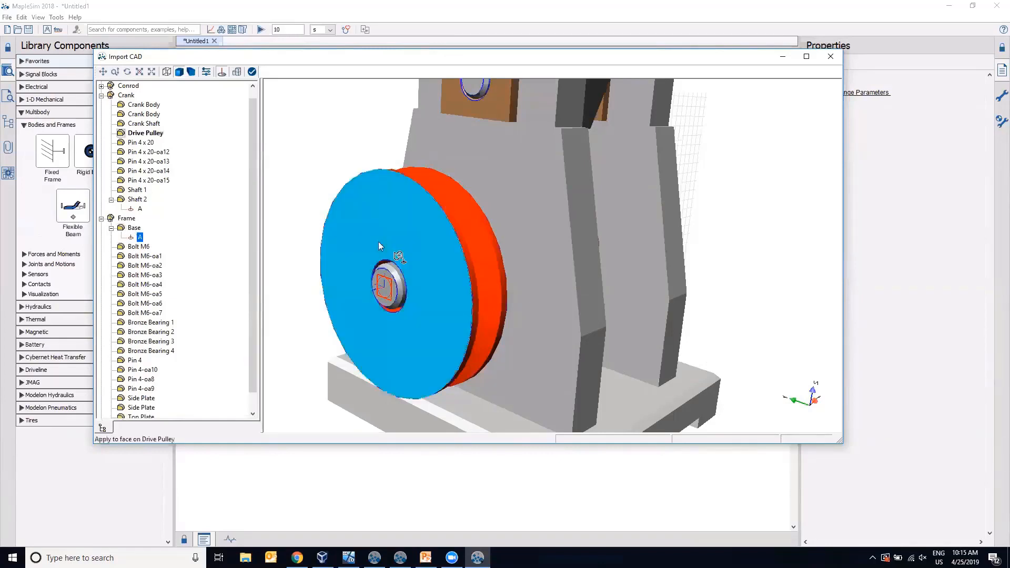
# - Place a second coordinate frame on the side face of the Base below the drive pulley and name it Ground
pyautogui.scroll(-1, 683, 243)
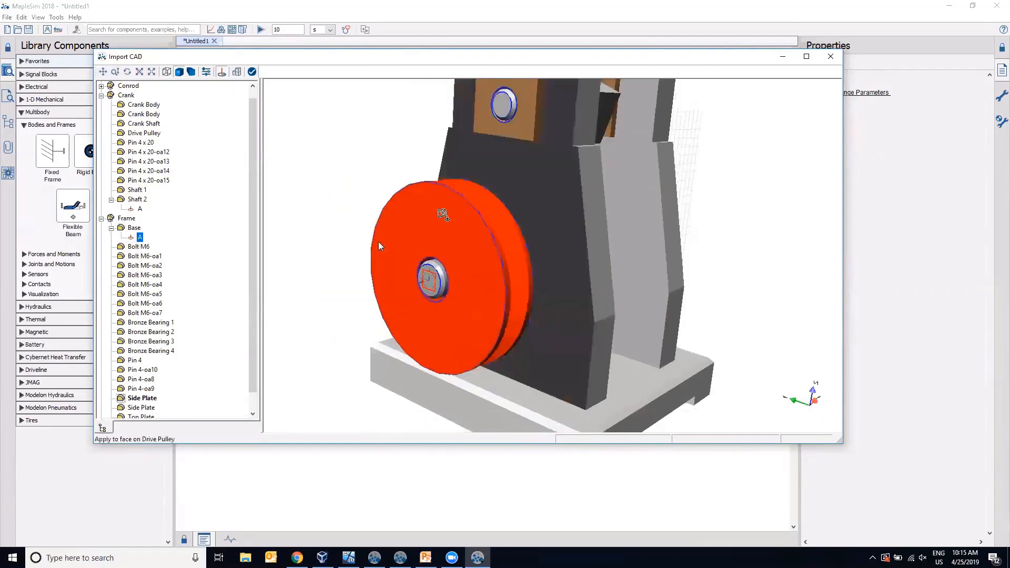
pyautogui.click(457, 404)
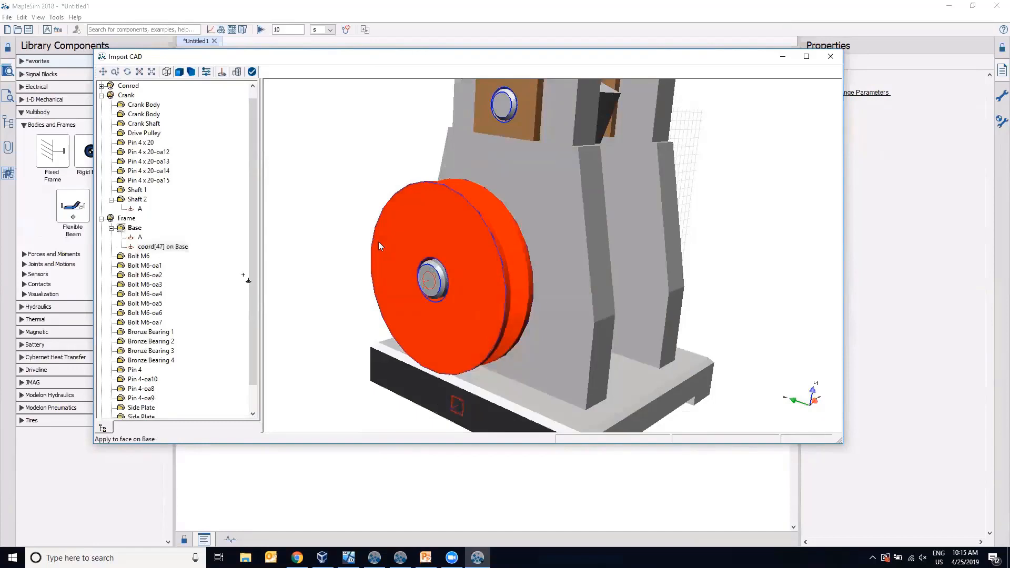
pyautogui.click(164, 248)
pyautogui.click(164, 248)
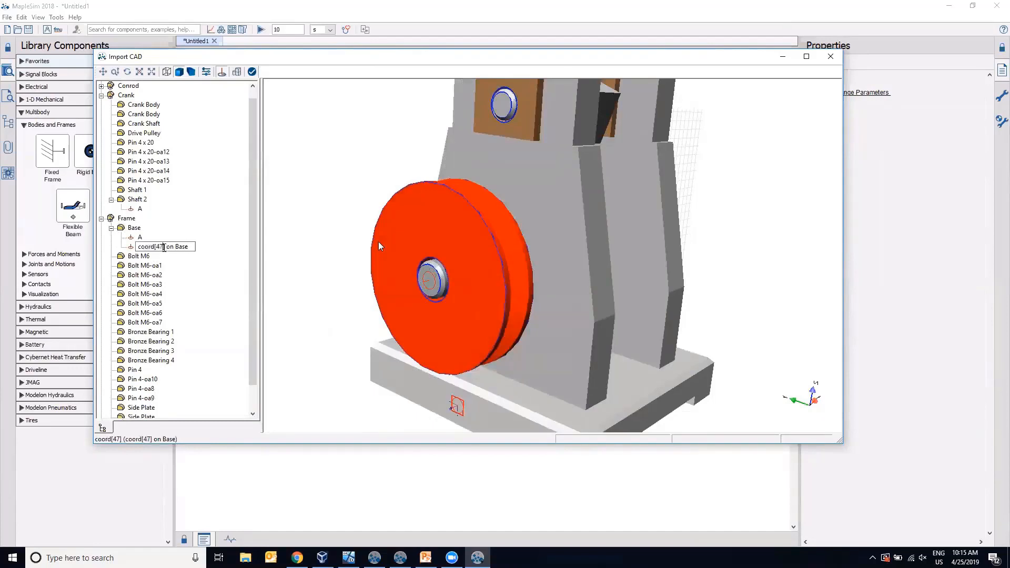
pyautogui.hotkey('ctrl', 'a')
pyautogui.write('Ground')
pyautogui.press('Return')
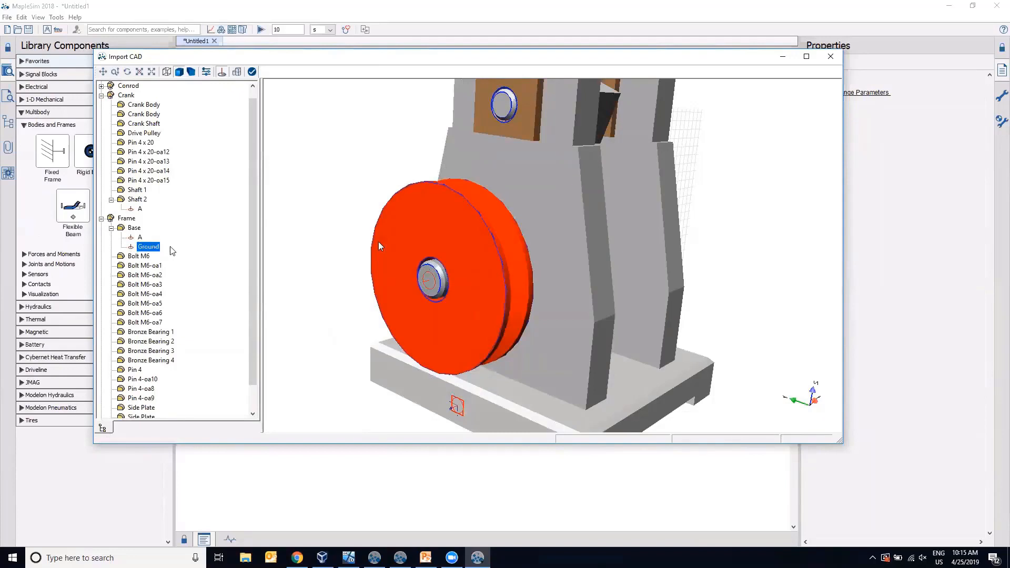
# - Set the Ground coordinate frame's X, Y and Z positions and its Rx, Ry and Rz rotations all to 0
pyautogui.rightClick(151, 252)
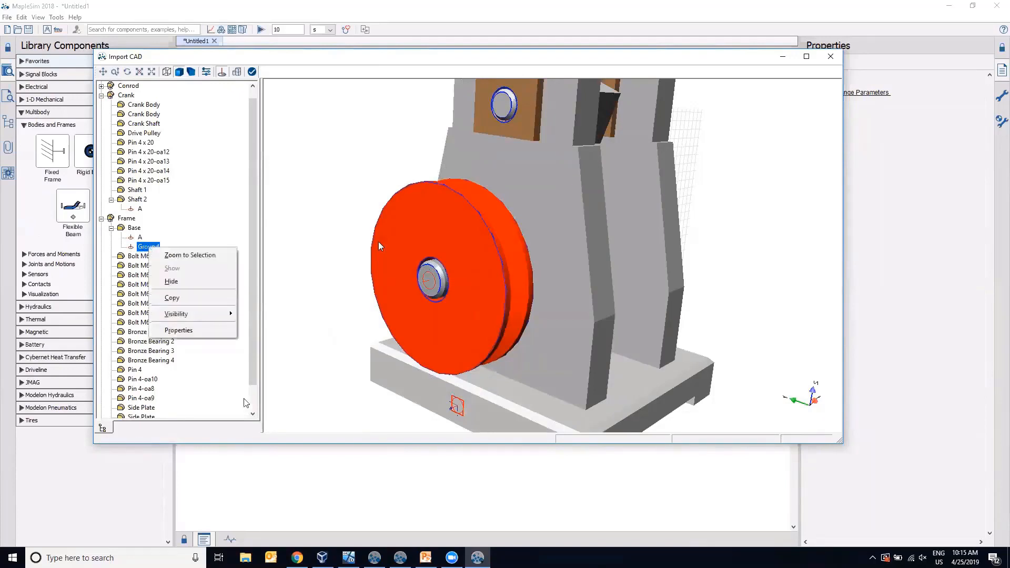
pyautogui.click(180, 330)
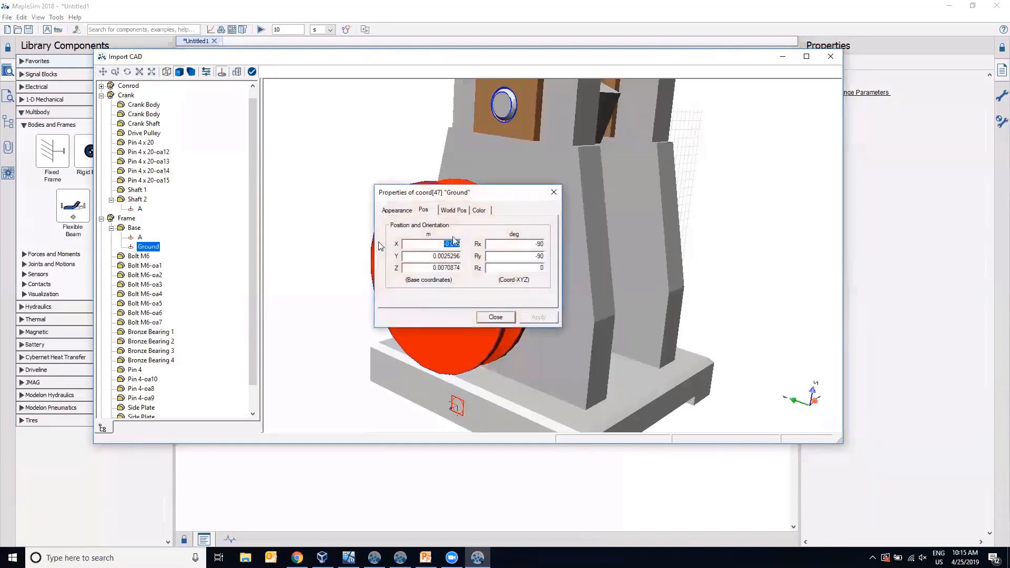
pyautogui.write('0')
pyautogui.press('Tab')
pyautogui.write('0')
pyautogui.press('Tab')
pyautogui.write('0')
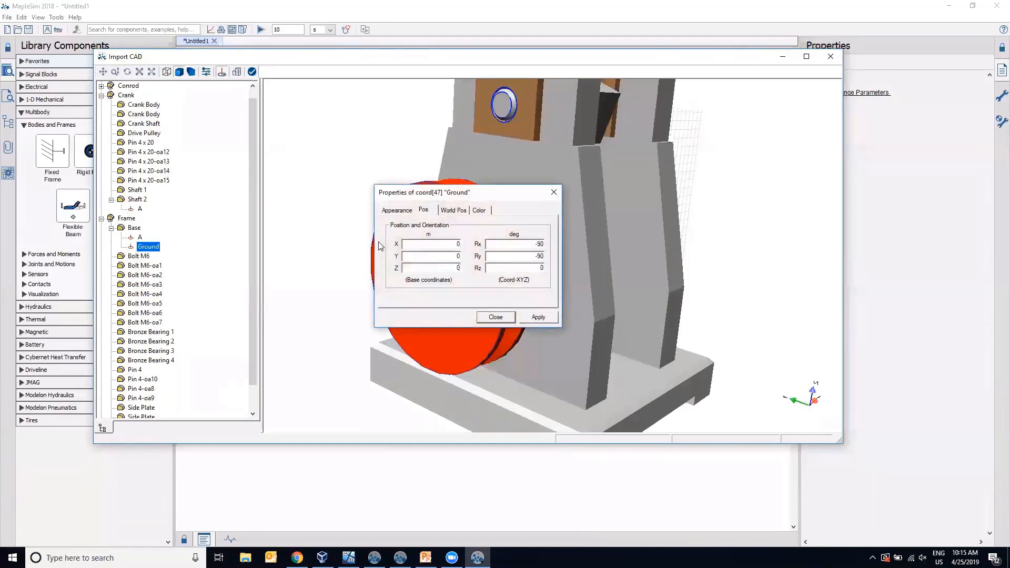
pyautogui.press('Tab')
pyautogui.write('0')
pyautogui.press('Tab')
pyautogui.write('0')
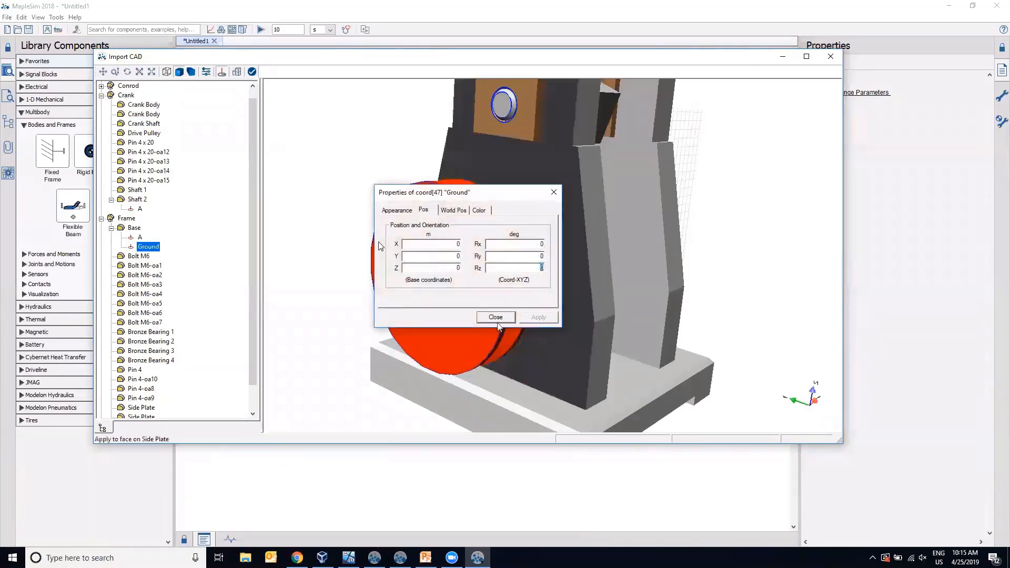
pyautogui.press('Return')
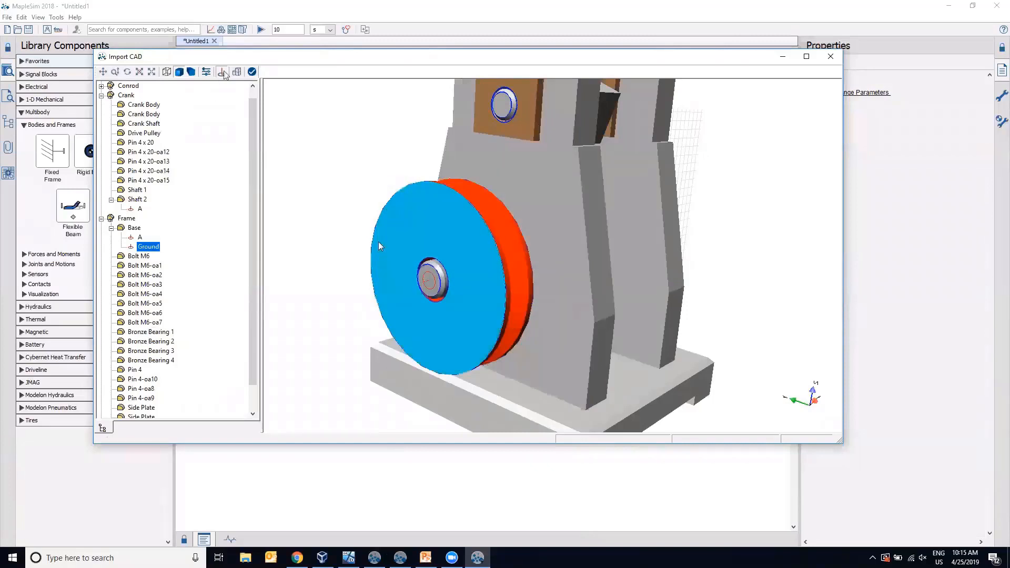
pyautogui.click(223, 72)
# - Check the Ground frame's placement on the Base, collapse the part tree, and finish the SliderCrank CAD import
pyautogui.scroll(-2, 652, 250)
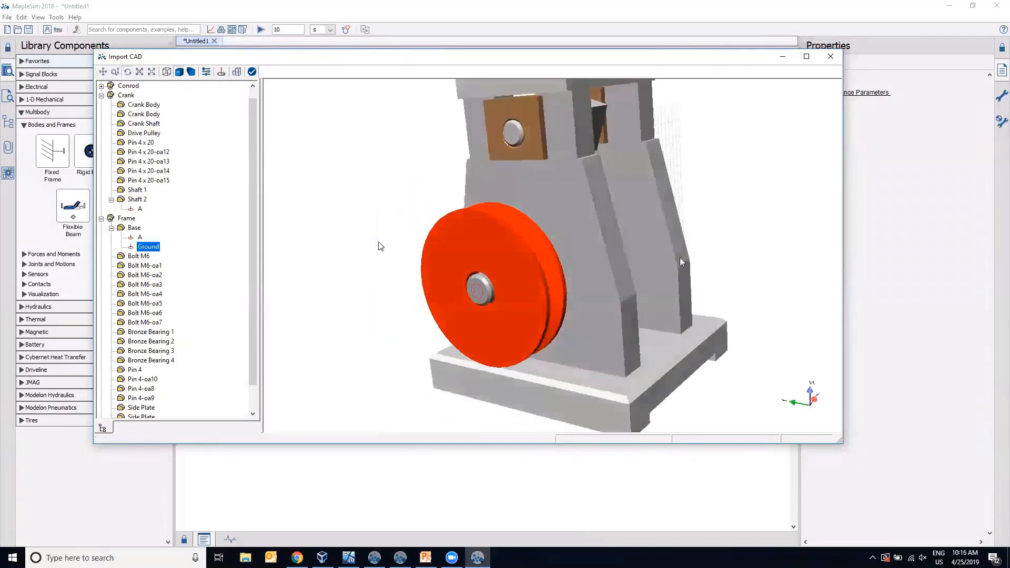
pyautogui.moveTo(631, 317); pyautogui.dragTo(606, 400)
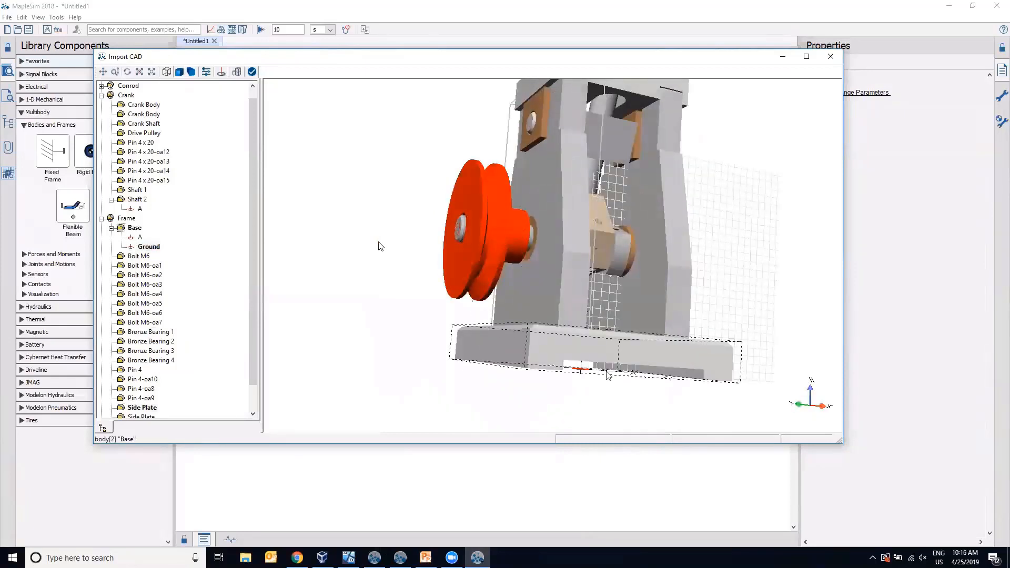
pyautogui.moveTo(586, 376)
pyautogui.mouseDown()
pyautogui.moveTo(582, 353)
pyautogui.moveTo(584, 378)
pyautogui.mouseUp()
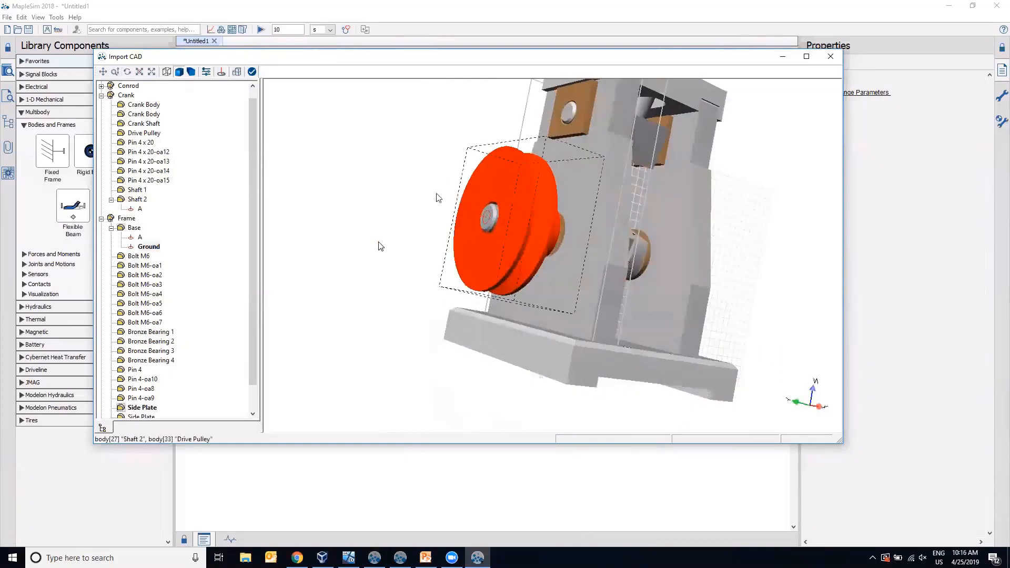
pyautogui.moveTo(437, 197); pyautogui.dragTo(454, 235)
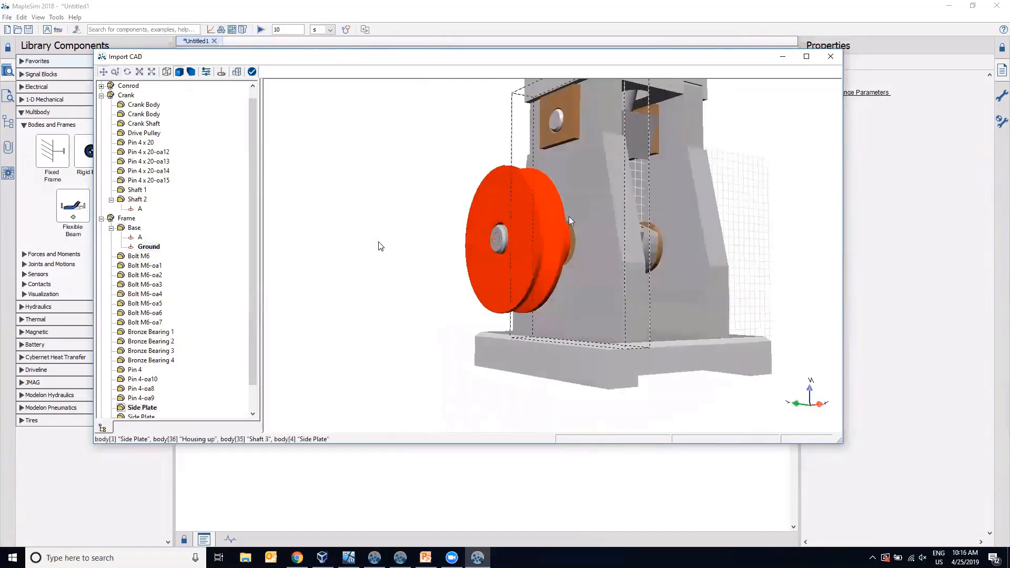
pyautogui.moveTo(455, 190); pyautogui.dragTo(378, 247)
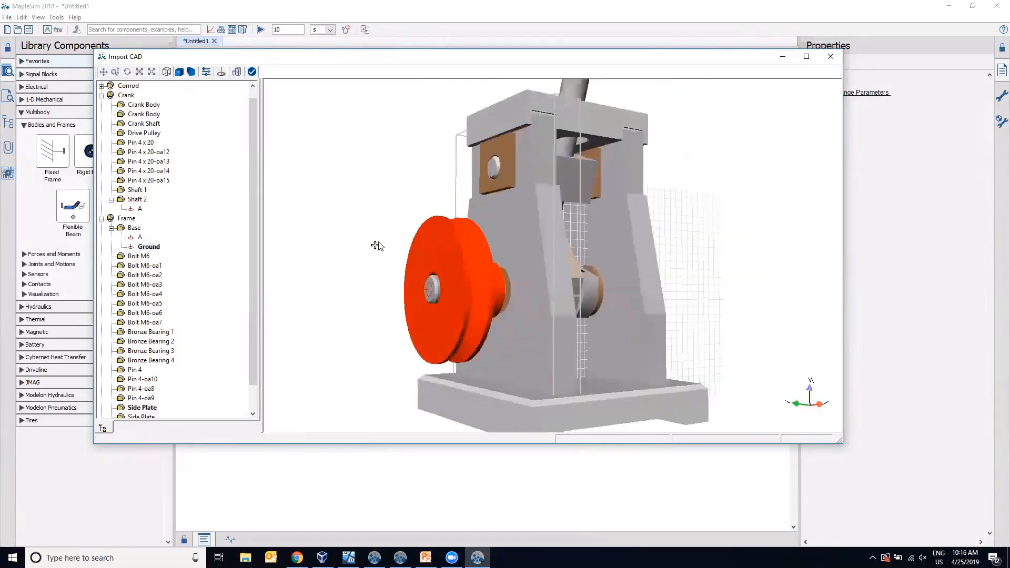
pyautogui.scroll(-2, 379, 248)
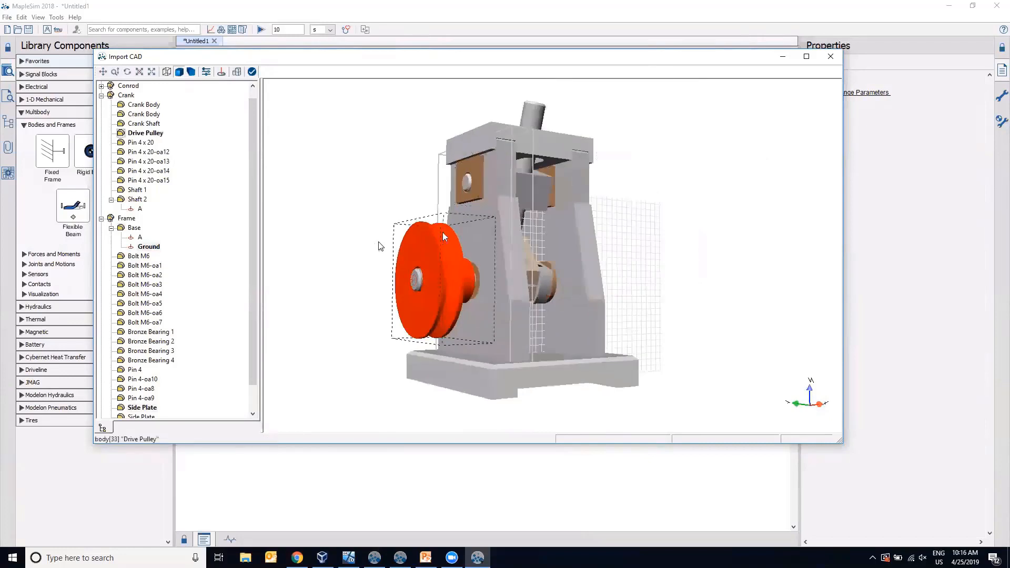
pyautogui.click(101, 105)
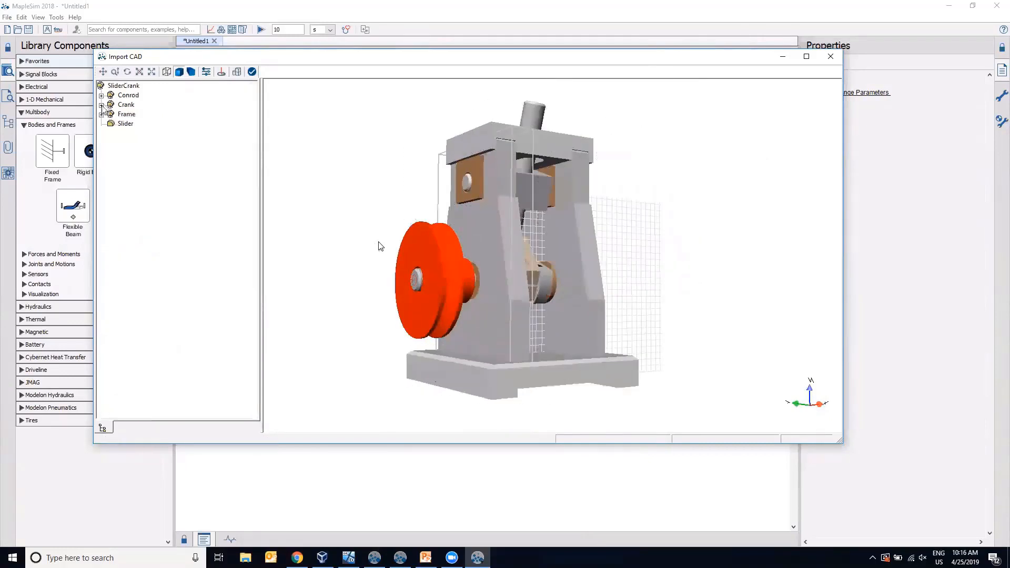
pyautogui.click(252, 72)
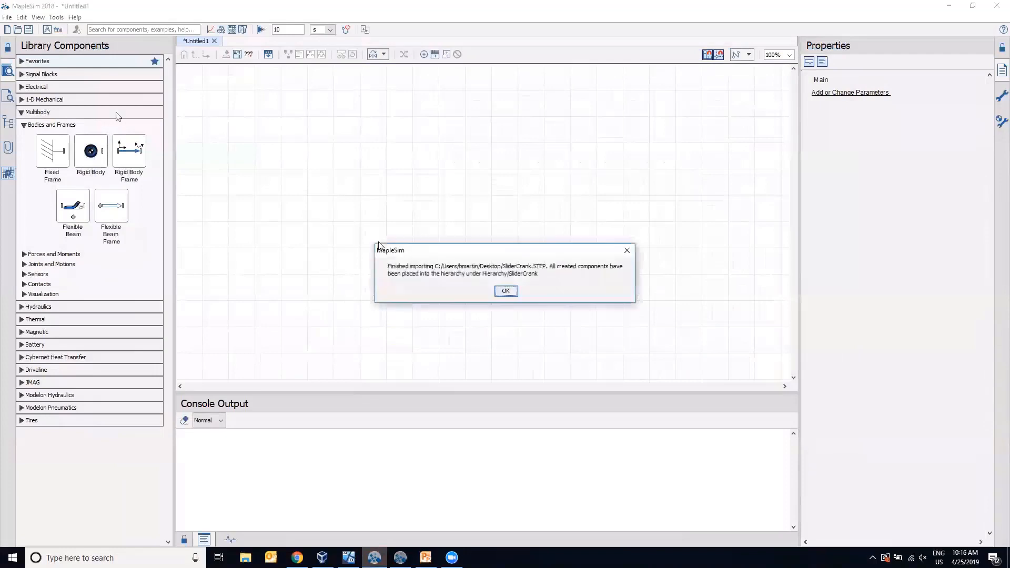
pyautogui.click(506, 293)
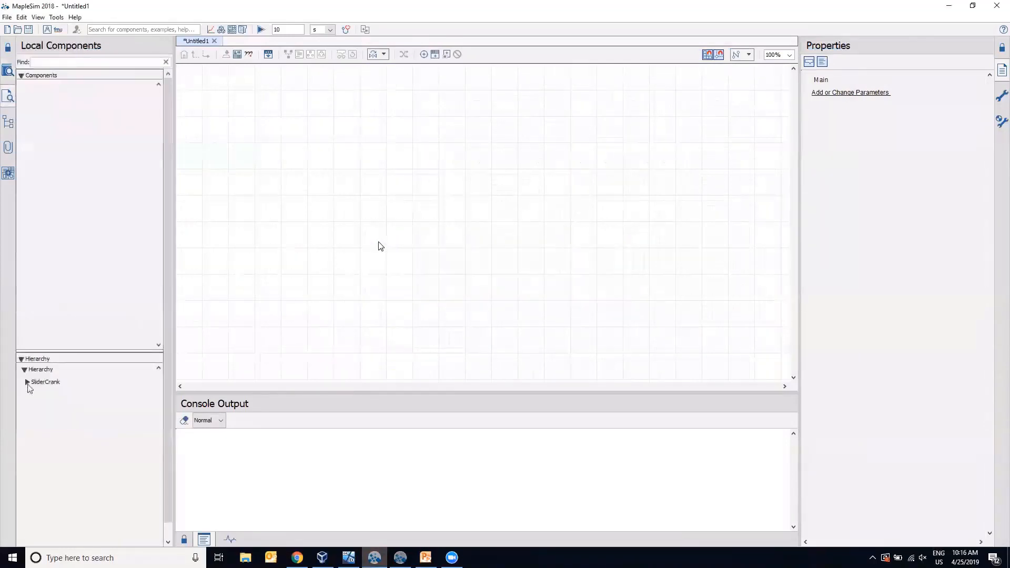
# - Add the imported Frame and Crank components from the SliderCrank hierarchy to the model workspace, with Crank to the left of Frame
pyautogui.click(28, 382)
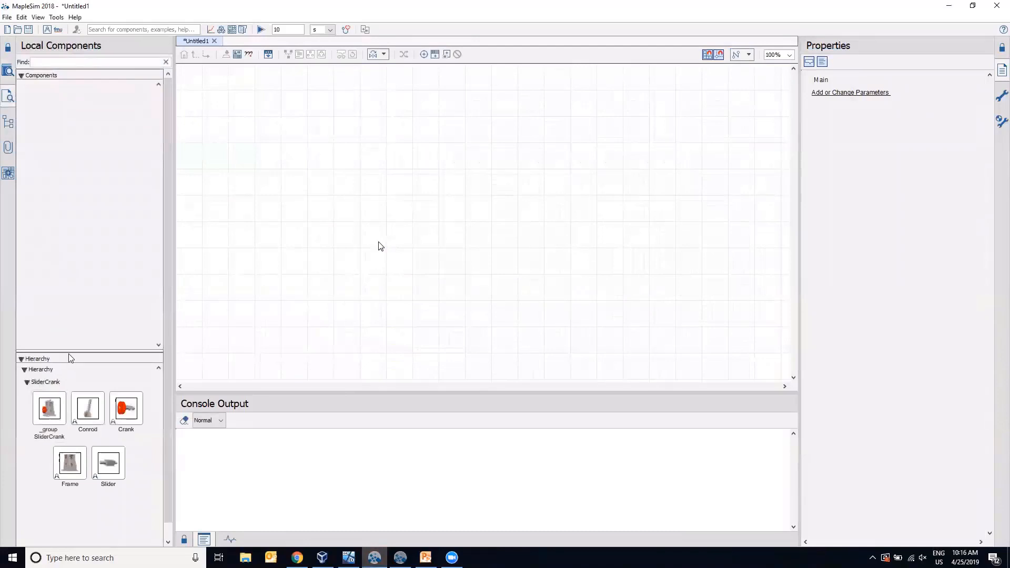
pyautogui.moveTo(70, 353); pyautogui.dragTo(74, 232)
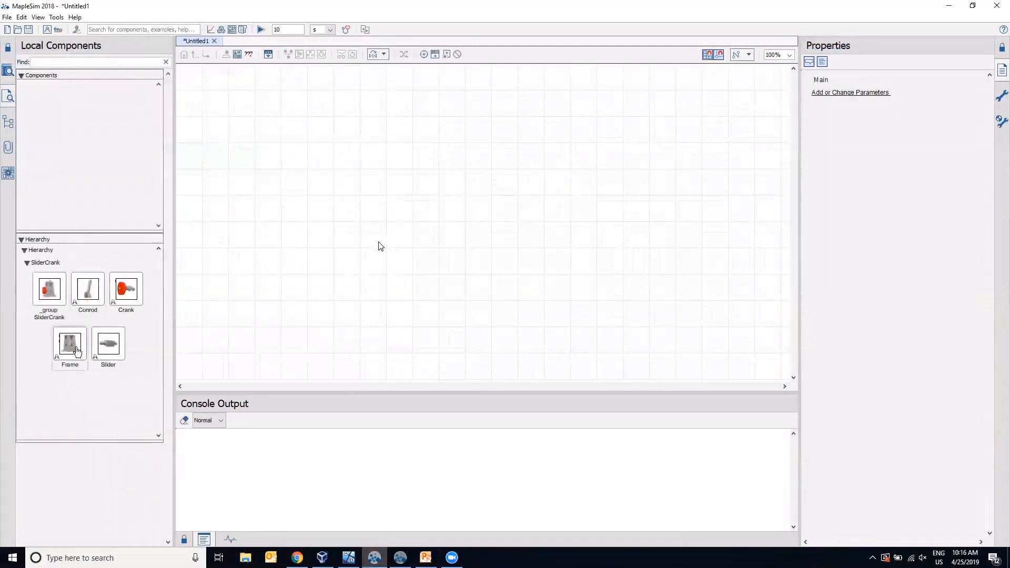
pyautogui.moveTo(70, 343); pyautogui.dragTo(440, 227)
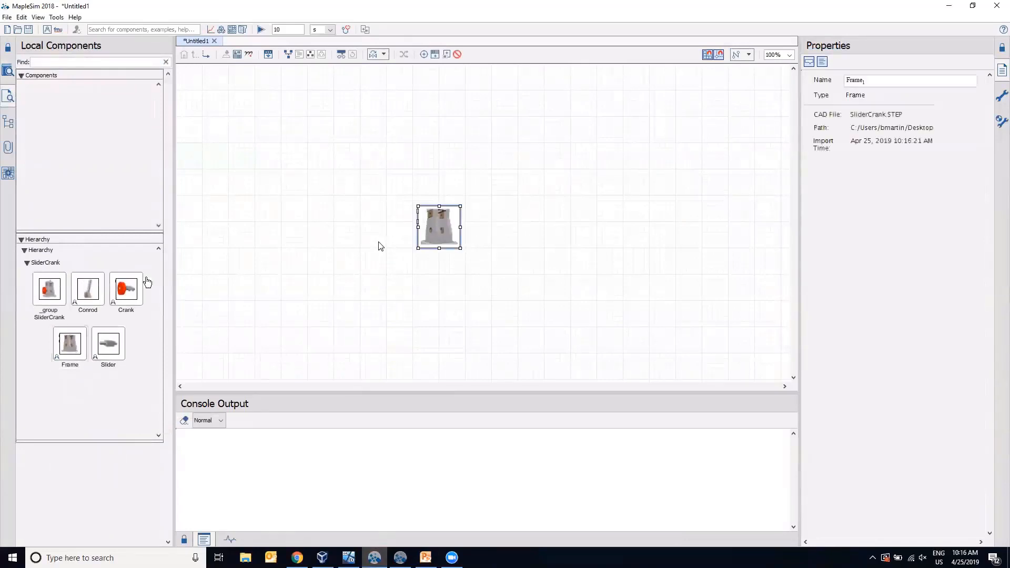
pyautogui.moveTo(127, 288); pyautogui.dragTo(358, 219)
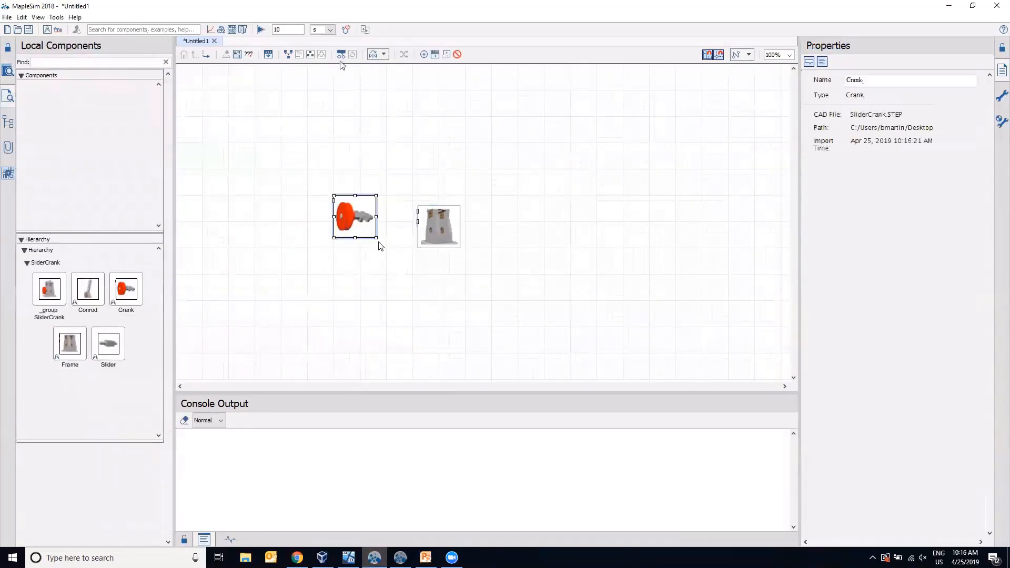
# - Show the port labels on Crank and Frame, then flip Crank horizontally and align it level with Frame
pyautogui.click(341, 55)
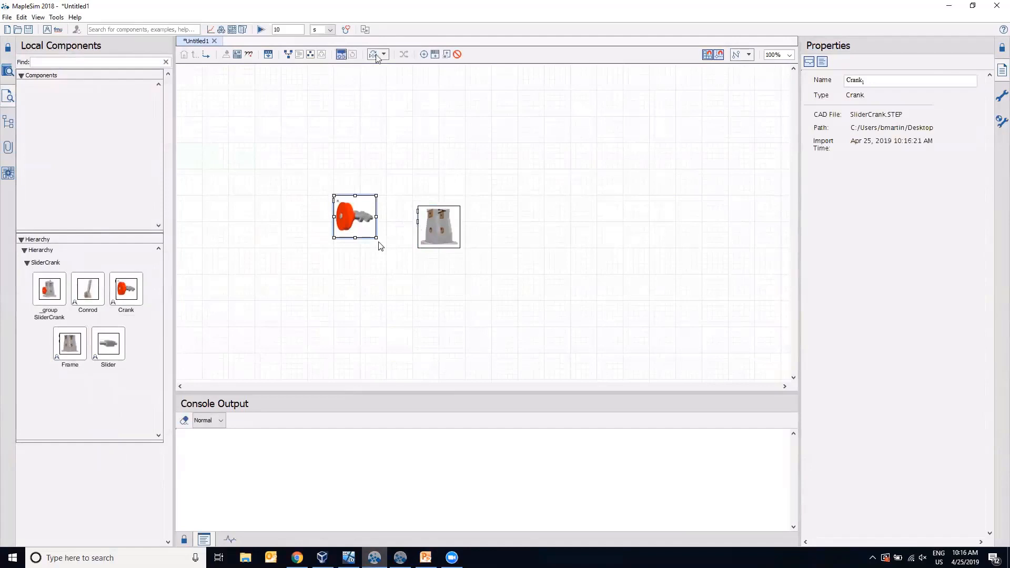
pyautogui.click(432, 225)
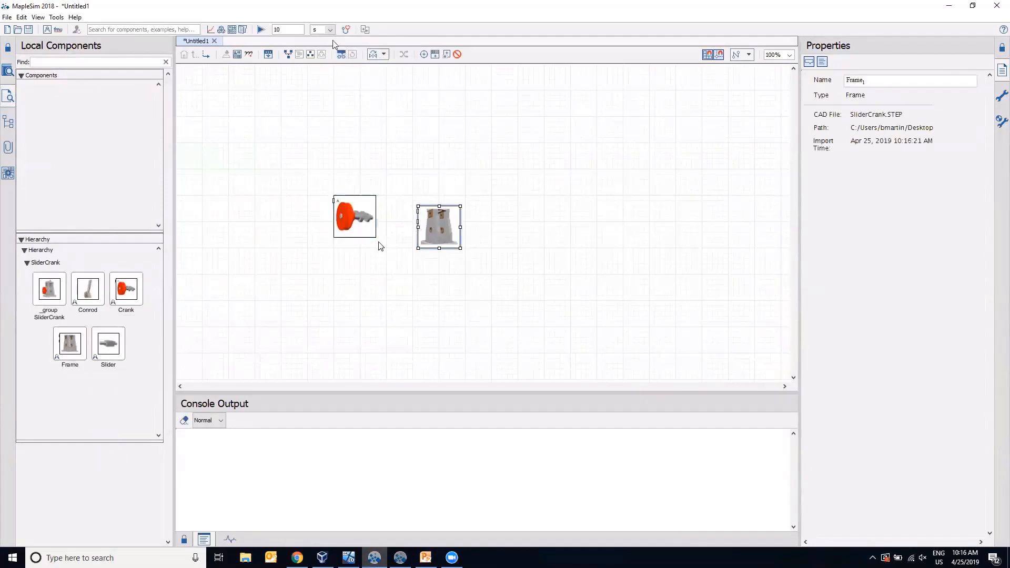
pyautogui.rightClick(348, 221)
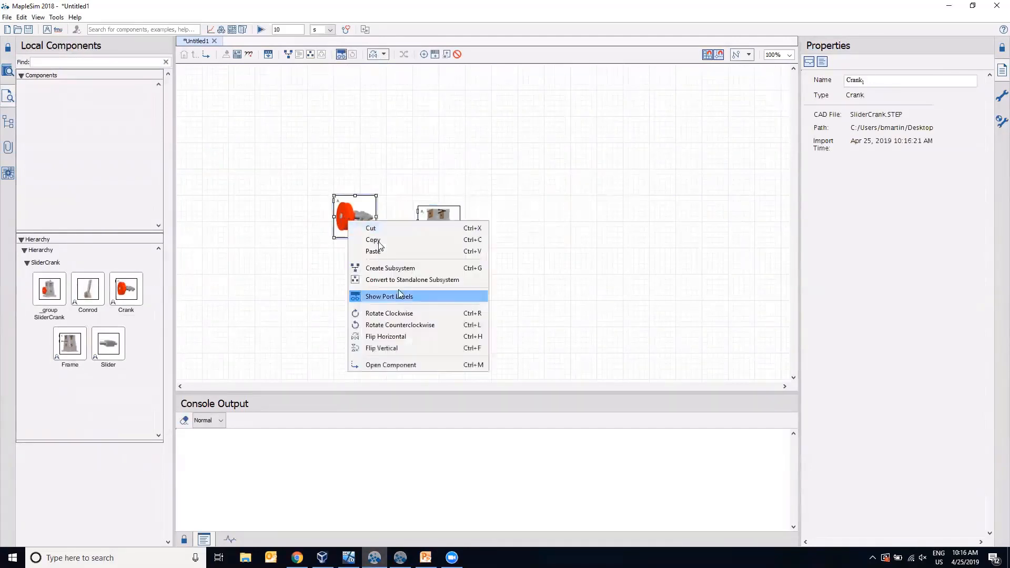
pyautogui.click(399, 337)
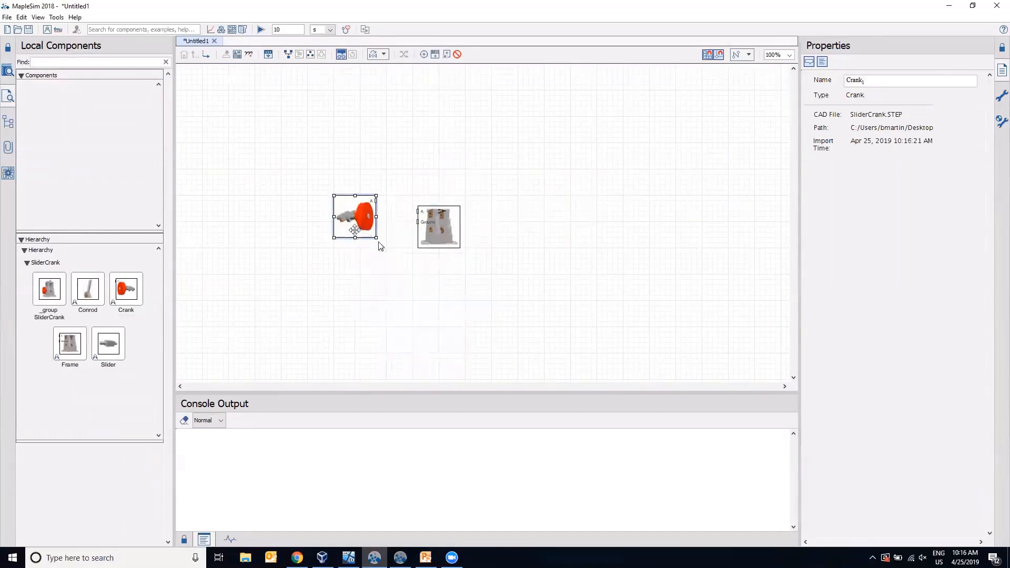
pyautogui.click(406, 253)
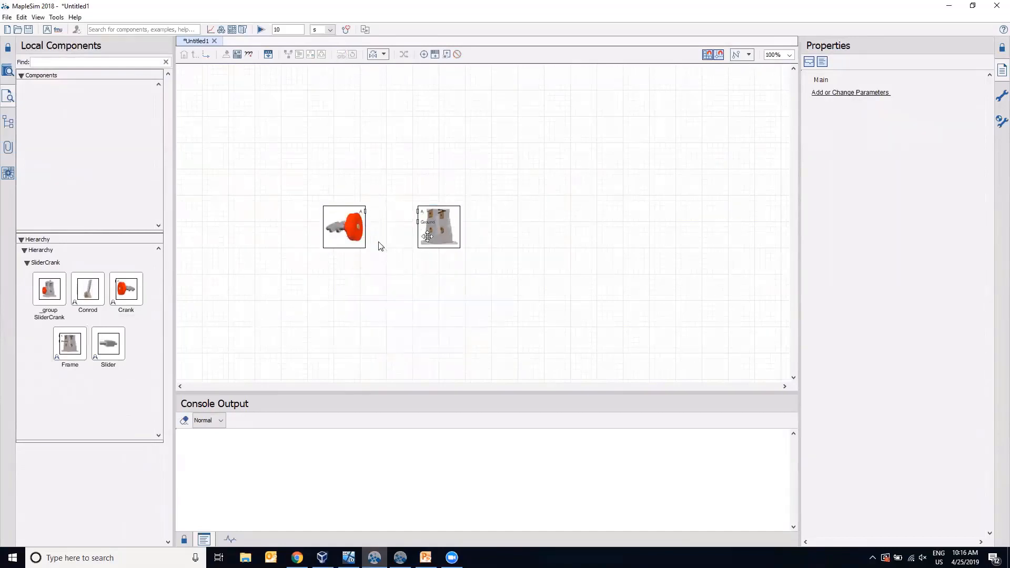
# - Add a Fixed Frame from the multibody library below the two components and connect it to Frame's Ground port
pyautogui.click(8, 72)
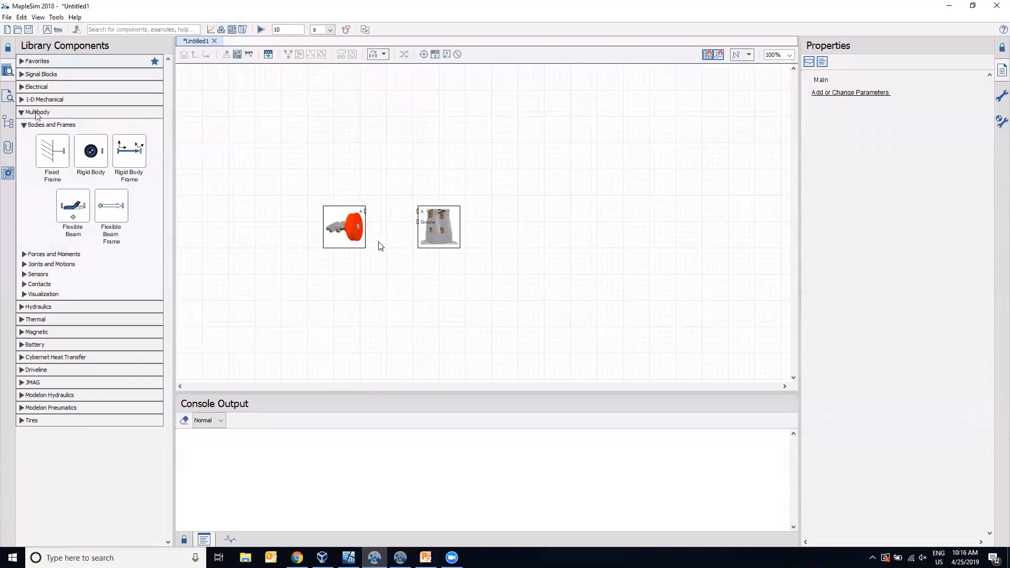
pyautogui.moveTo(48, 153); pyautogui.dragTo(418, 222)
pyautogui.click(382, 266)
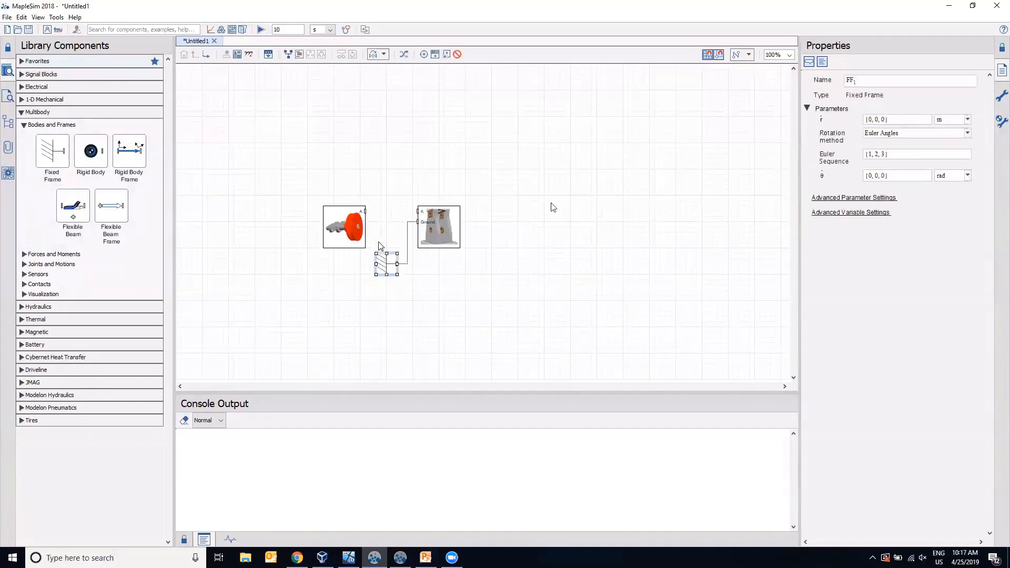
# - Move Crank farther left and connect its port A to port A of Frame through a Revolute joint
pyautogui.moveTo(347, 227); pyautogui.dragTo(306, 227)
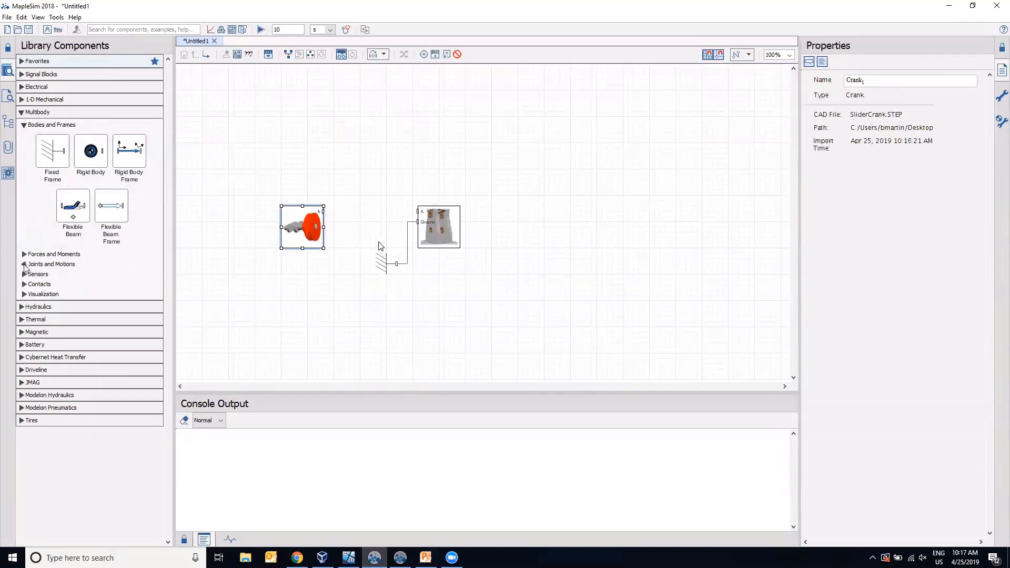
pyautogui.click(24, 264)
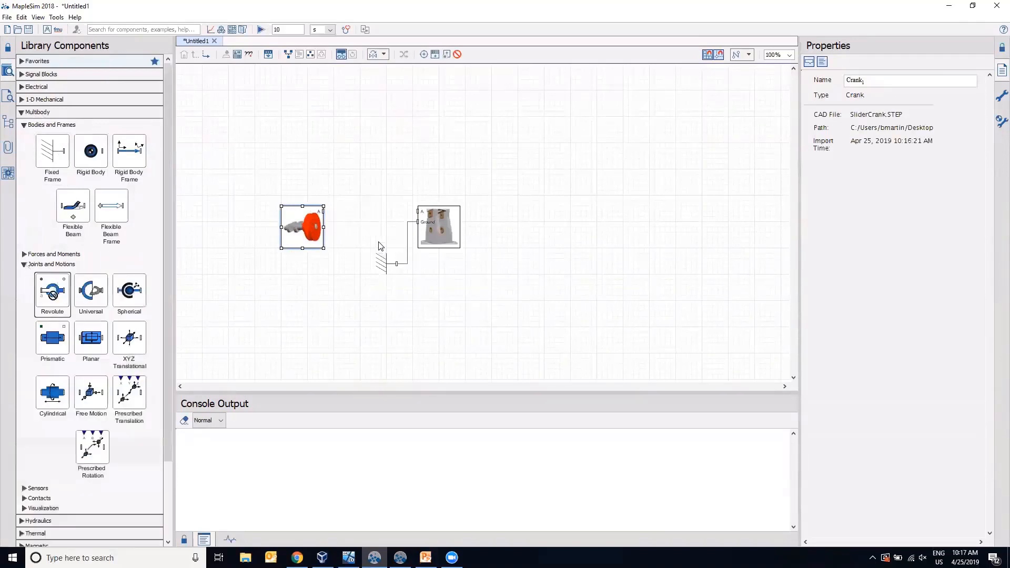
pyautogui.moveTo(52, 295); pyautogui.dragTo(418, 211)
pyautogui.click(368, 192)
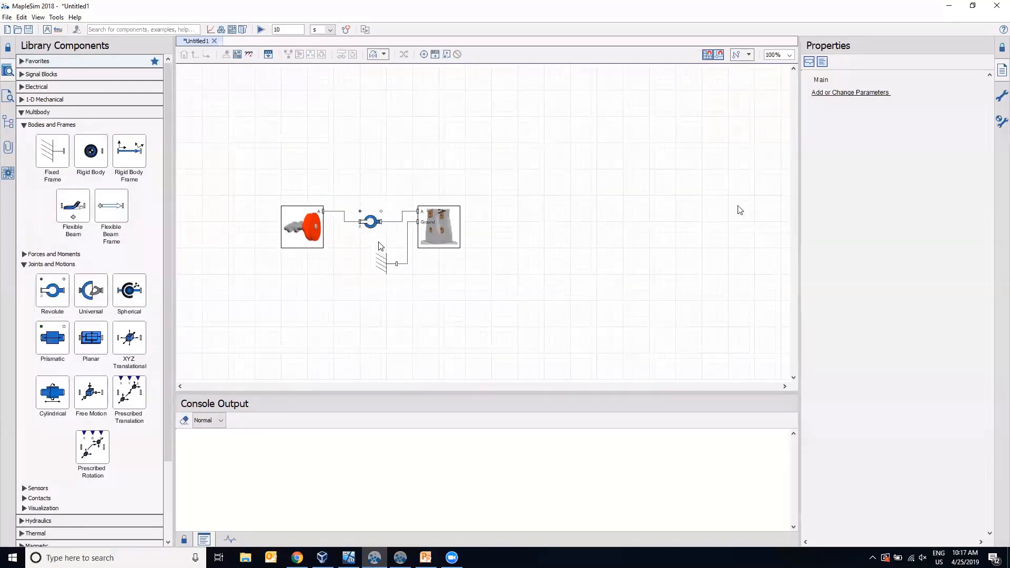
# - Set the direction of gravity in the multibody settings to [0,0,-1]
pyautogui.click(1002, 121)
pyautogui.click(864, 136)
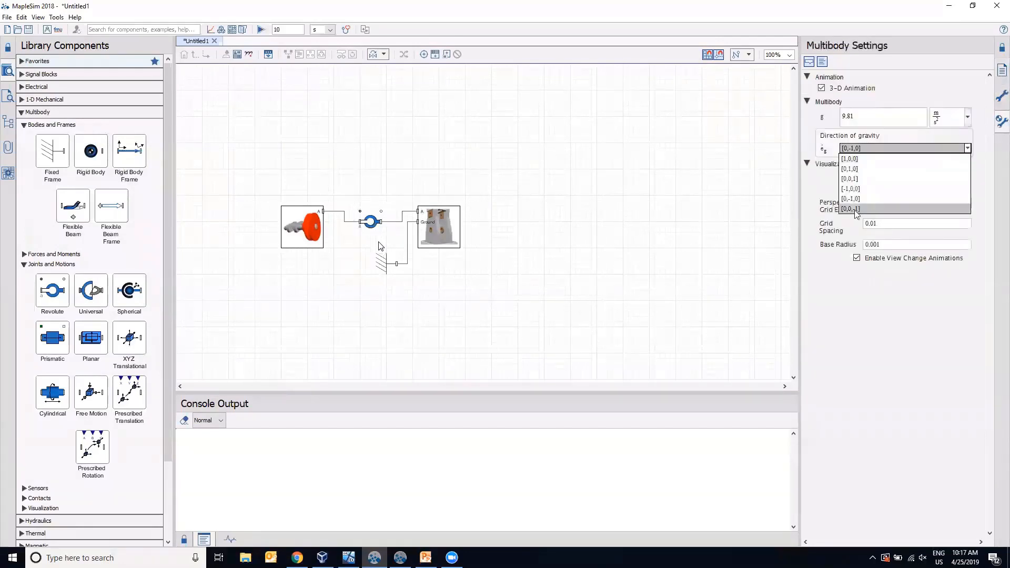
pyautogui.click(853, 209)
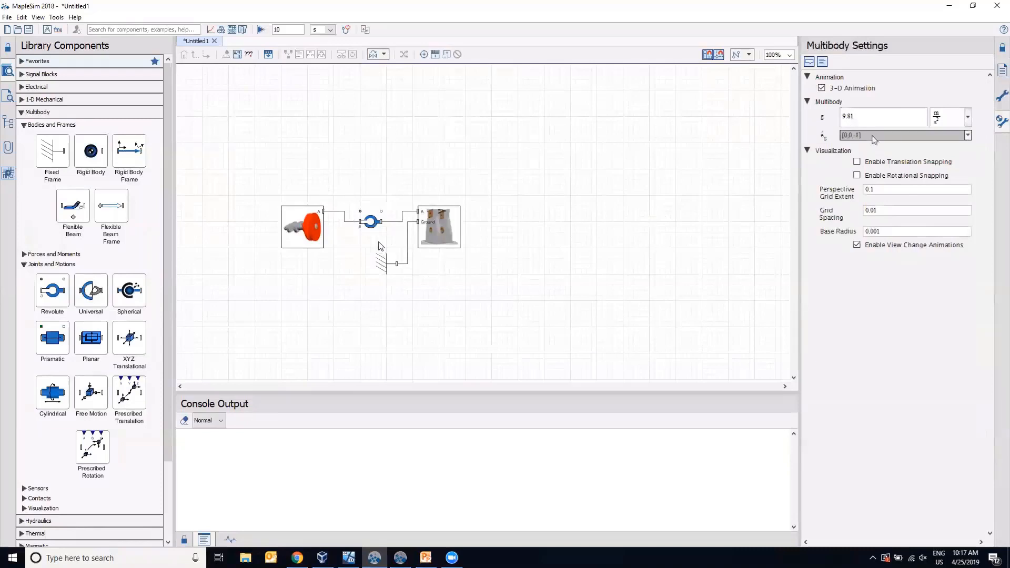
# - Run the simulation and play its animation in the enlarged 3-D playback view with the implicit geometry hidden
pyautogui.click(261, 29)
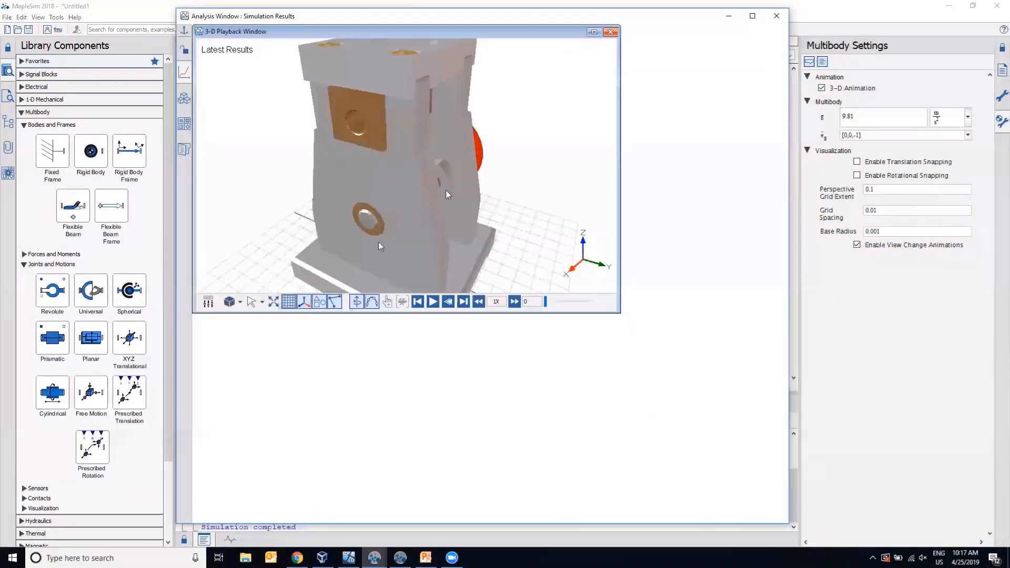
pyautogui.click(594, 31)
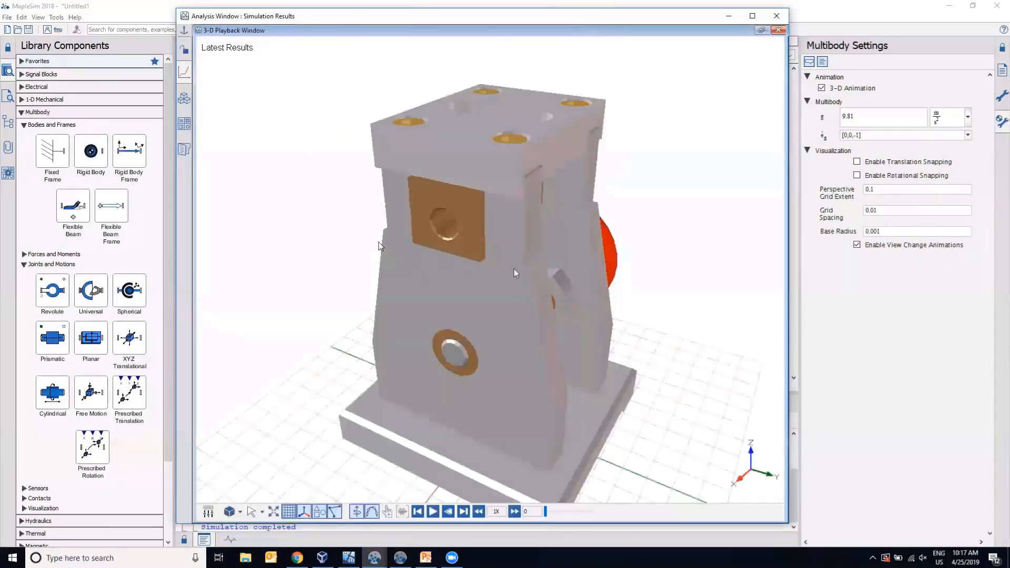
pyautogui.moveTo(515, 269); pyautogui.dragTo(437, 302)
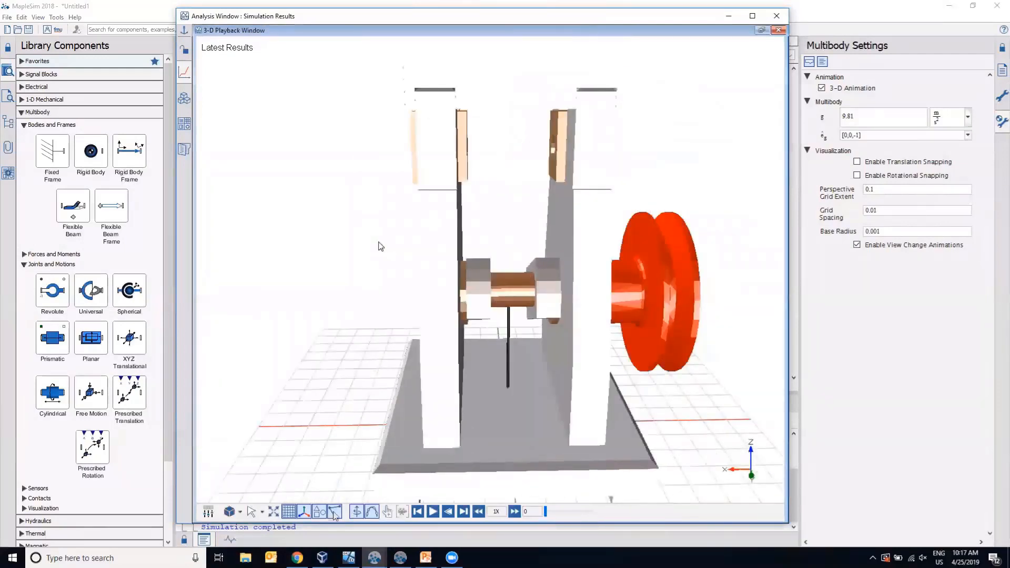
pyautogui.click(334, 512)
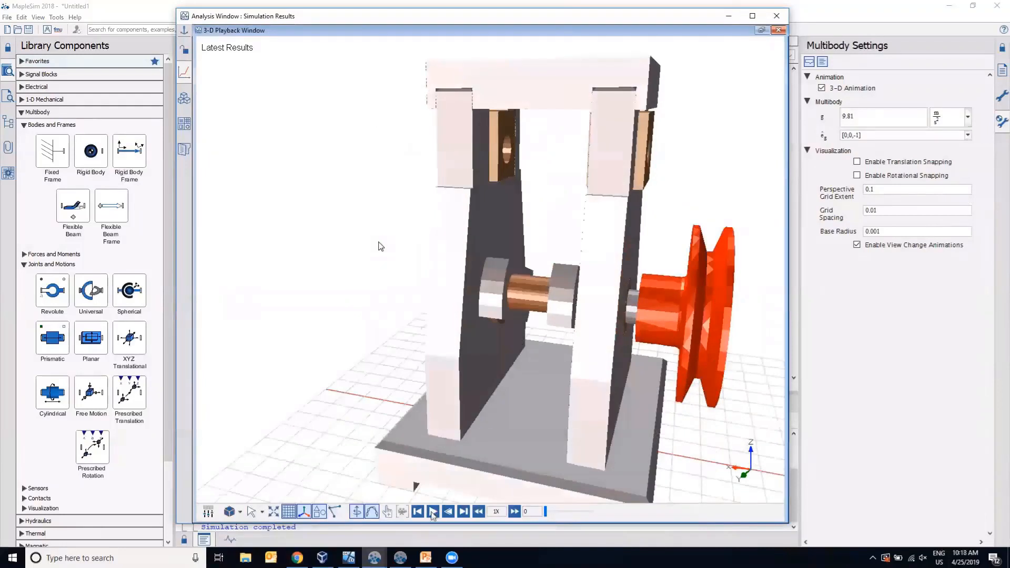
pyautogui.click(433, 512)
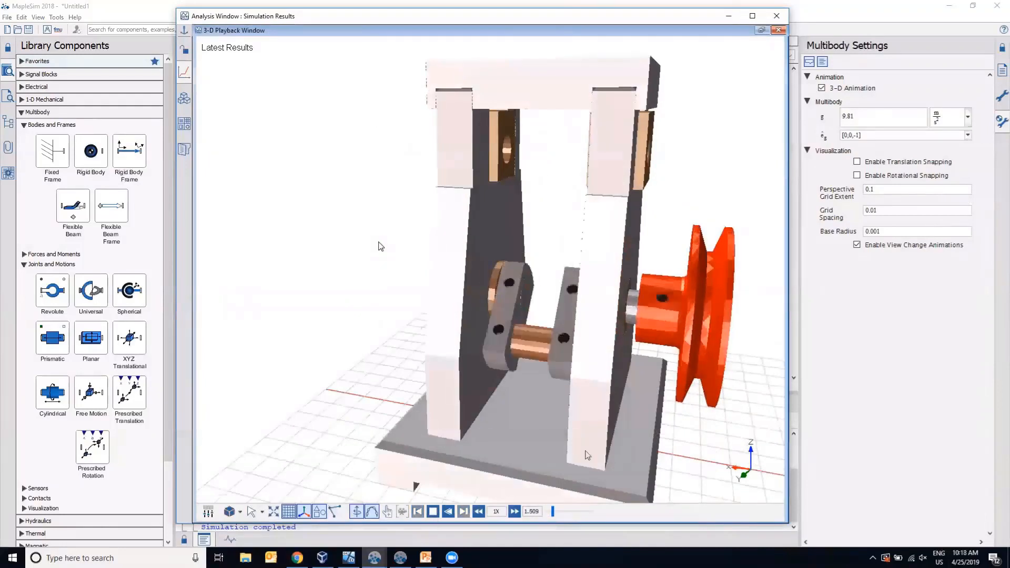
# - Replay the crank animation from a higher viewing angle and close the simulation results
pyautogui.click(433, 513)
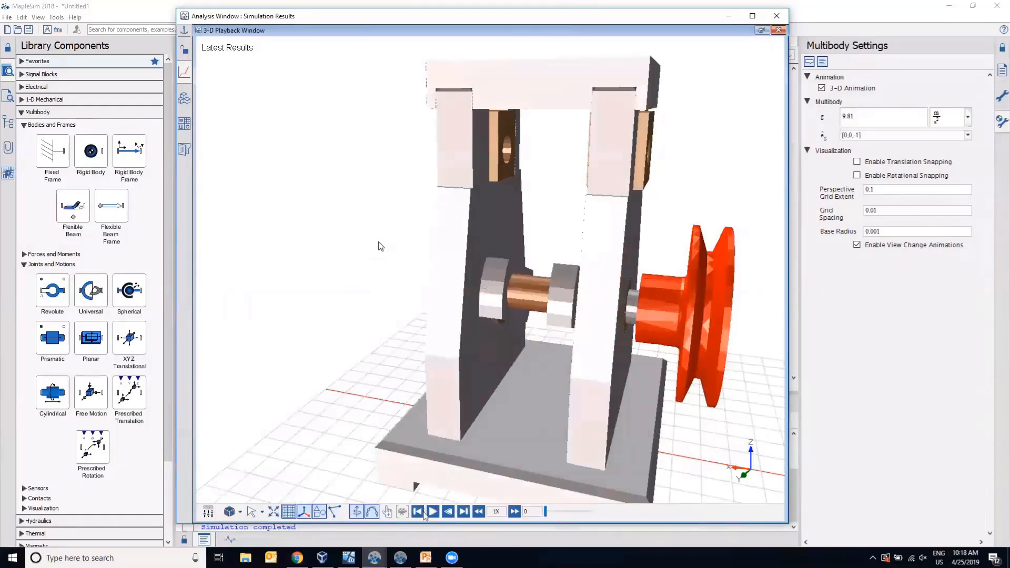
pyautogui.moveTo(561, 345); pyautogui.dragTo(561, 391)
pyautogui.click(433, 512)
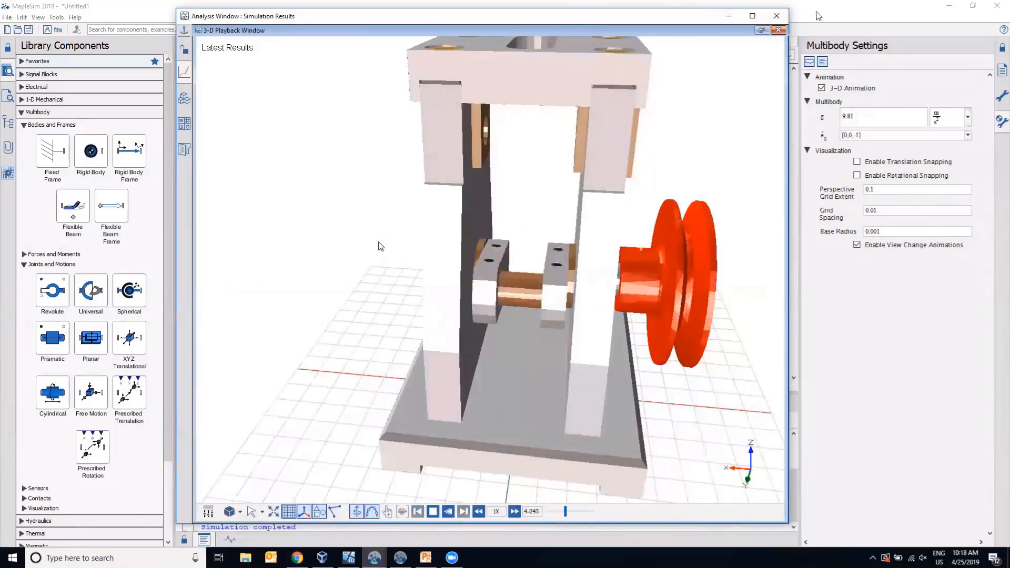
pyautogui.click(776, 16)
# - Set the Revolute joint's damping constant to 0.001 N m s/rad and rerun the simulation
pyautogui.click(370, 224)
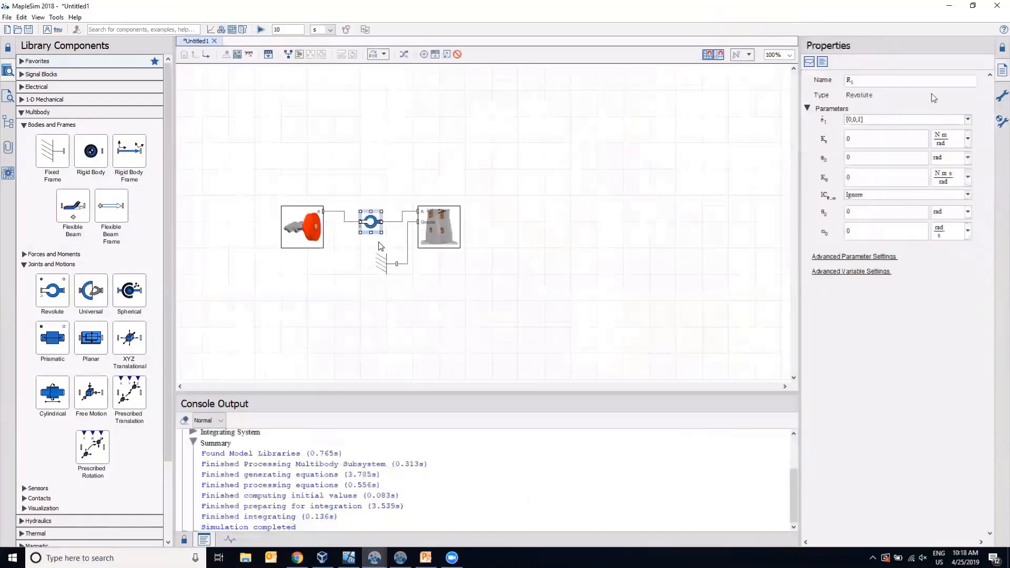
pyautogui.click(863, 178)
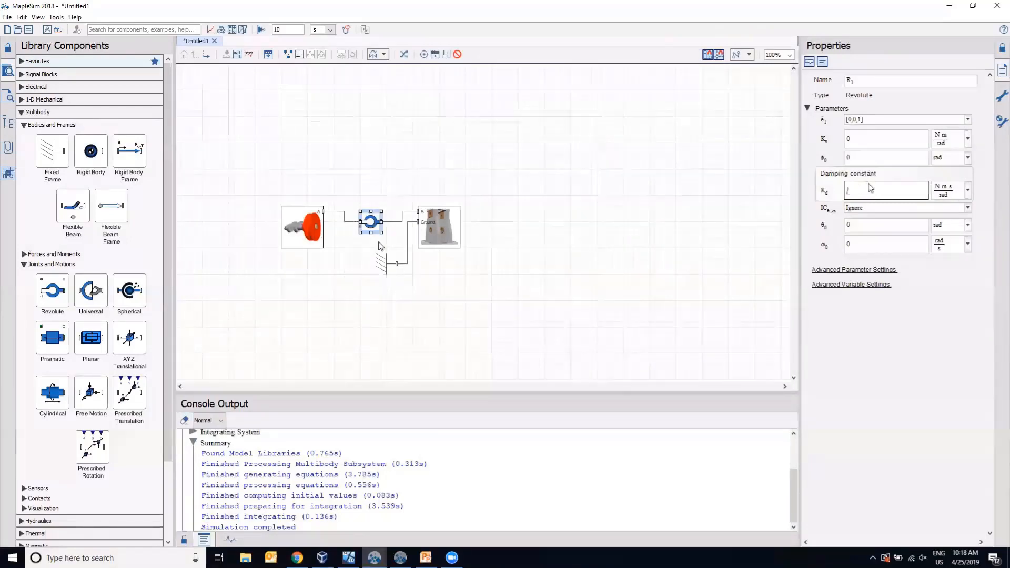
pyautogui.press('Tab')
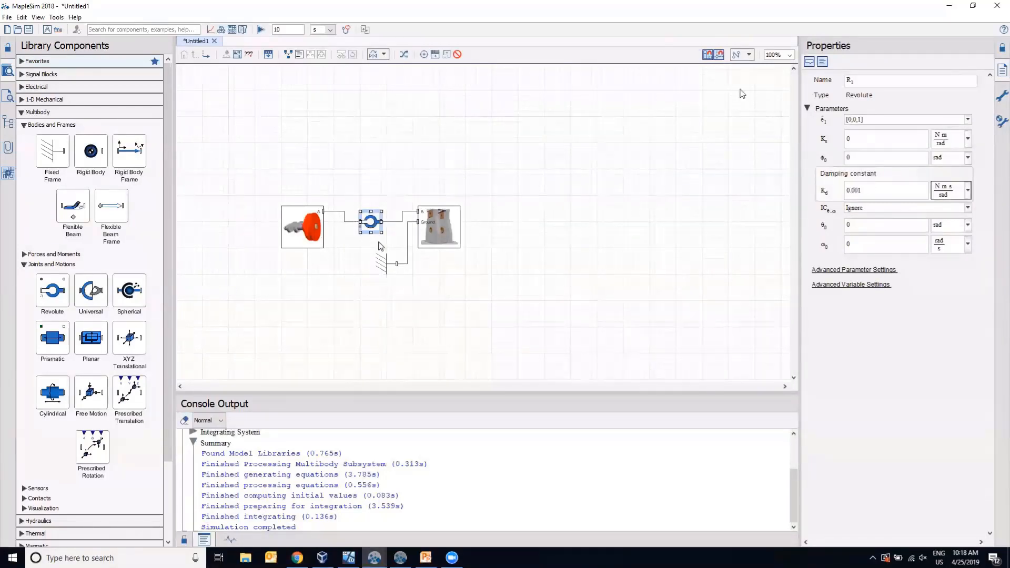
pyautogui.click(262, 30)
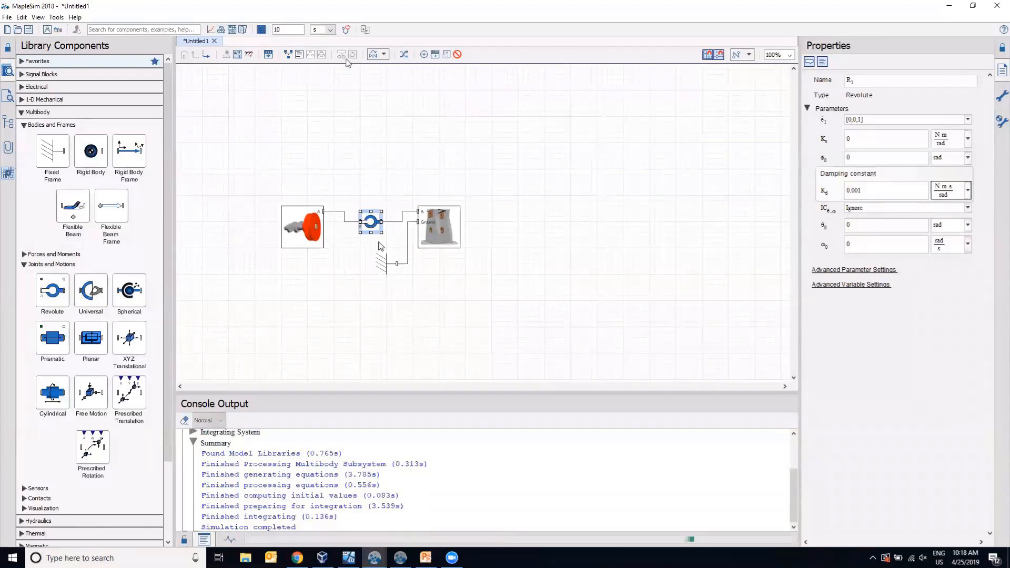
# - Move the Revolute joint up in line with both A ports and play the damped motion in the 3-D playback, viewing it from another side
pyautogui.moveTo(371, 222); pyautogui.dragTo(371, 212)
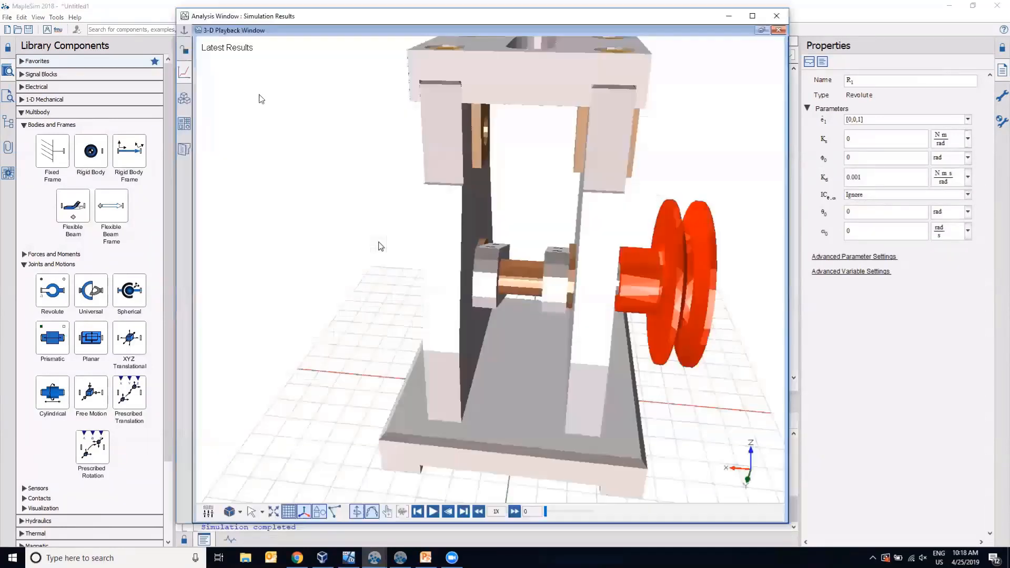
pyautogui.click(433, 512)
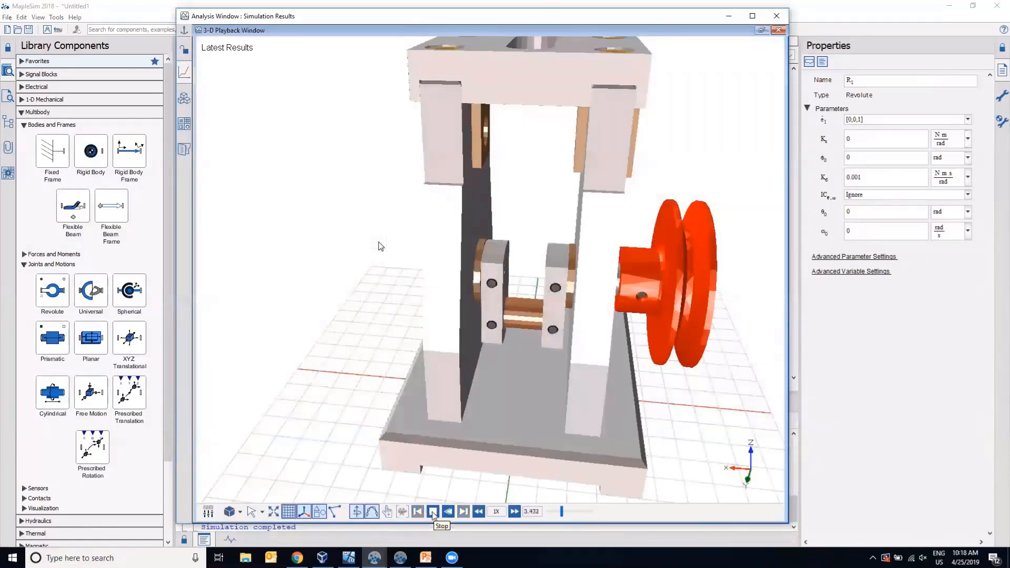
pyautogui.click(433, 512)
pyautogui.click(433, 512)
pyautogui.scroll(-1, 598, 332)
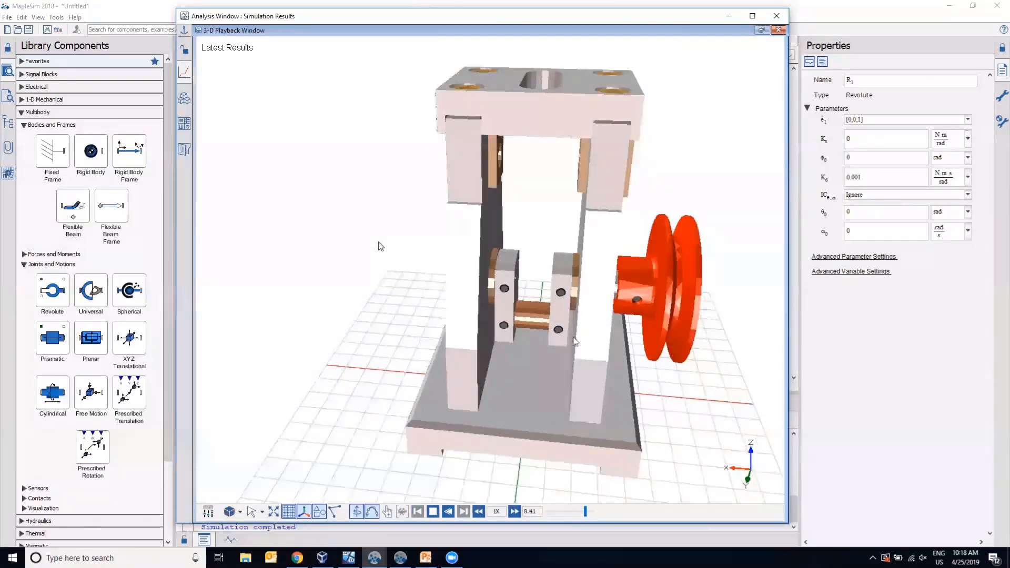
pyautogui.moveTo(574, 337); pyautogui.dragTo(521, 312)
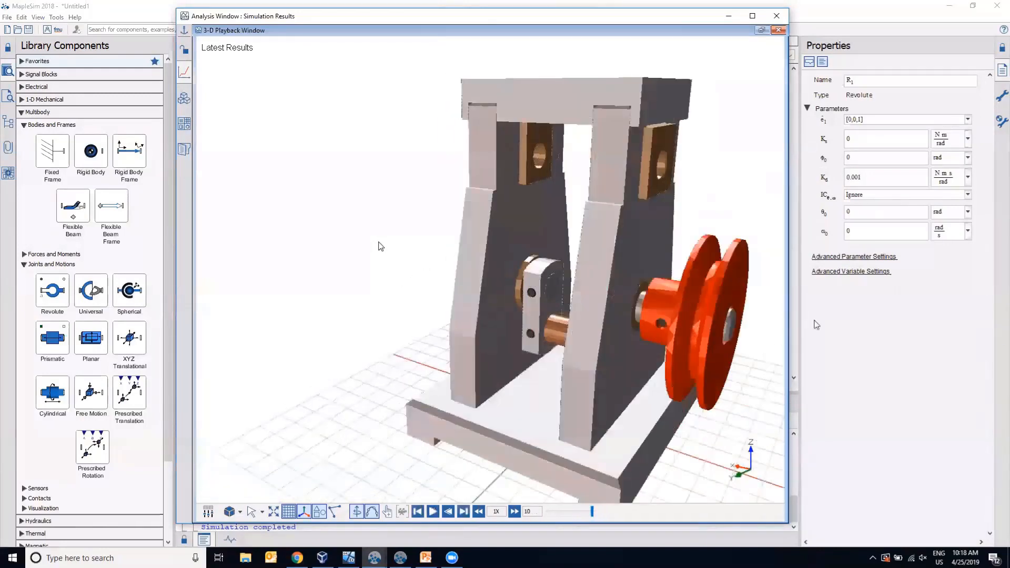
pyautogui.click(839, 321)
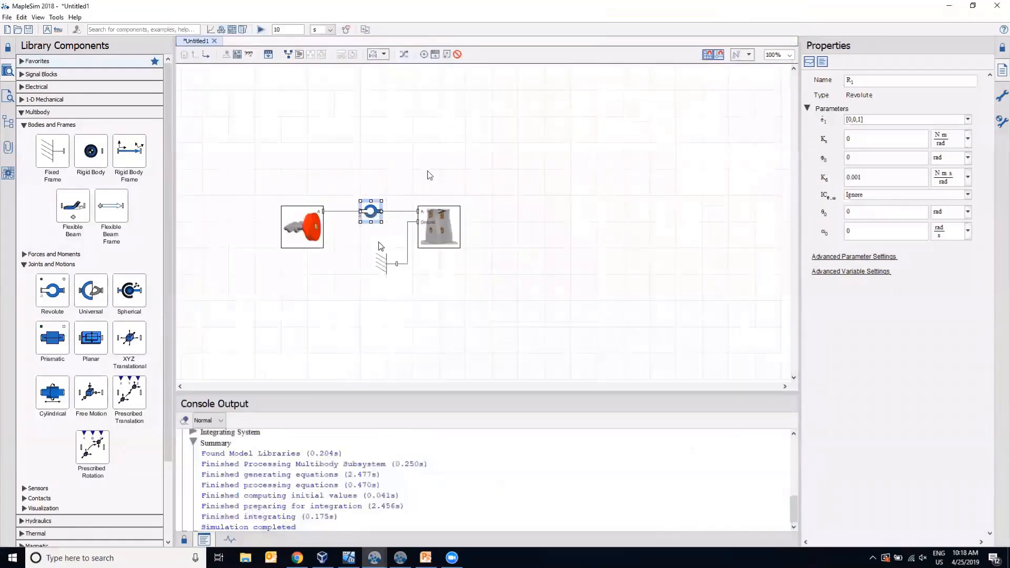
# - Open the Crank subsystem, examine its rigid body's mass and inertia with the properties area widened, and return to the main model
pyautogui.click(306, 226)
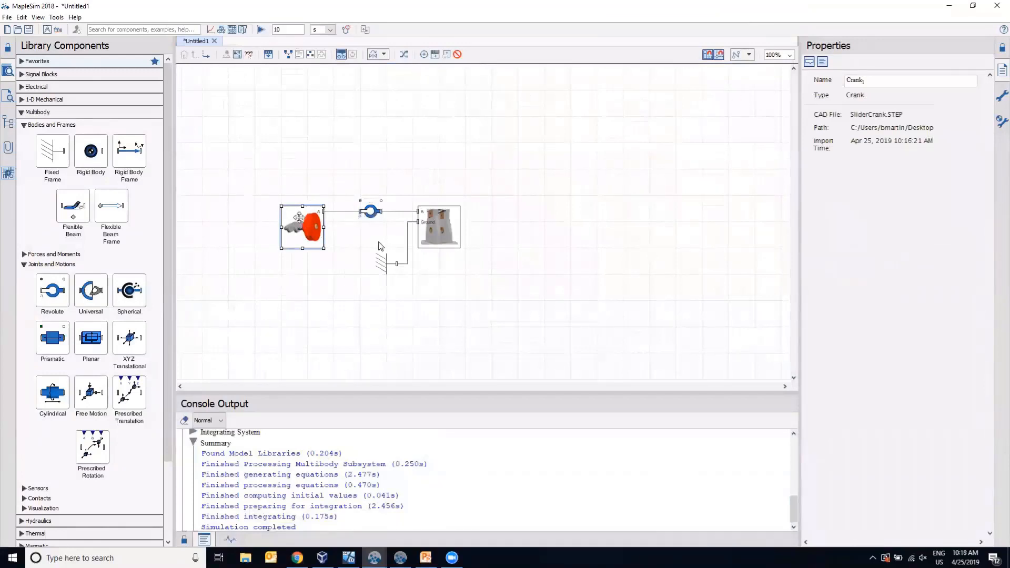
pyautogui.click(206, 55)
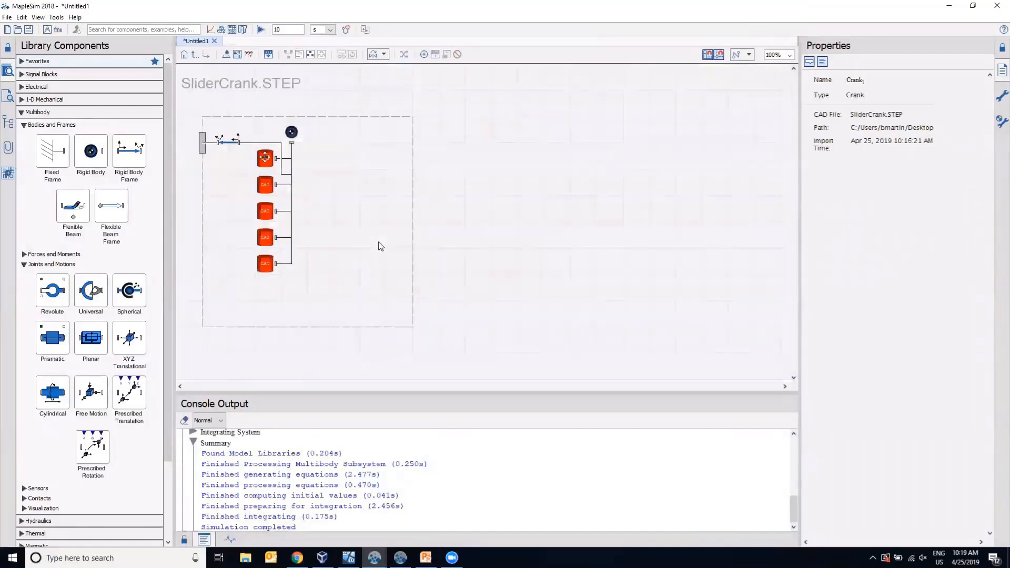
pyautogui.click(292, 132)
pyautogui.moveTo(800, 147); pyautogui.dragTo(653, 155)
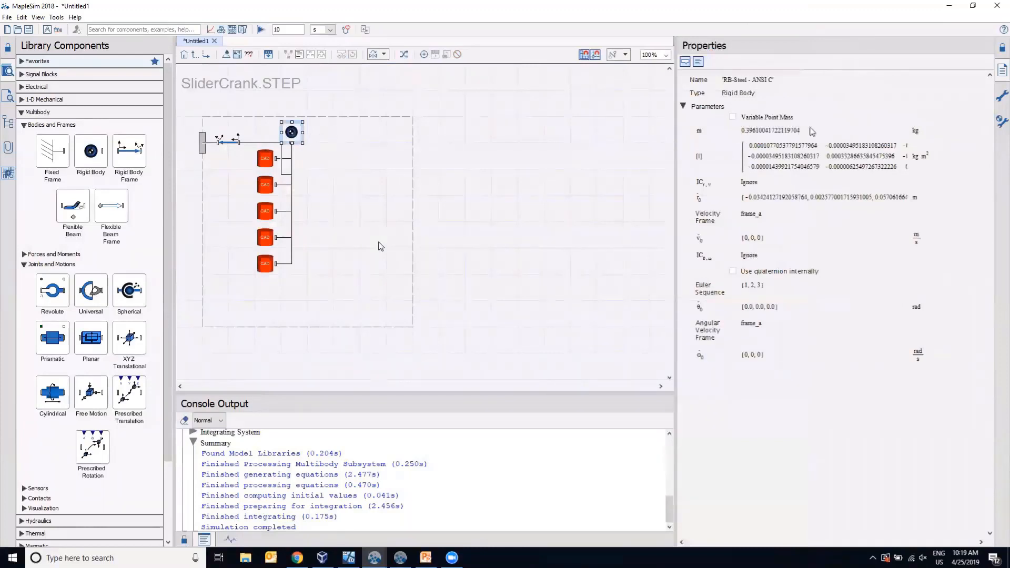
pyautogui.moveTo(677, 152); pyautogui.dragTo(595, 152)
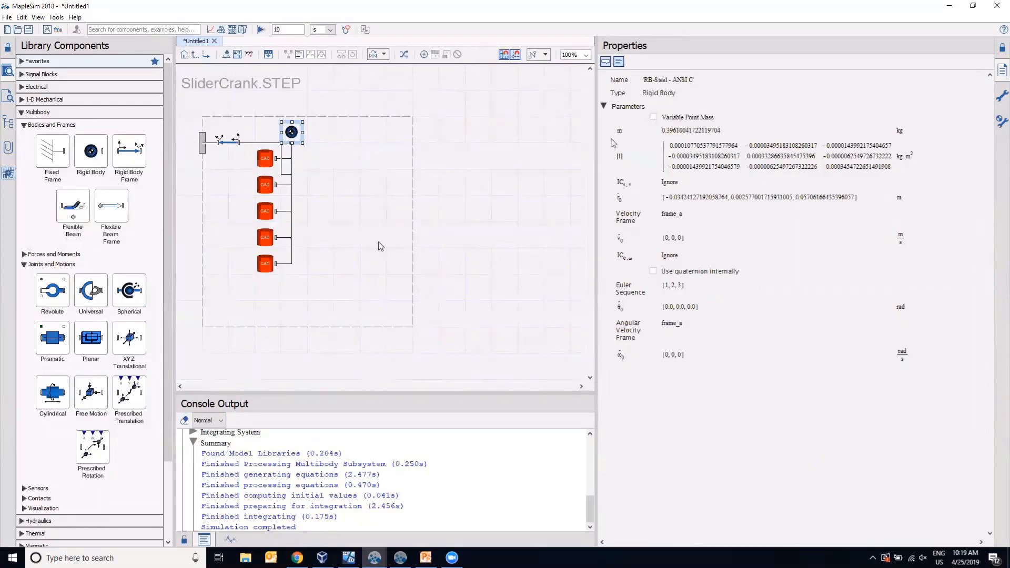
pyautogui.click(184, 55)
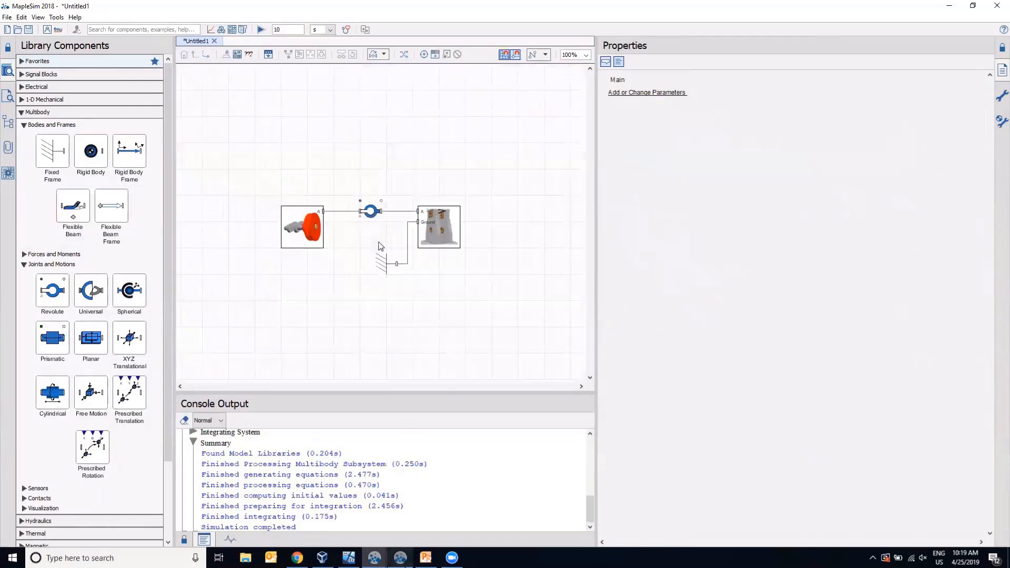
# - Switch to the complete SliderCrank model in MapleSim 2019 and run its simulation
pyautogui.click(399, 562)
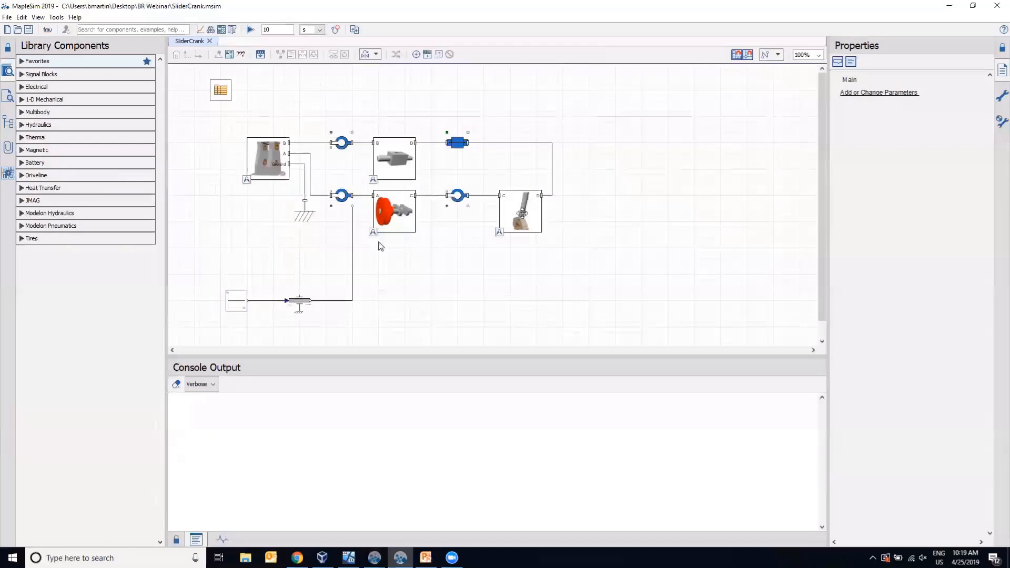
pyautogui.click(250, 30)
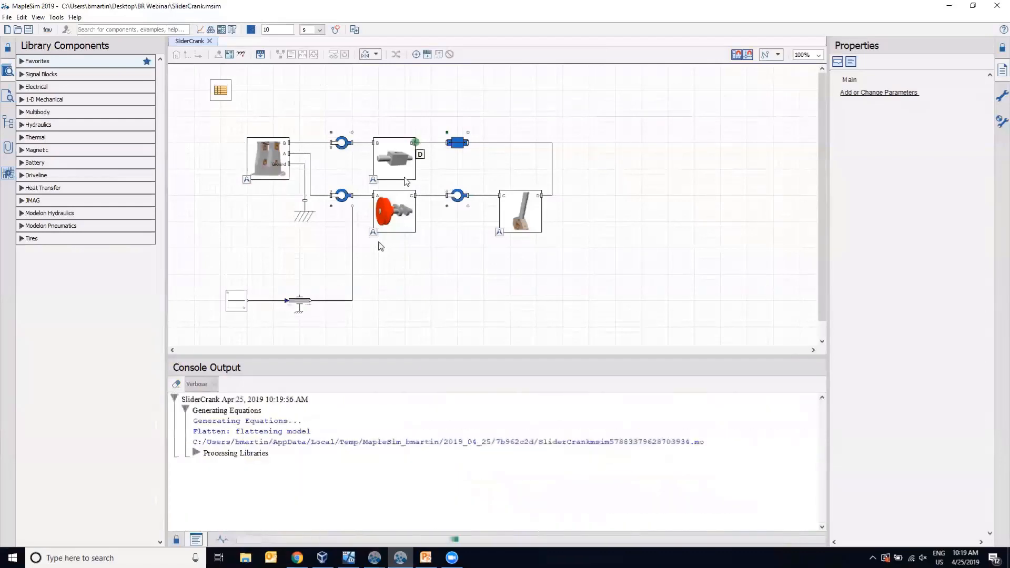
# - Check the properties of the Speed driver and of the Constant source that feeds it
pyautogui.click(300, 303)
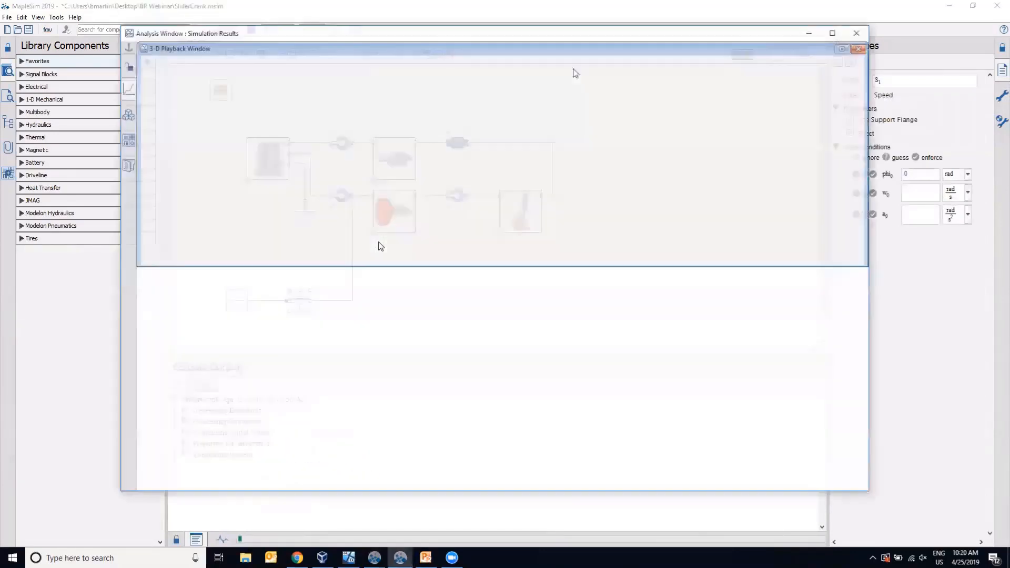
pyautogui.click(811, 32)
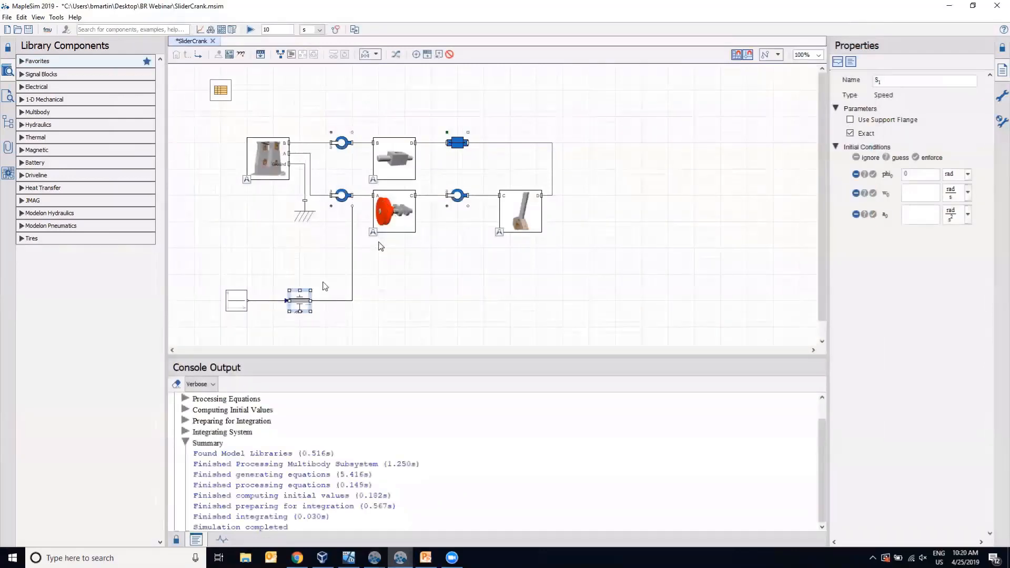
pyautogui.click(237, 303)
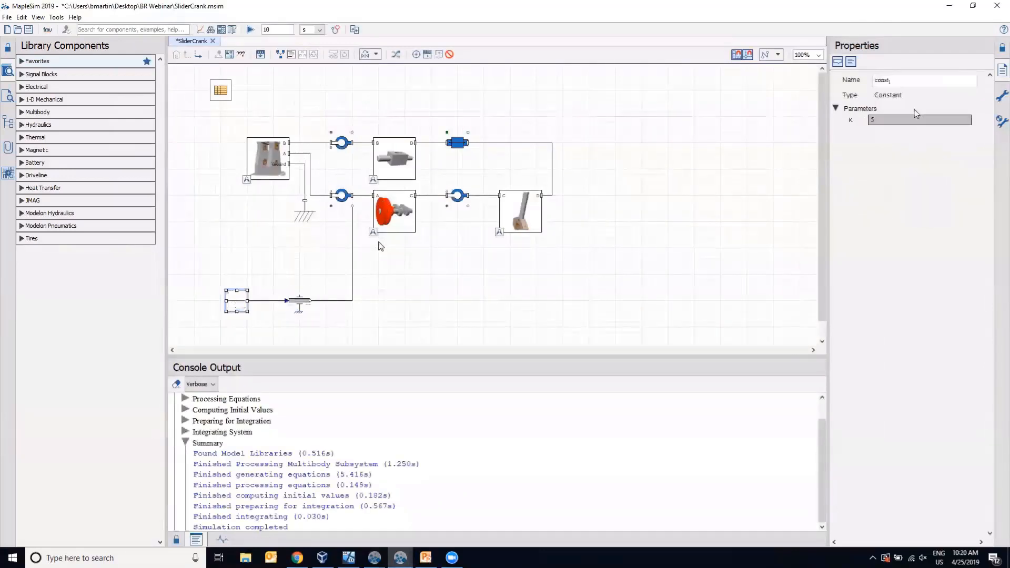
# - Play the slider-crank animation in the enlarged 3-D playback view and return to the model diagram
pyautogui.click(201, 30)
pyautogui.click(375, 255)
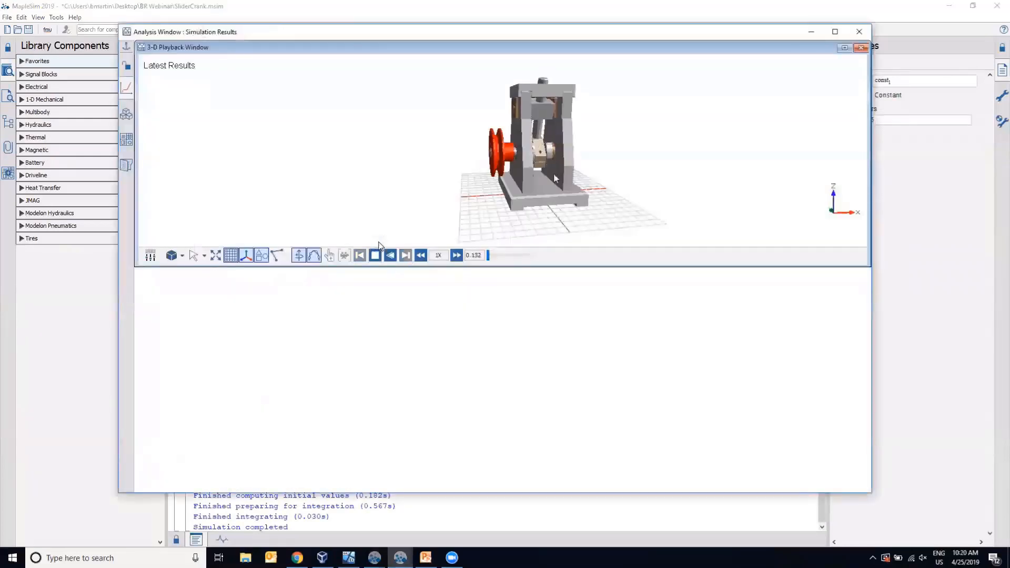
pyautogui.click(845, 48)
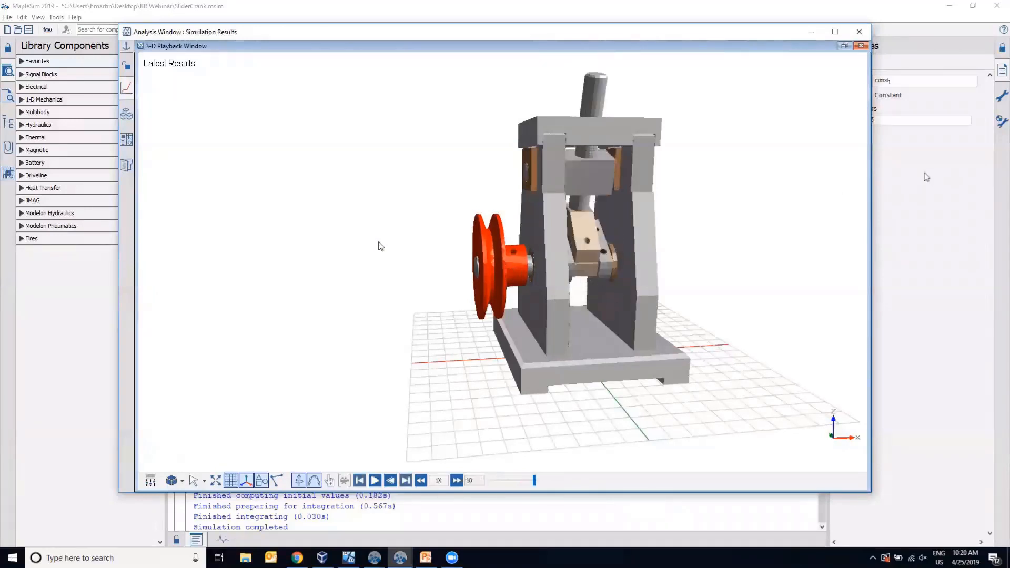
pyautogui.click(926, 176)
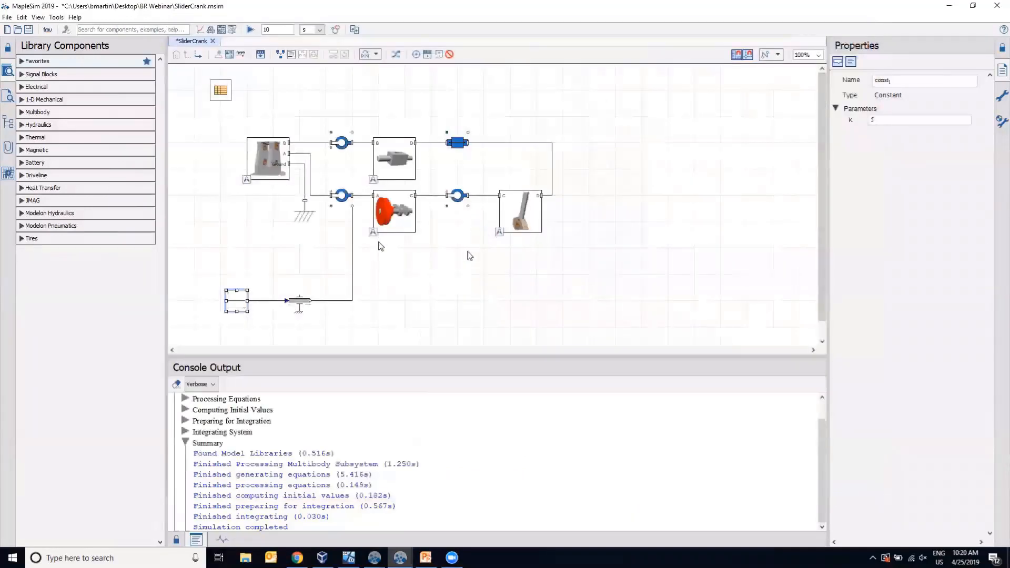
pyautogui.click(422, 289)
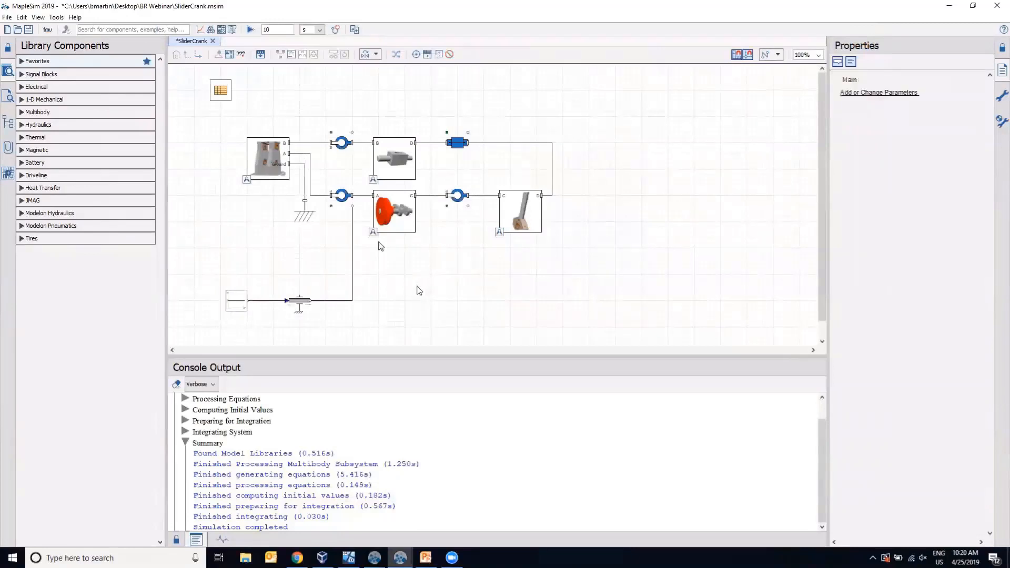
# - Show the 1-D rotational sensors in the library and delete the connection between the Speed driver and the Crank's Revolute joint
pyautogui.click(24, 112)
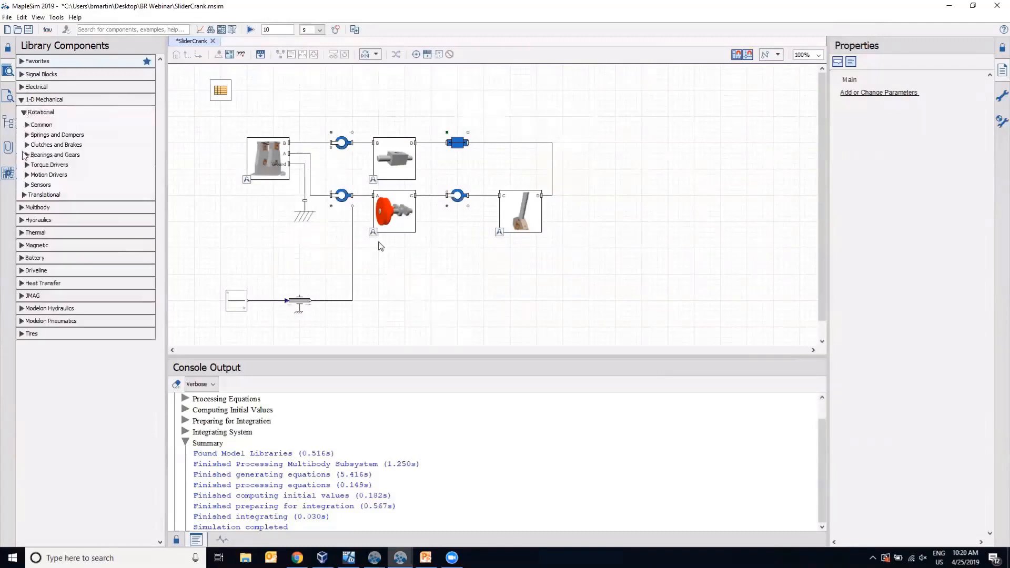
pyautogui.click(27, 185)
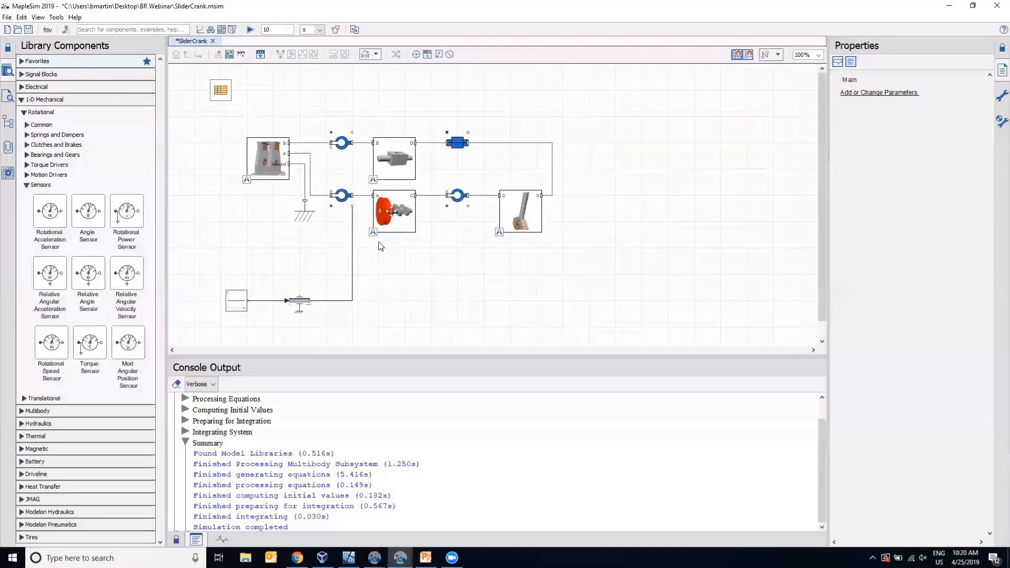
pyautogui.click(352, 278)
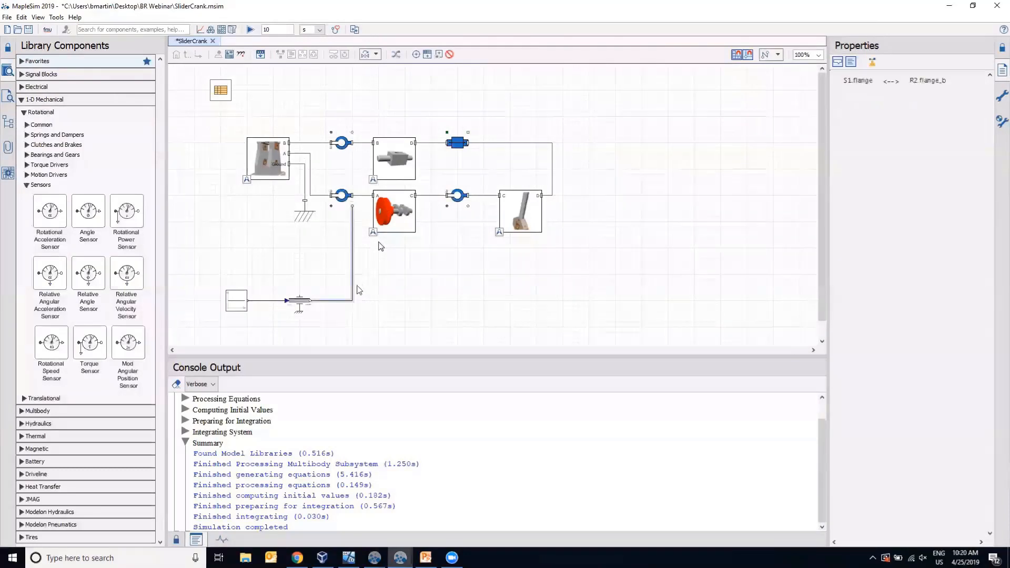
pyautogui.press('Delete')
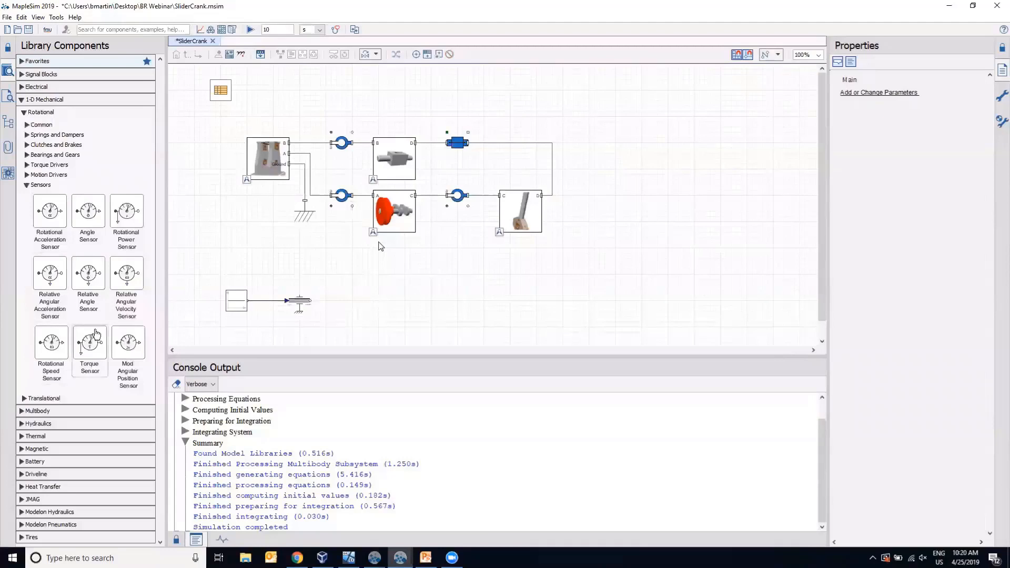
# - Add a Torque Sensor rotated counterclockwise and connect it between the Revolute joint's flange and the Speed driver
pyautogui.moveTo(90, 342); pyautogui.dragTo(343, 276)
pyautogui.rightClick(345, 276)
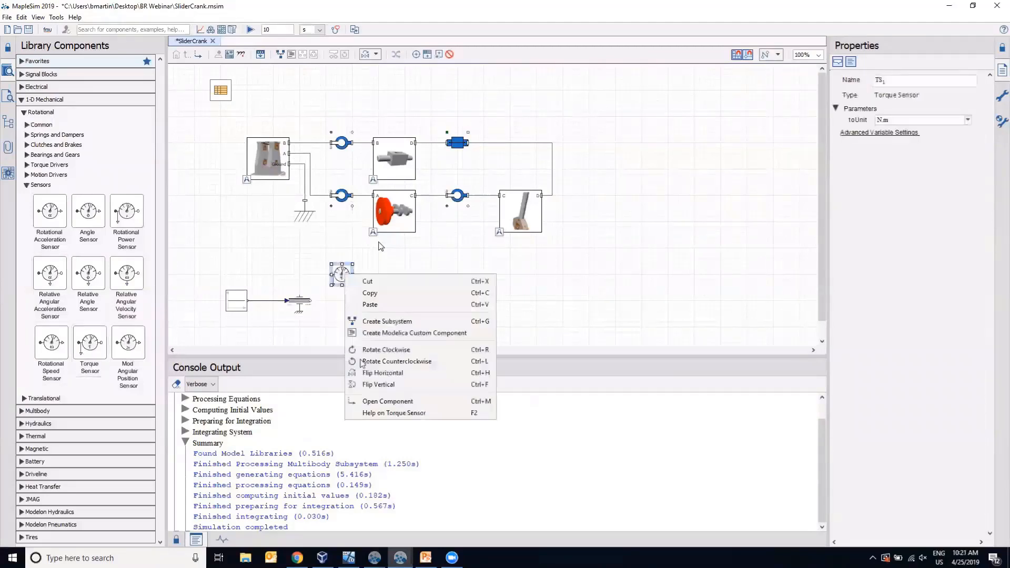
pyautogui.click(389, 357)
pyautogui.moveTo(344, 275); pyautogui.dragTo(352, 206)
pyautogui.click(358, 258)
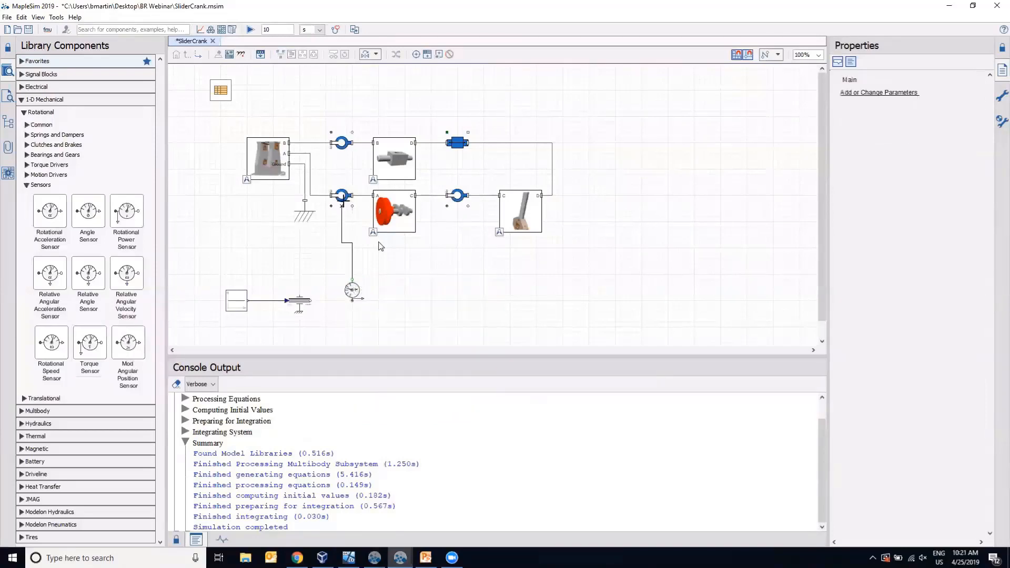
pyautogui.moveTo(353, 299); pyautogui.dragTo(311, 301)
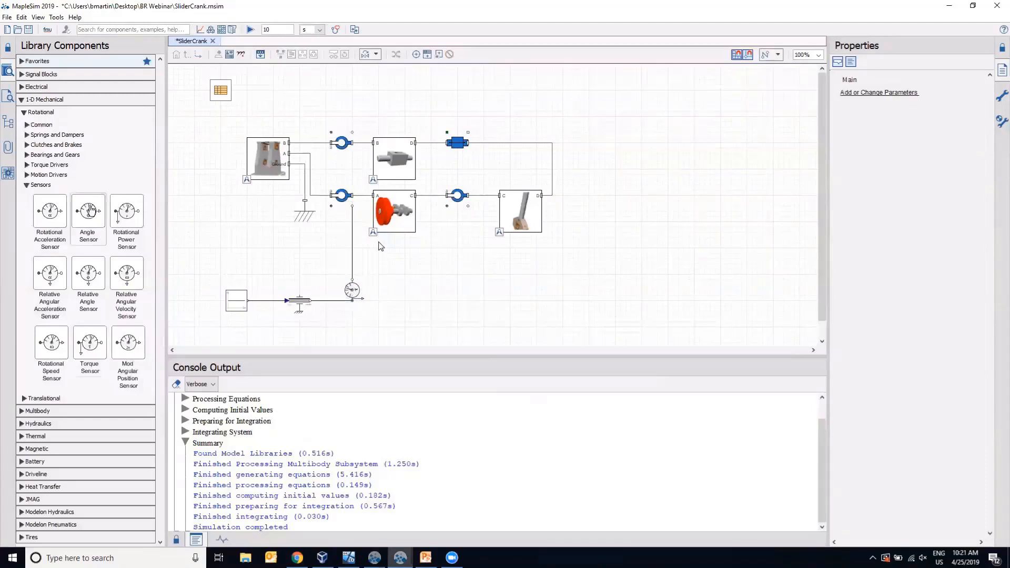
# - Add an Angle Sensor and a Rotational Speed Sensor below Crank and connect both to the Revolute joint's rotational flange
pyautogui.moveTo(88, 212); pyautogui.dragTo(352, 204)
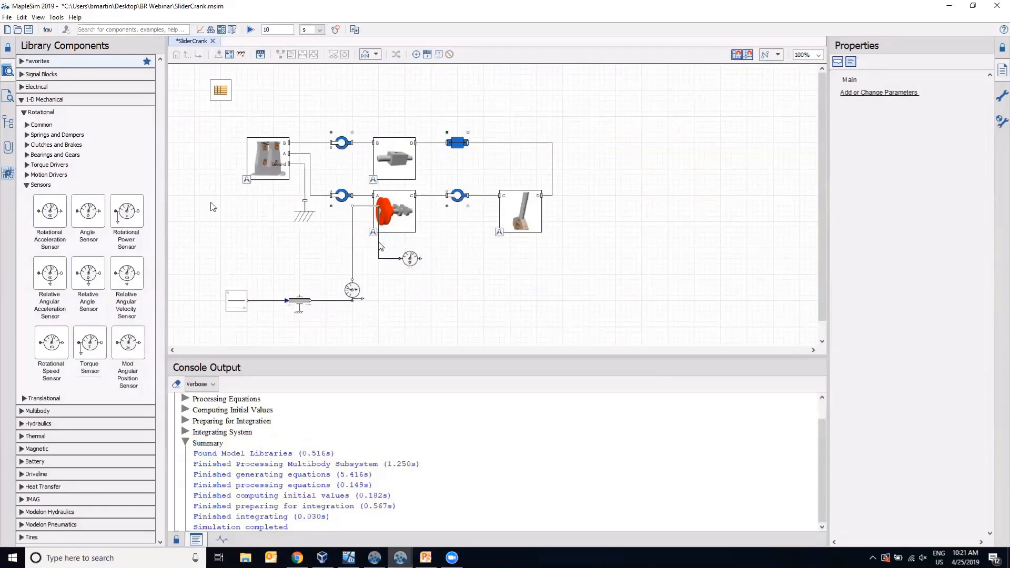
pyautogui.moveTo(51, 342); pyautogui.dragTo(412, 296)
pyautogui.click(398, 246)
pyautogui.click(352, 207)
pyautogui.click(399, 290)
pyautogui.moveTo(379, 280); pyautogui.dragTo(441, 284)
pyautogui.click(440, 273)
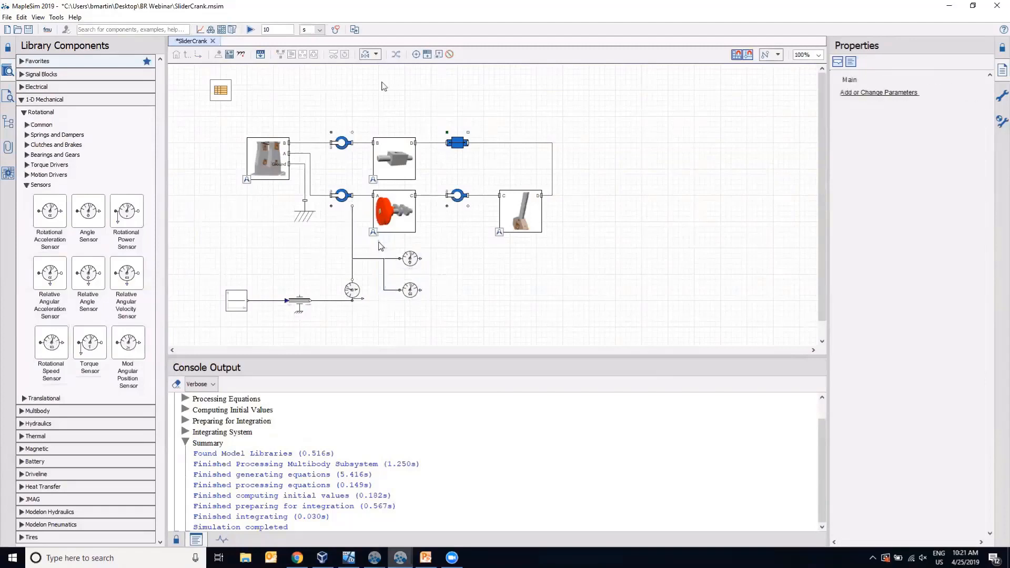
# - Attach a probe to the Torque Sensor's output and place it just below the sensor
pyautogui.click(418, 55)
pyautogui.click(362, 298)
pyautogui.click(380, 325)
pyautogui.click(435, 305)
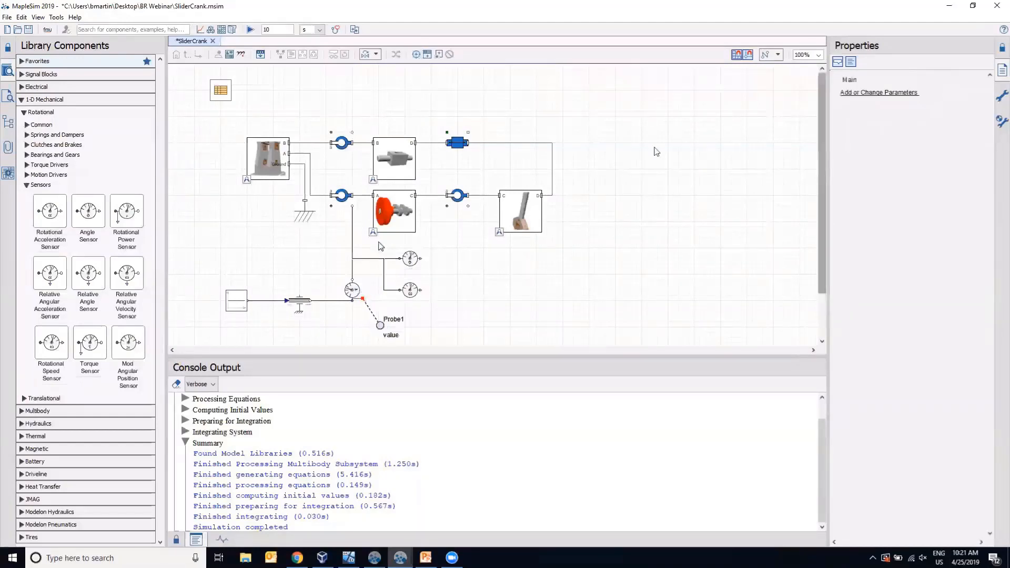
# - Name the Torque Sensor's probe Torque and label its real quantity Nm
pyautogui.click(381, 325)
pyautogui.doubleClick(880, 89)
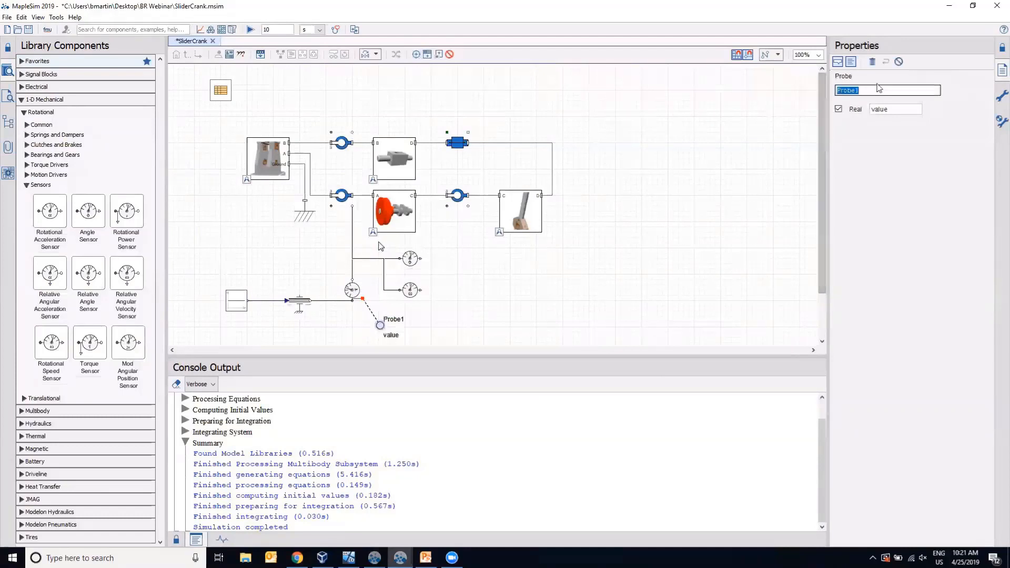
pyautogui.write('Torque')
pyautogui.press('Tab')
pyautogui.write('Nm')
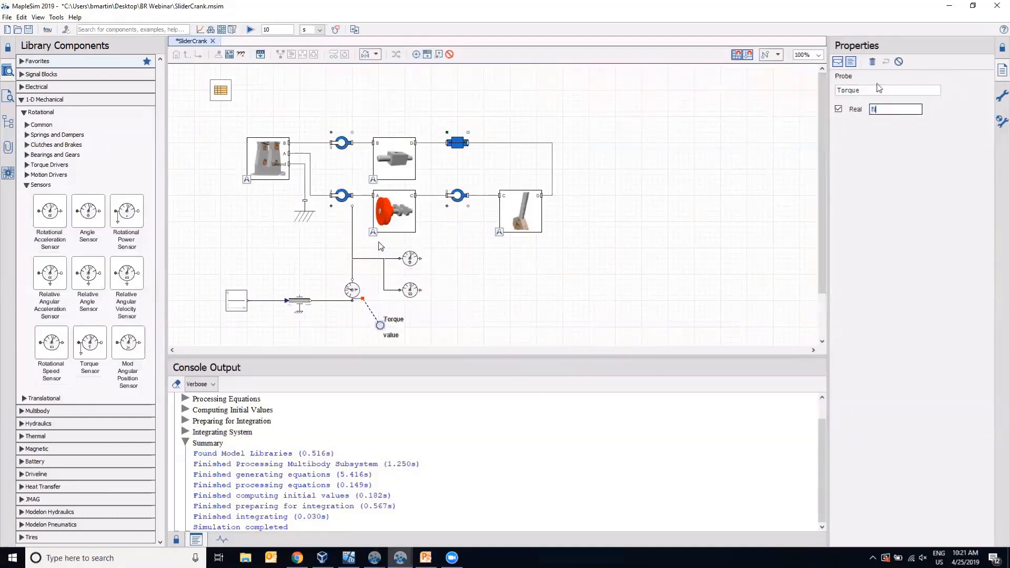
pyautogui.press('Tab')
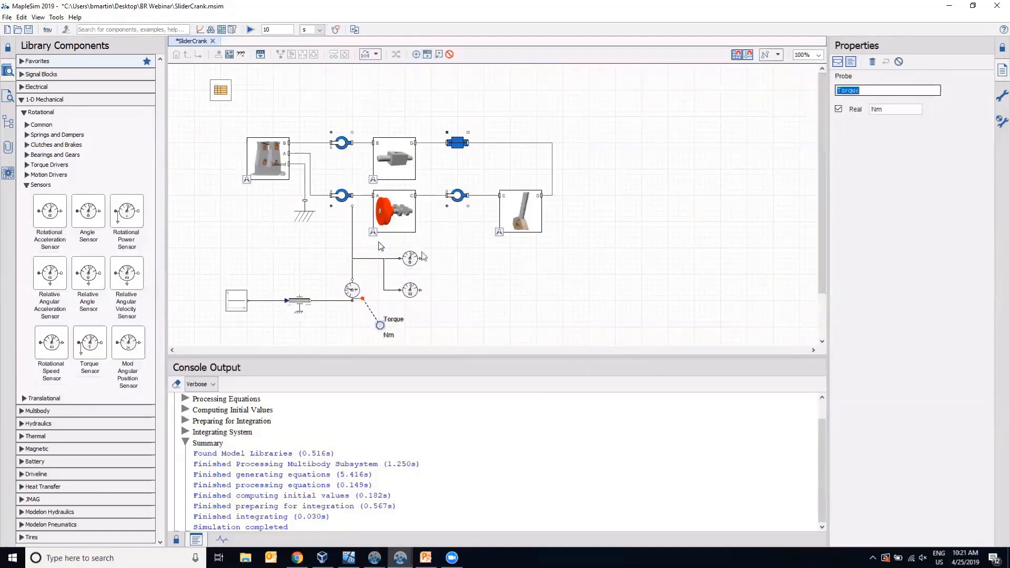
# - Attach a probe to the Angle Sensor's output, name it Angle and label its quantity rad
pyautogui.click(418, 56)
pyautogui.click(421, 259)
pyautogui.click(440, 256)
pyautogui.doubleClick(909, 93)
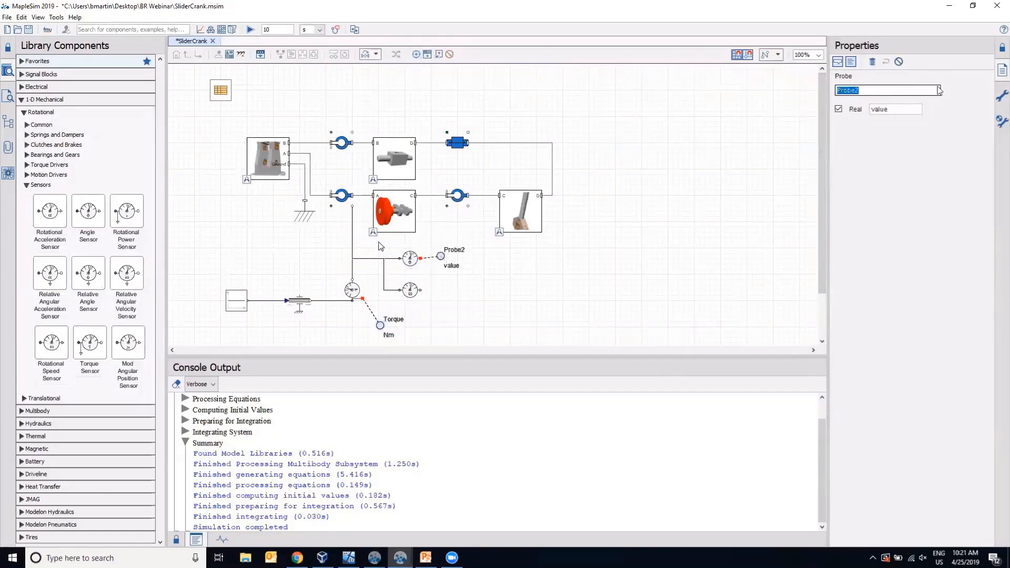
pyautogui.write('Angle')
pyautogui.press('Tab')
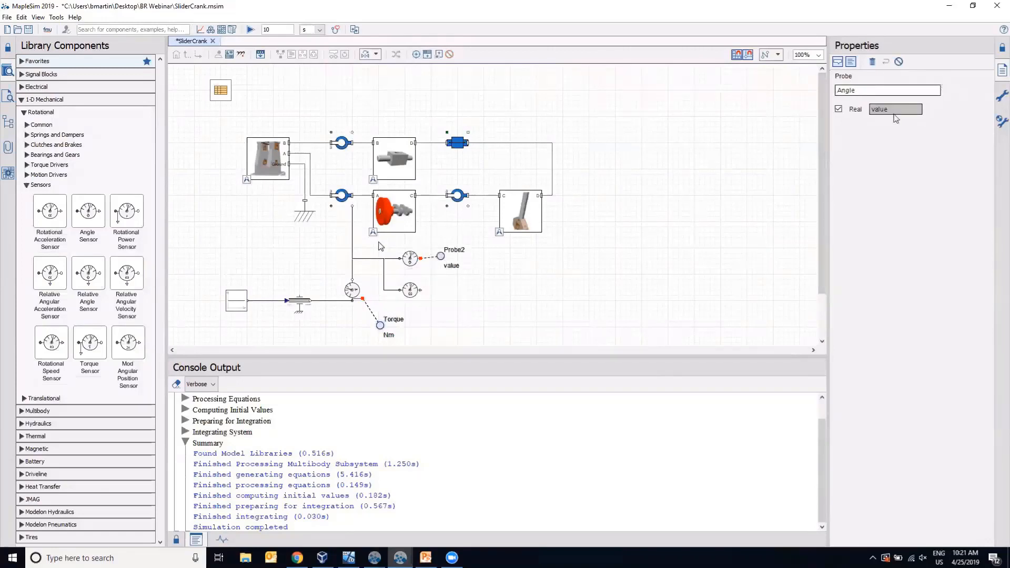
pyautogui.write('rad')
pyautogui.press('Tab')
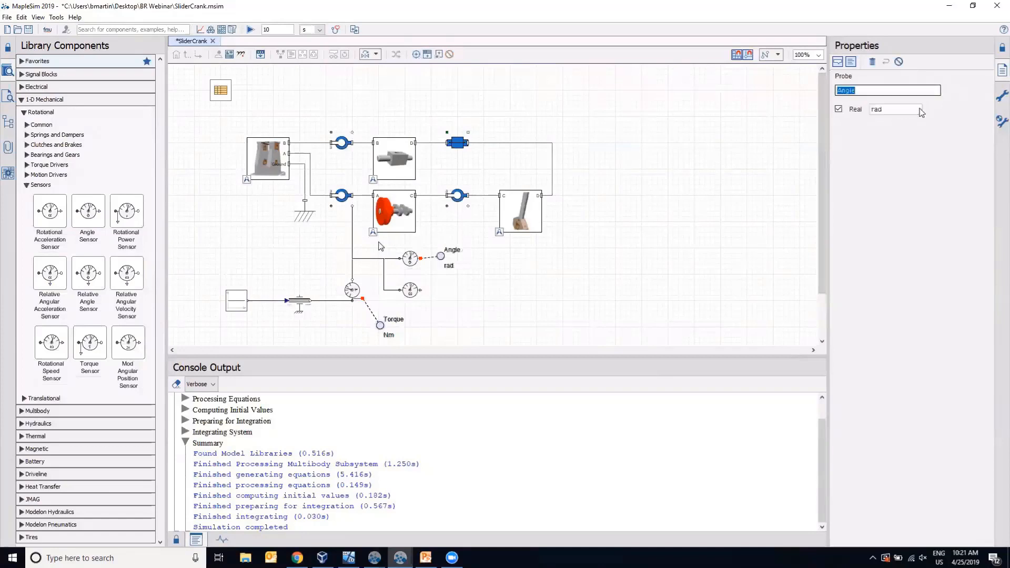
# - Attach a probe to the Rotational Speed Sensor's output, name it AngVel and label its quantity rad/s
pyautogui.click(416, 54)
pyautogui.click(420, 291)
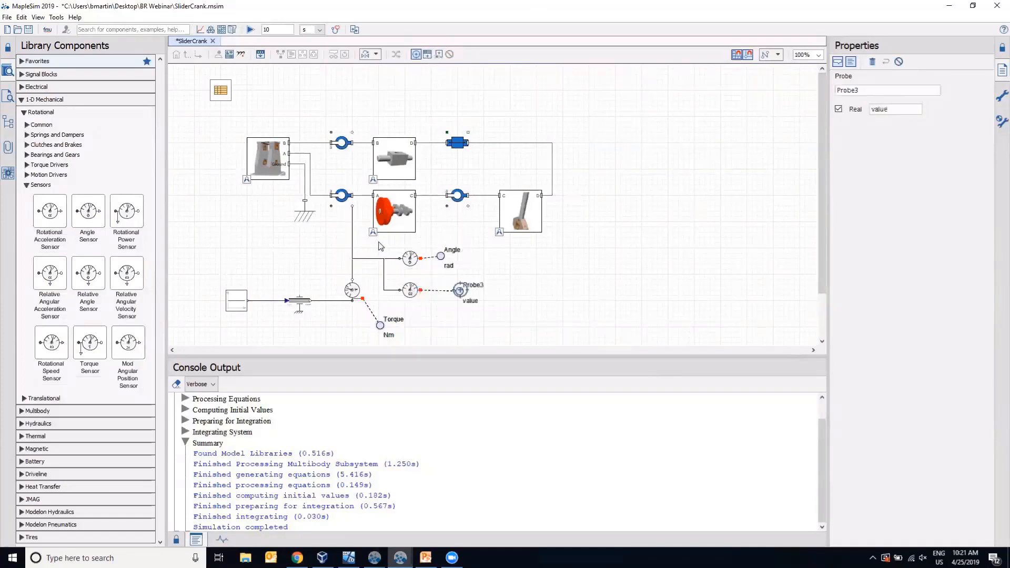
pyautogui.click(460, 291)
pyautogui.doubleClick(864, 91)
pyautogui.write('Ang')
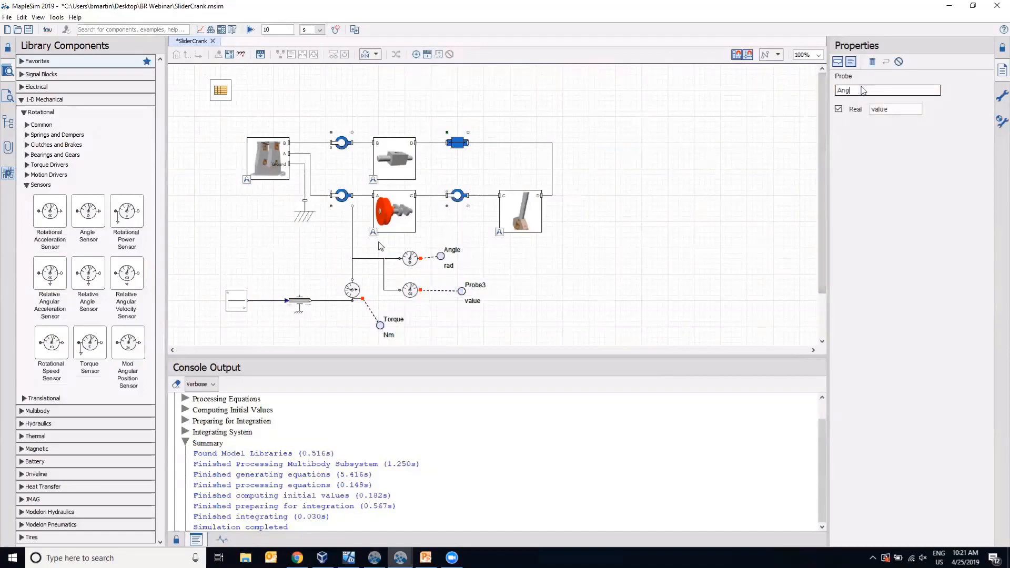
pyautogui.write('Vel')
pyautogui.press('Tab')
pyautogui.write('ra')
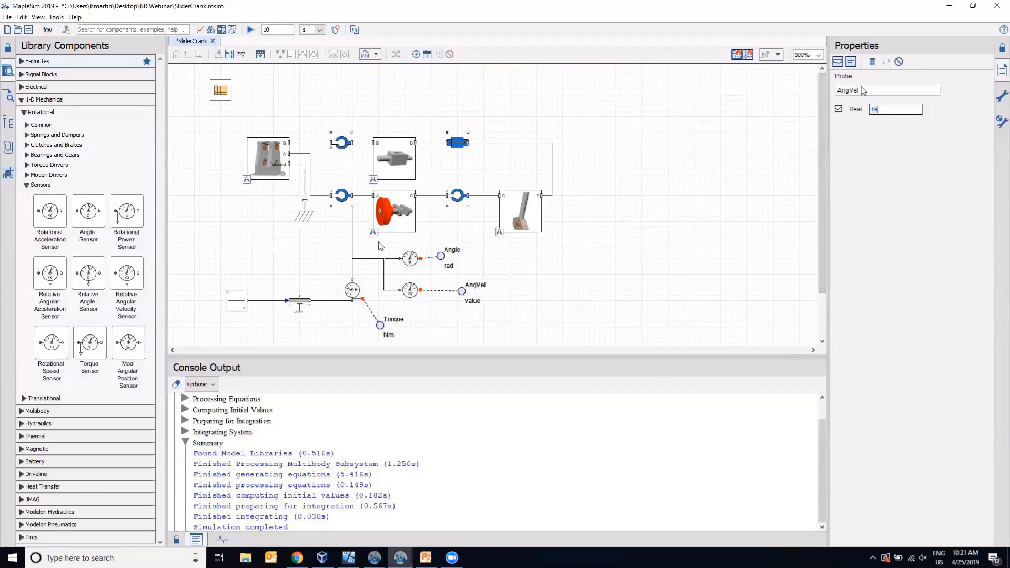
pyautogui.doubleClick(863, 90)
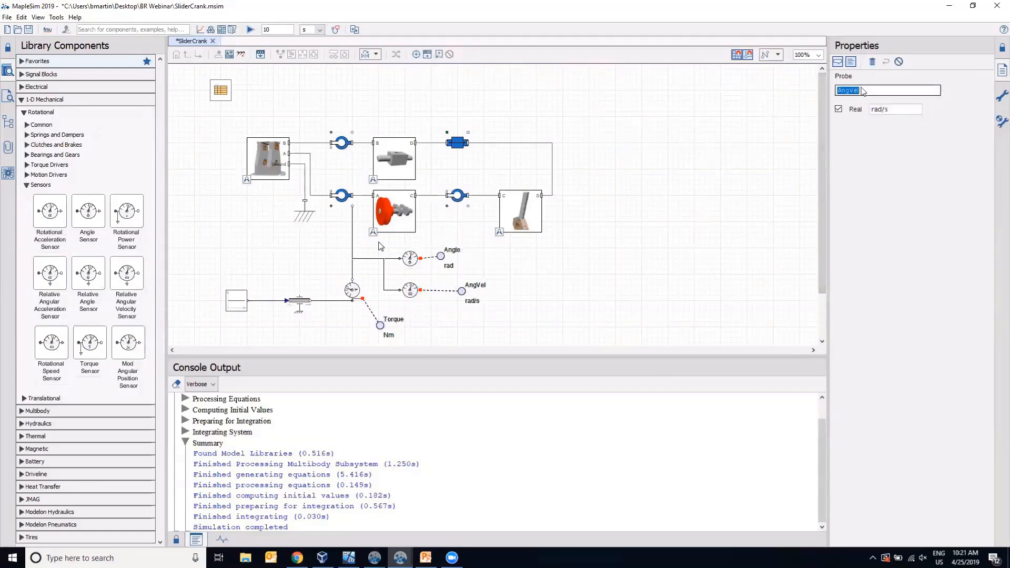
# - Run the simulation and play back the 3-D animation alongside the probe plots in the maximized results window
pyautogui.click(253, 30)
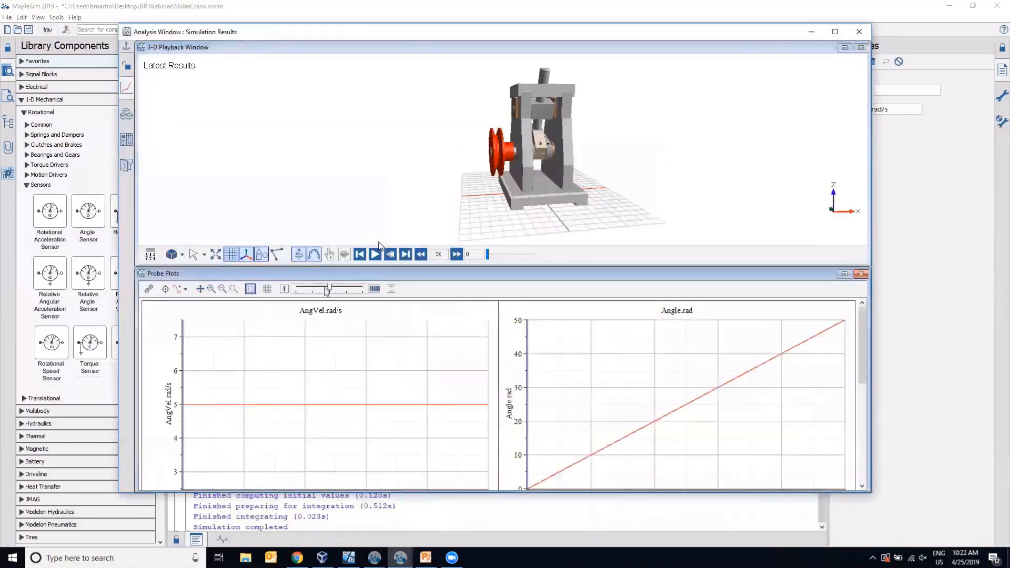
pyautogui.click(835, 32)
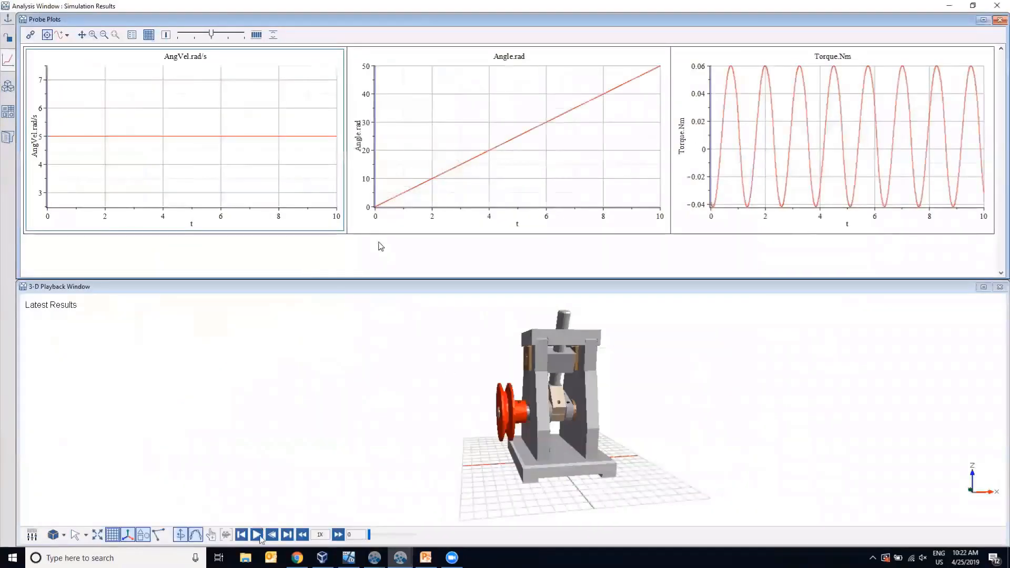
pyautogui.click(257, 536)
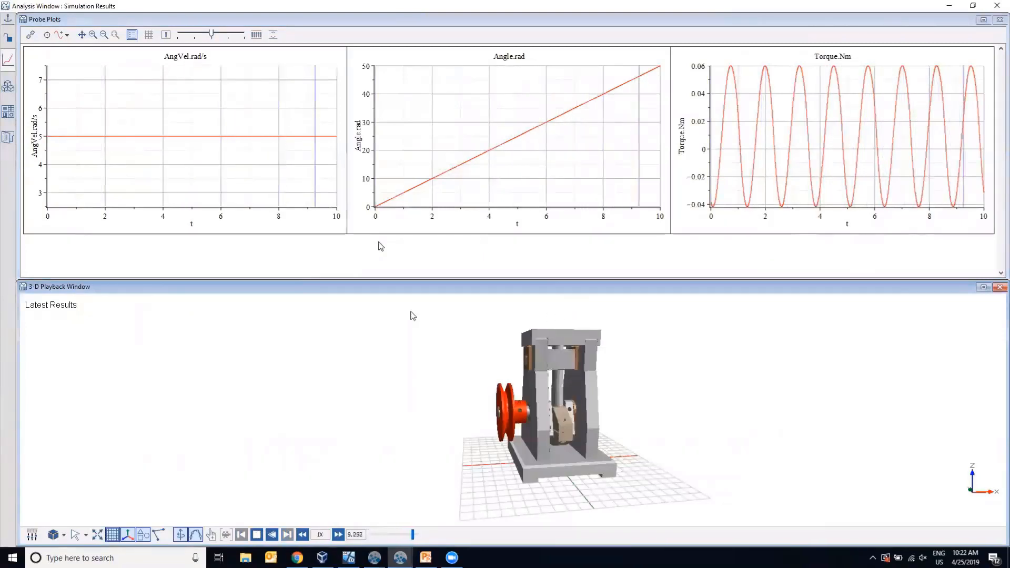
pyautogui.click(256, 535)
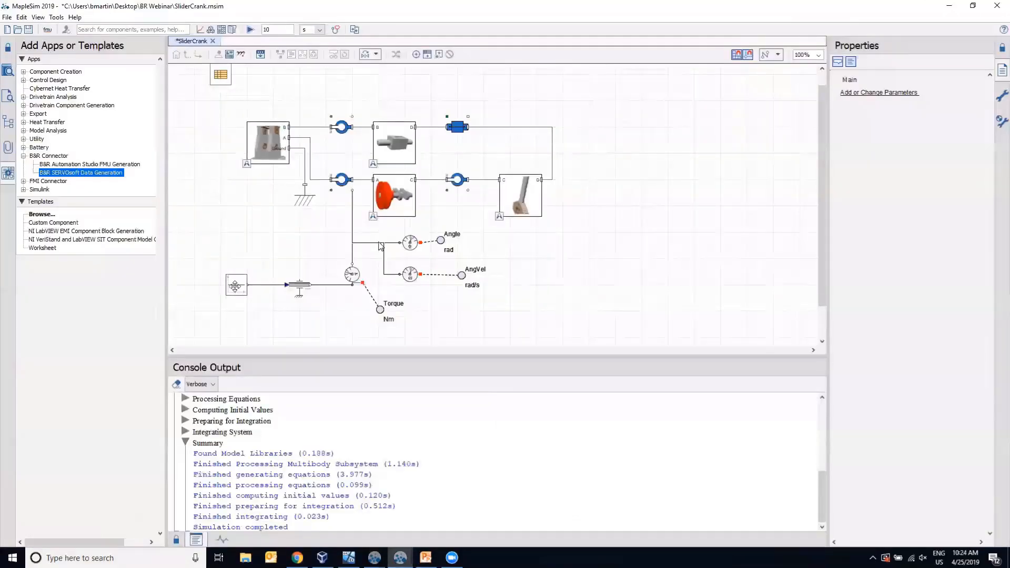
# - Group all mechanism, driver and sensor components except the Constant block into a subsystem named SliderCrank, and align the Constant block with its input
pyautogui.moveTo(237, 284); pyautogui.dragTo(196, 284)
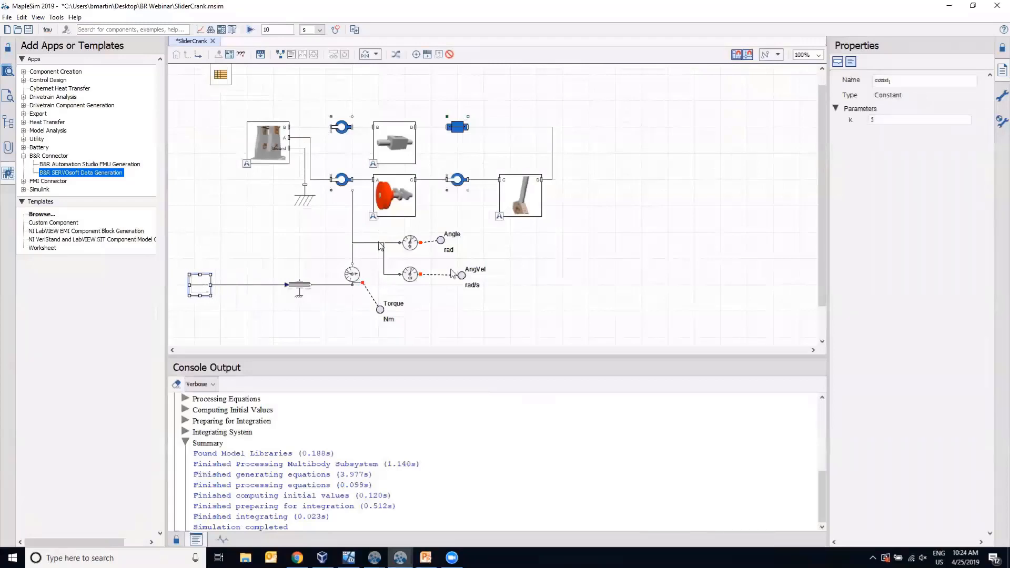
pyautogui.scroll(1, 572, 255)
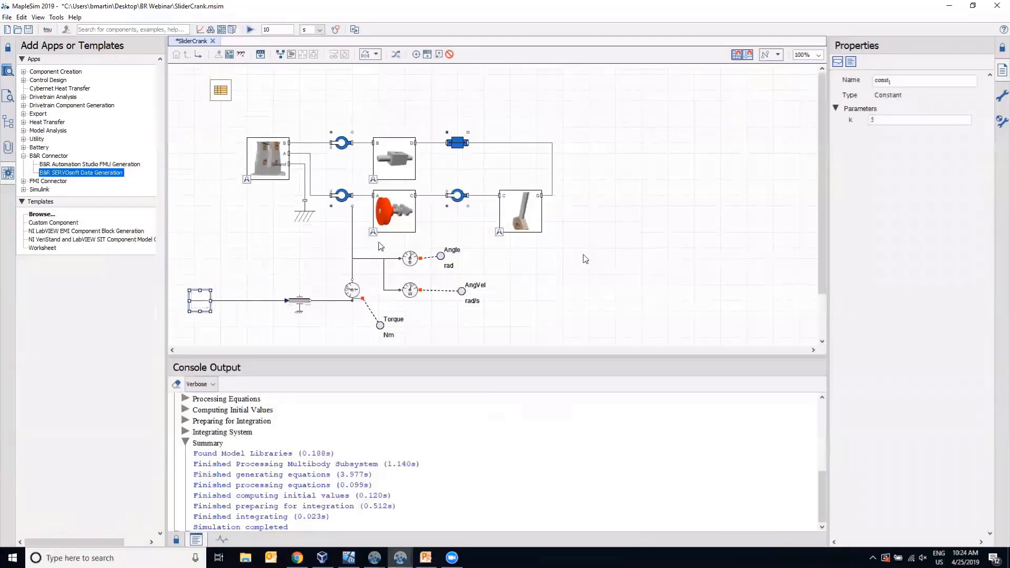
pyautogui.click(622, 267)
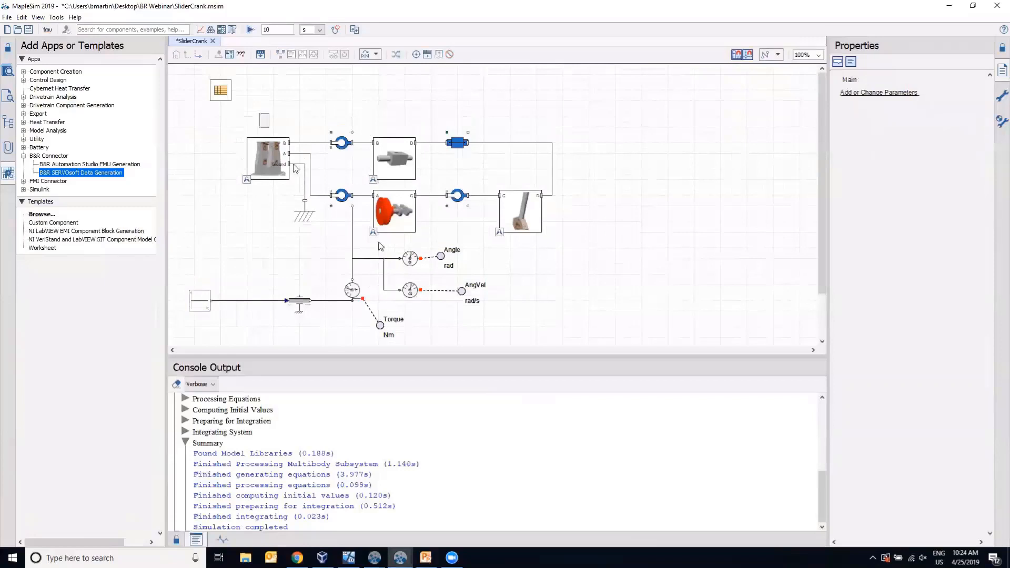
pyautogui.moveTo(259, 113); pyautogui.dragTo(625, 330)
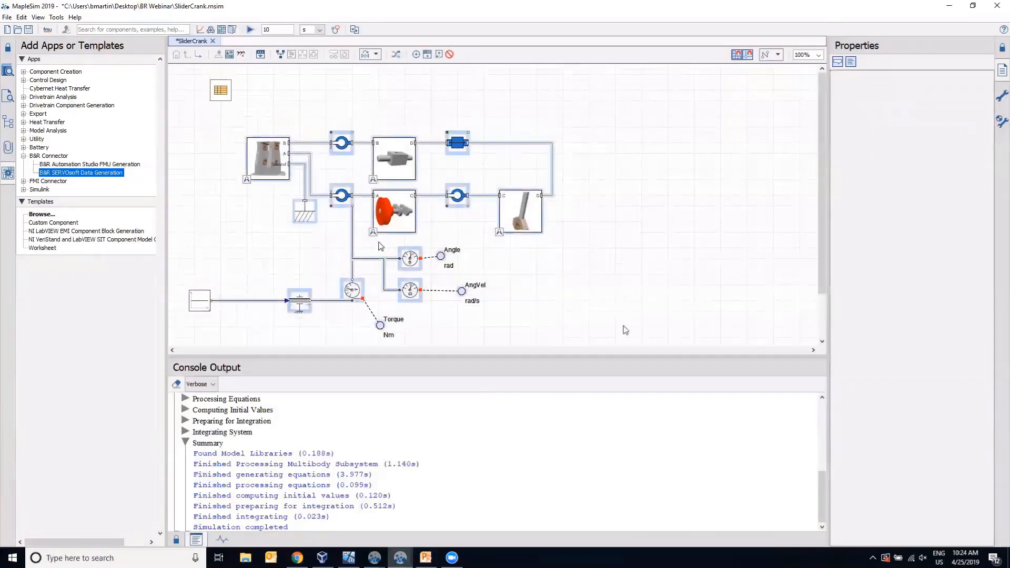
pyautogui.rightClick(394, 207)
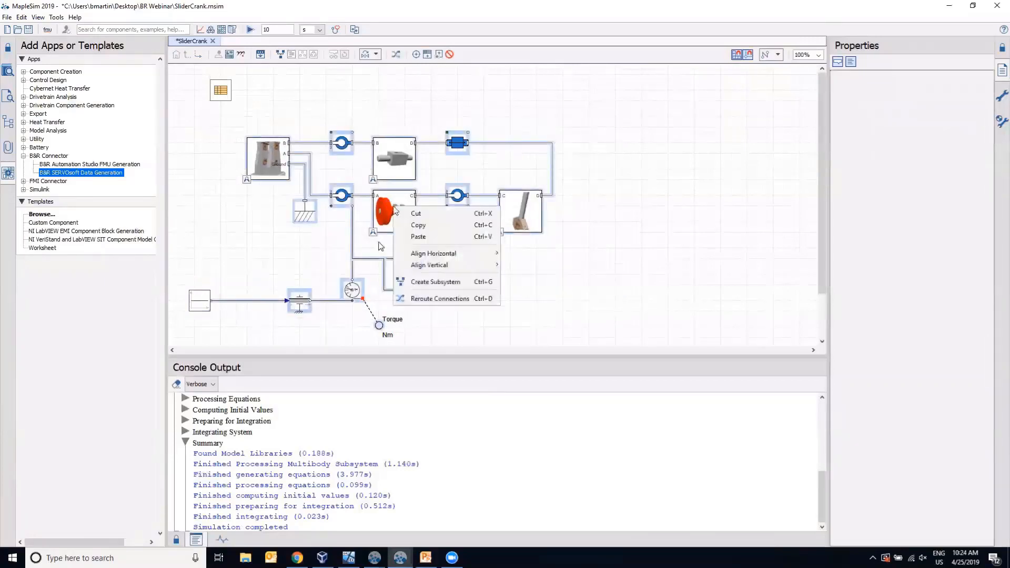
pyautogui.click(426, 282)
pyautogui.write('Sli')
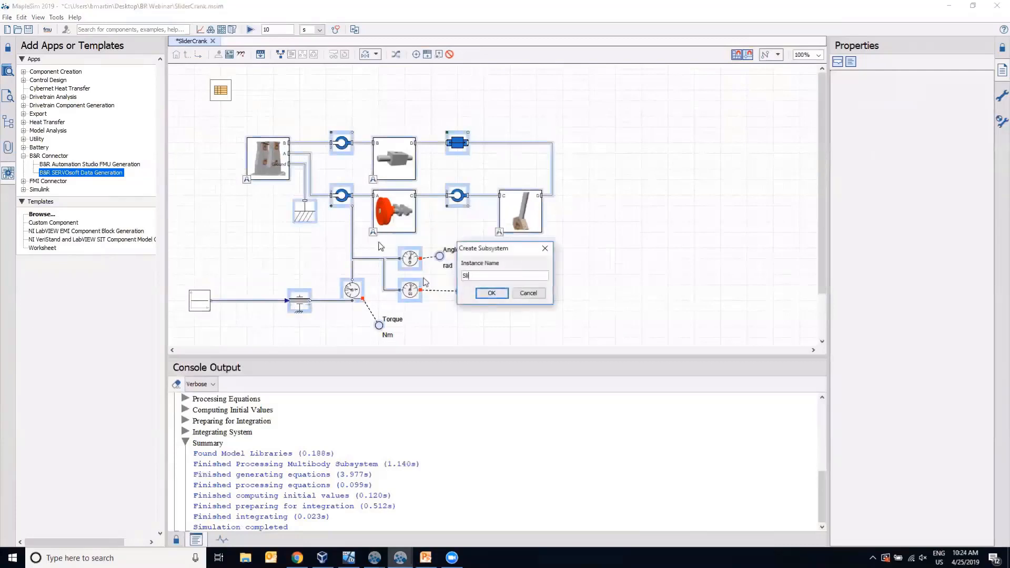
pyautogui.write('derCrank')
pyautogui.press('Return')
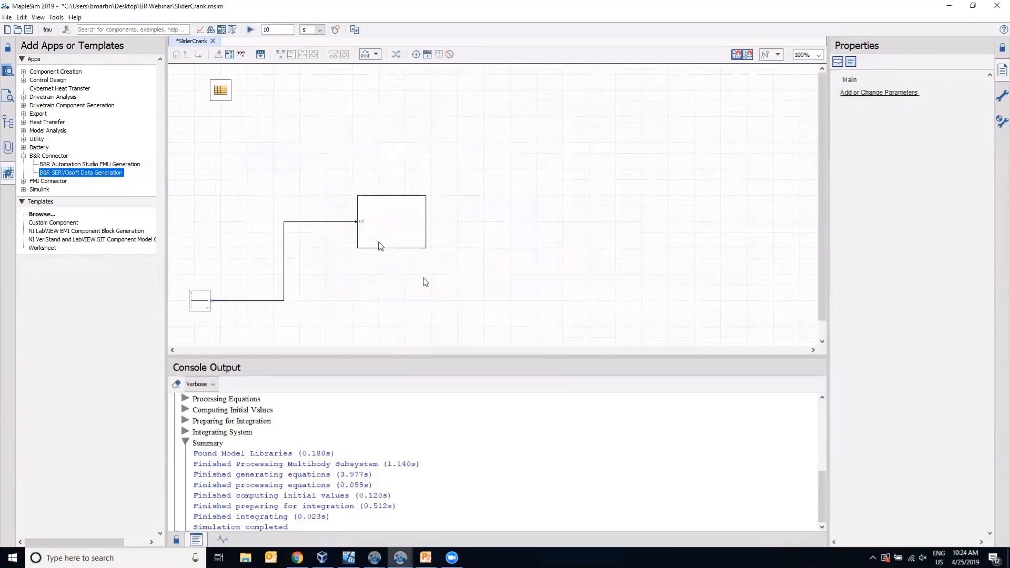
pyautogui.moveTo(199, 300); pyautogui.dragTo(281, 220)
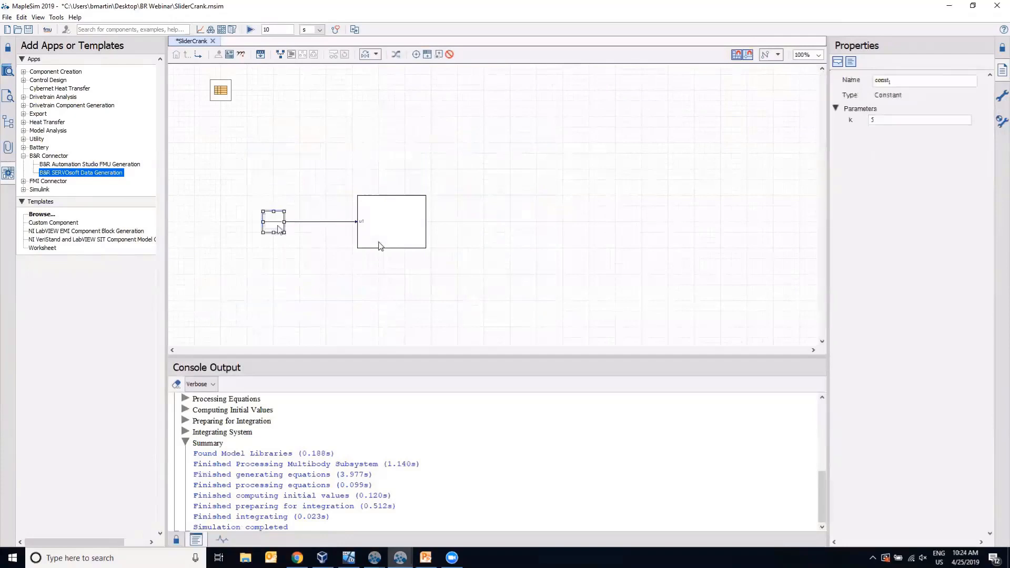
# - Open the SliderCrank subsystem and rename its real input port AngVel_in
pyautogui.doubleClick(379, 215)
pyautogui.scroll(-1, 380, 245)
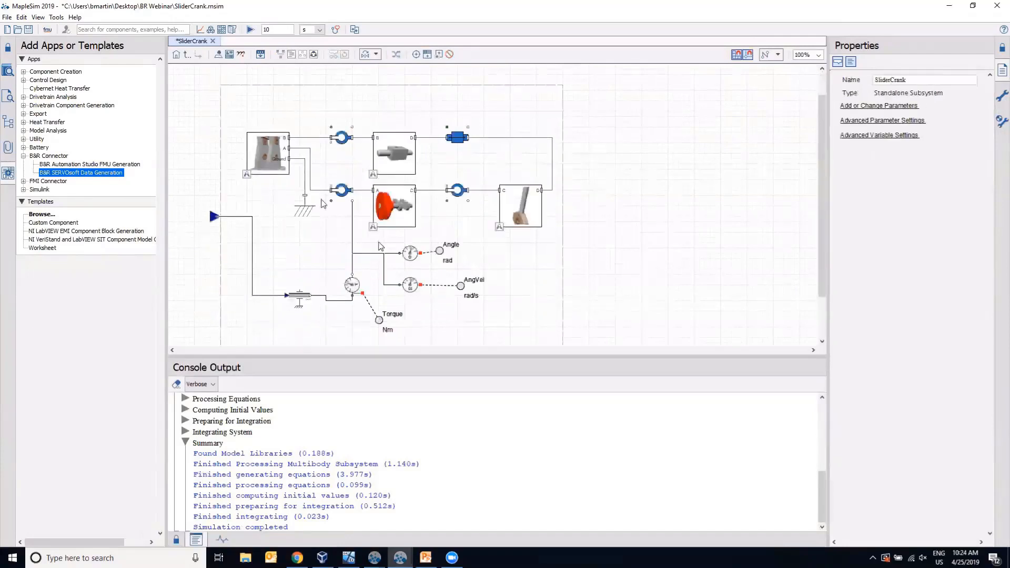
pyautogui.click(214, 216)
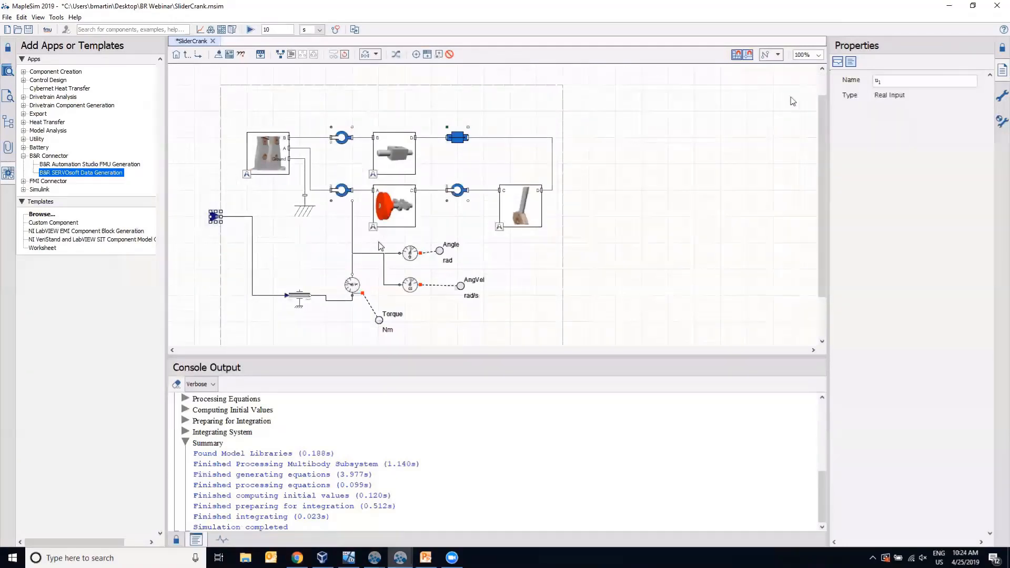
pyautogui.click(897, 84)
pyautogui.write('Angl')
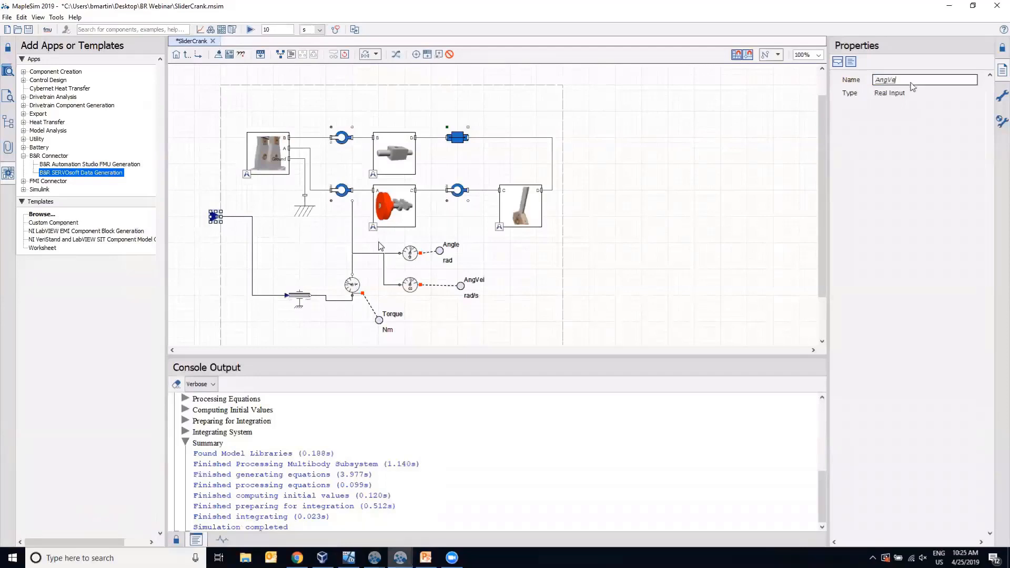
pyautogui.press('Return')
pyautogui.click(544, 272)
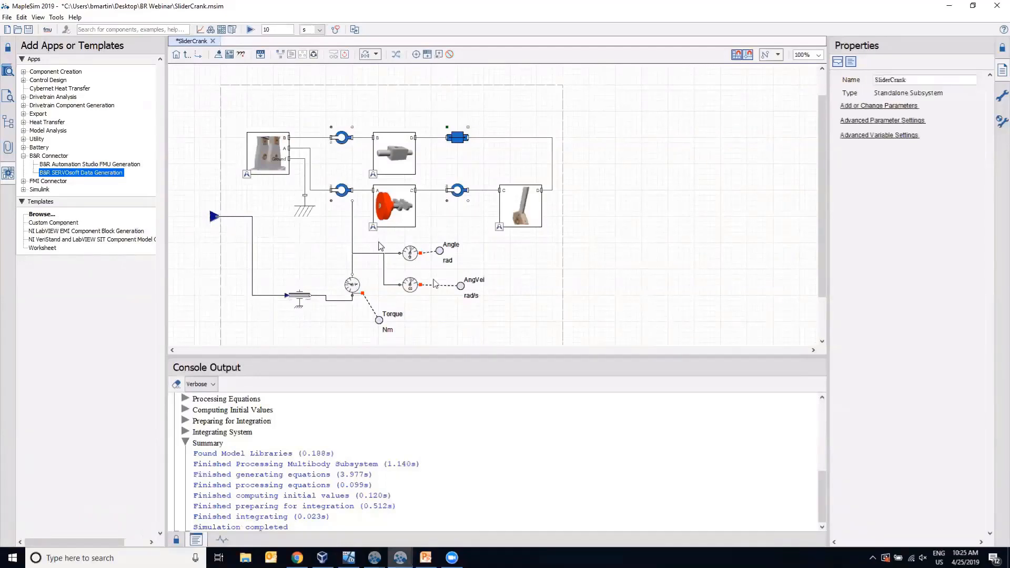
# - Connect the Angle Sensor's output to a new port on the subsystem's right boundary and name it Angle_out
pyautogui.moveTo(420, 253)
pyautogui.mouseDown()
pyautogui.moveTo(573, 250)
pyautogui.moveTo(564, 242)
pyautogui.mouseUp()
pyautogui.doubleClick(897, 81)
pyautogui.write('Angl')
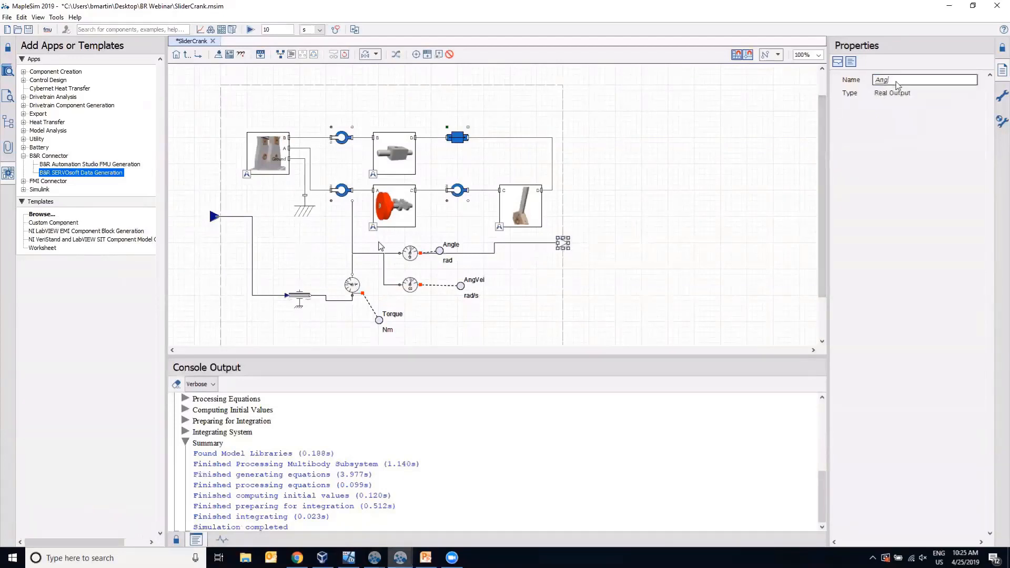
pyautogui.write('e')
pyautogui.press('Return')
pyautogui.click(493, 324)
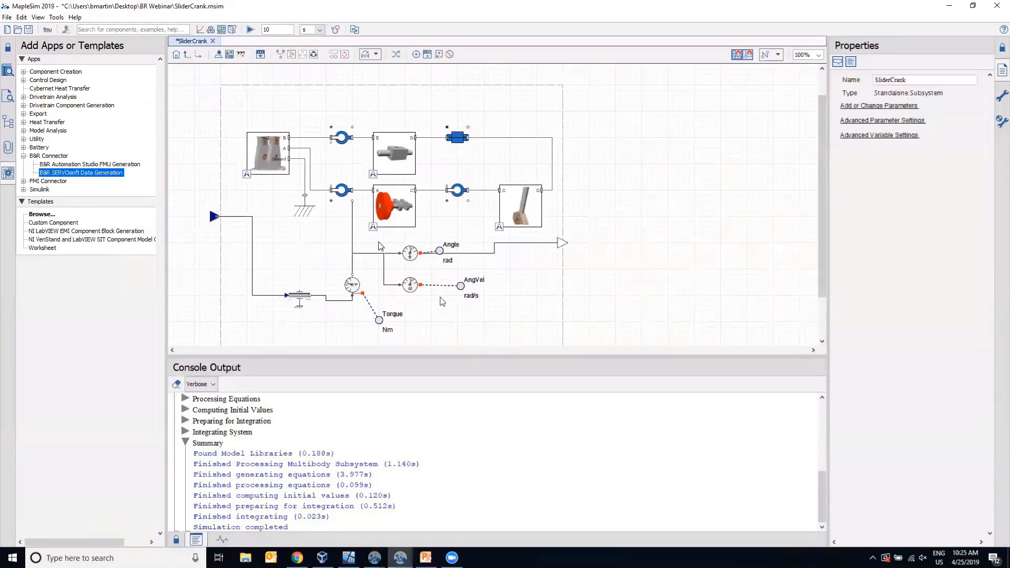
# - Connect the Rotational Speed Sensor's output to a new port on the subsystem's right boundary and name it AngVel_out
pyautogui.moveTo(420, 284); pyautogui.dragTo(563, 296)
pyautogui.click(567, 296)
pyautogui.doubleClick(893, 81)
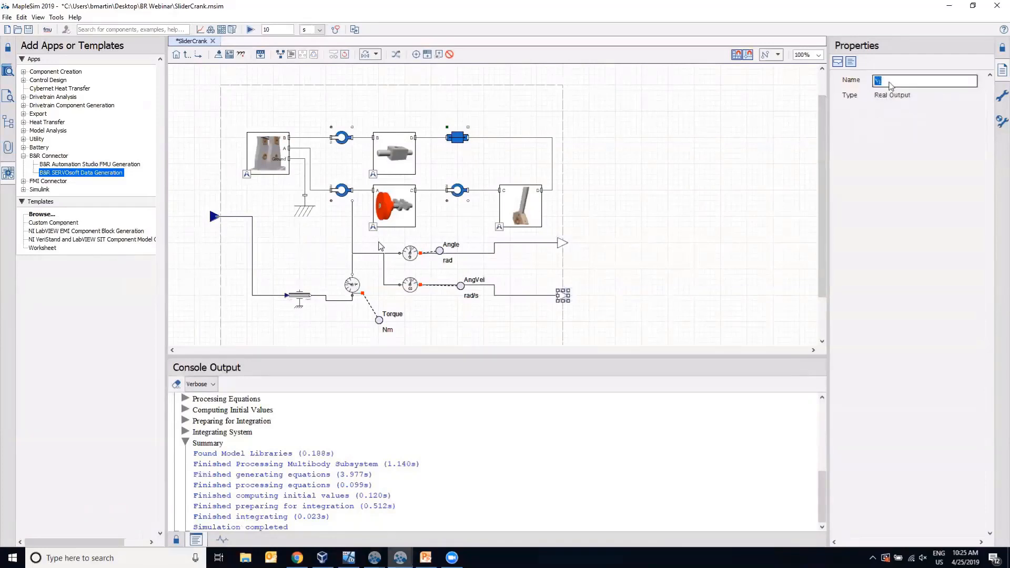
pyautogui.write('AngVel_out')
pyautogui.press('Return')
pyautogui.click(651, 215)
pyautogui.scroll(-2, 652, 216)
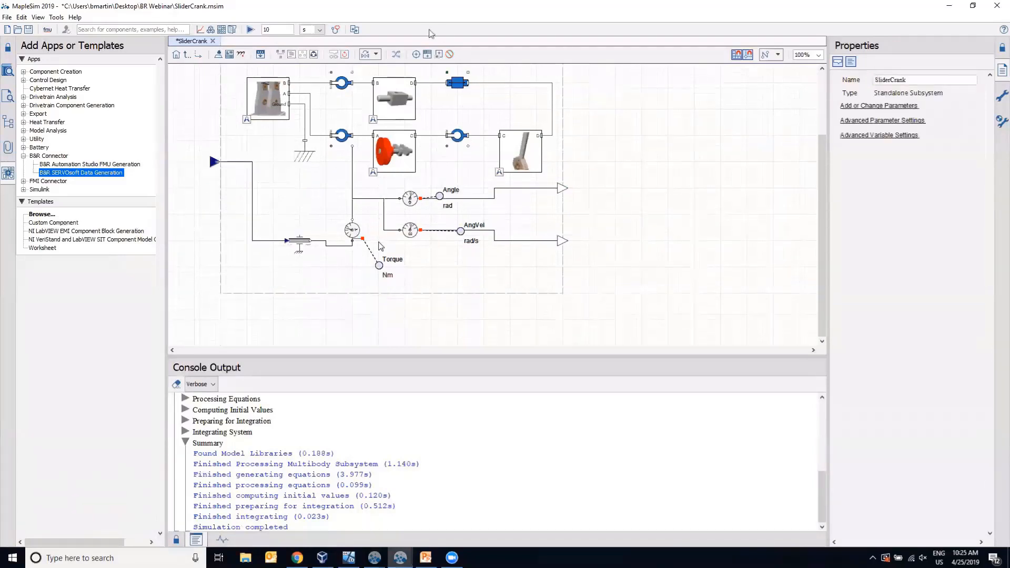
pyautogui.click(416, 54)
pyautogui.click(362, 239)
pyautogui.press('Escape')
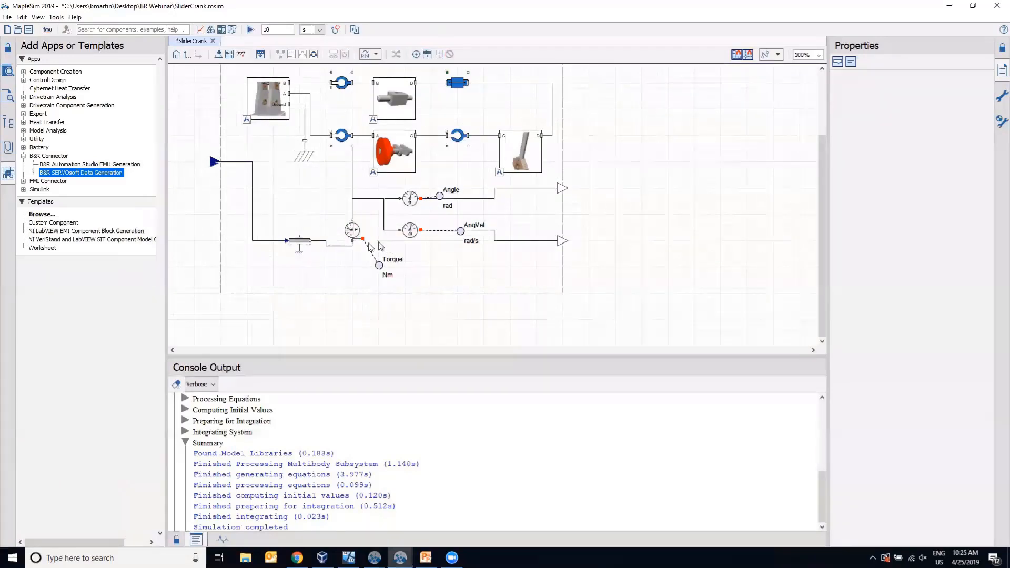
# - Connect the Torque Sensor's output to a new lower-boundary port named torque_out, and return to the top-level model
pyautogui.click(363, 239)
pyautogui.click(405, 294)
pyautogui.click(916, 84)
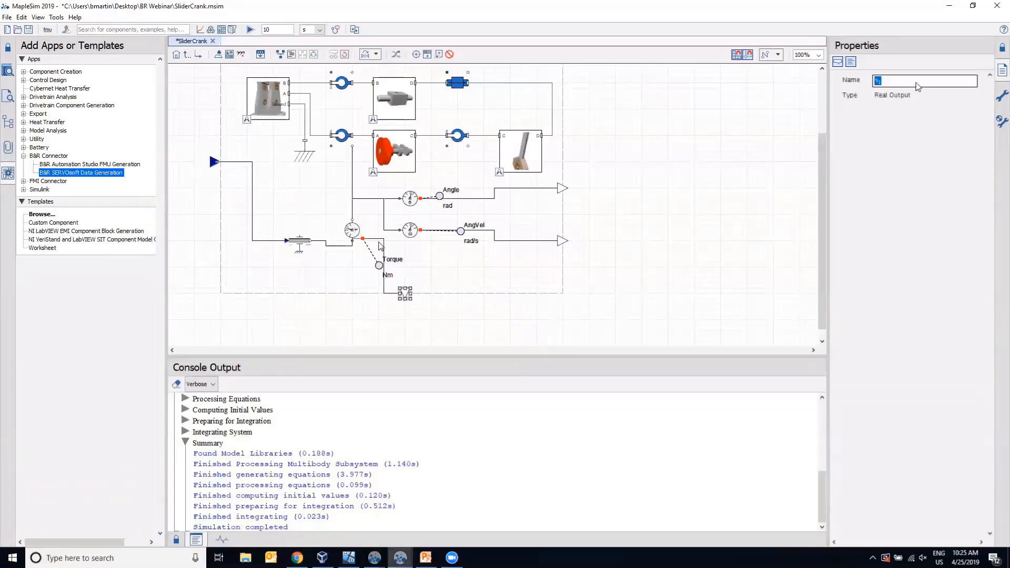
pyautogui.write('T')
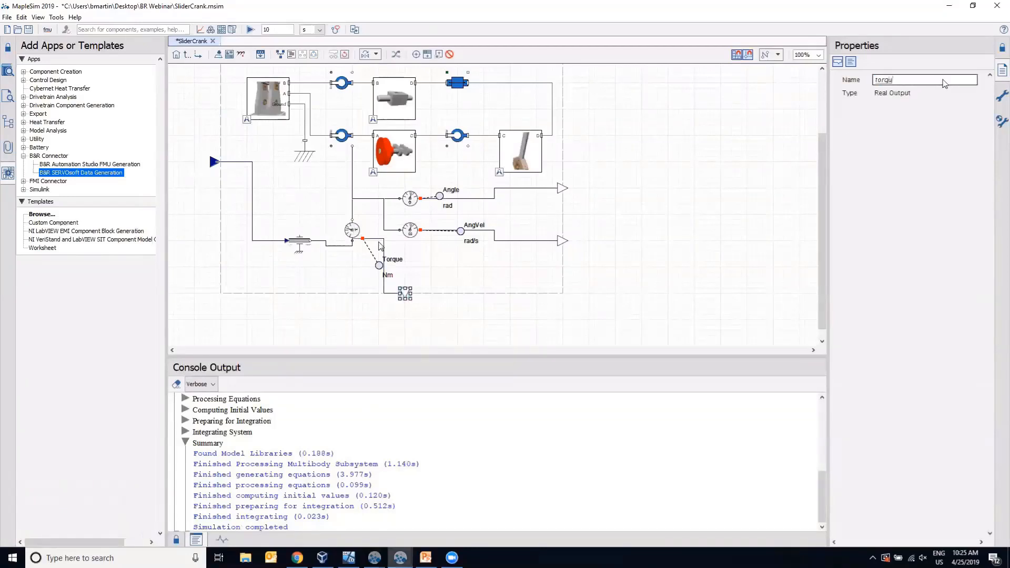
pyautogui.press('Return')
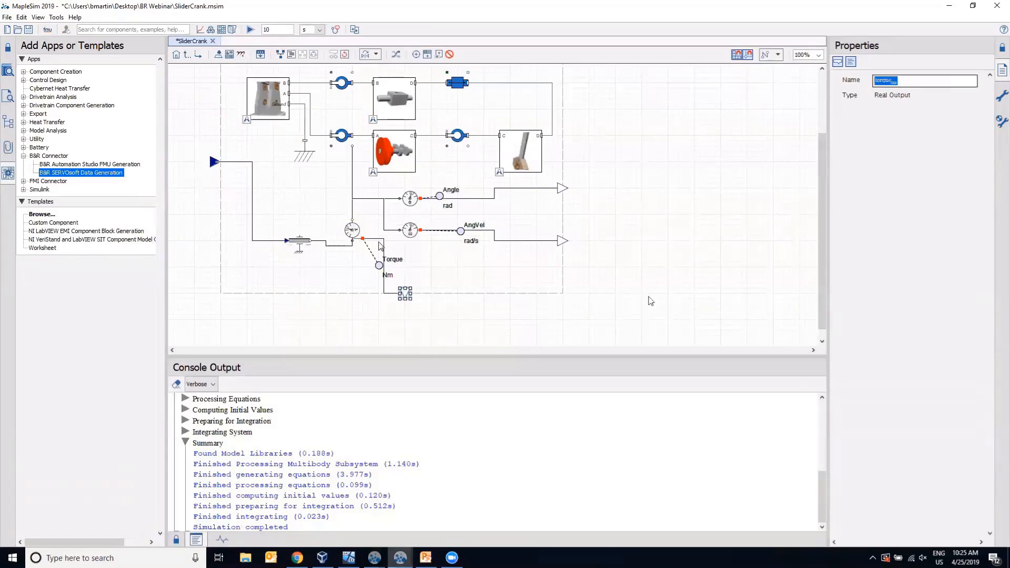
pyautogui.click(654, 256)
pyautogui.click(178, 56)
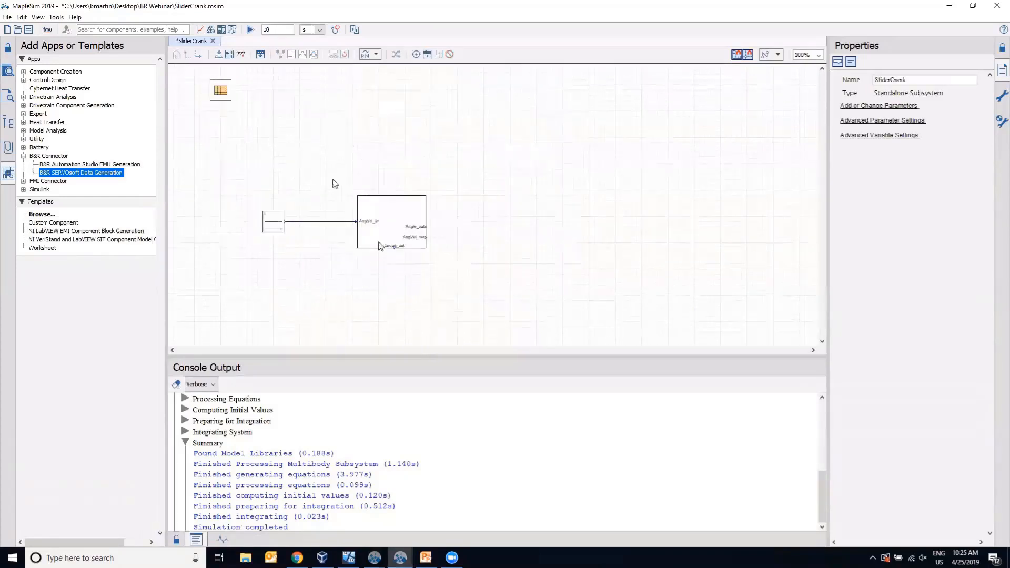
# - Open the B&R Automation Studio FMU Generation app and load the SliderCrank subsystem into it
pyautogui.click(85, 164)
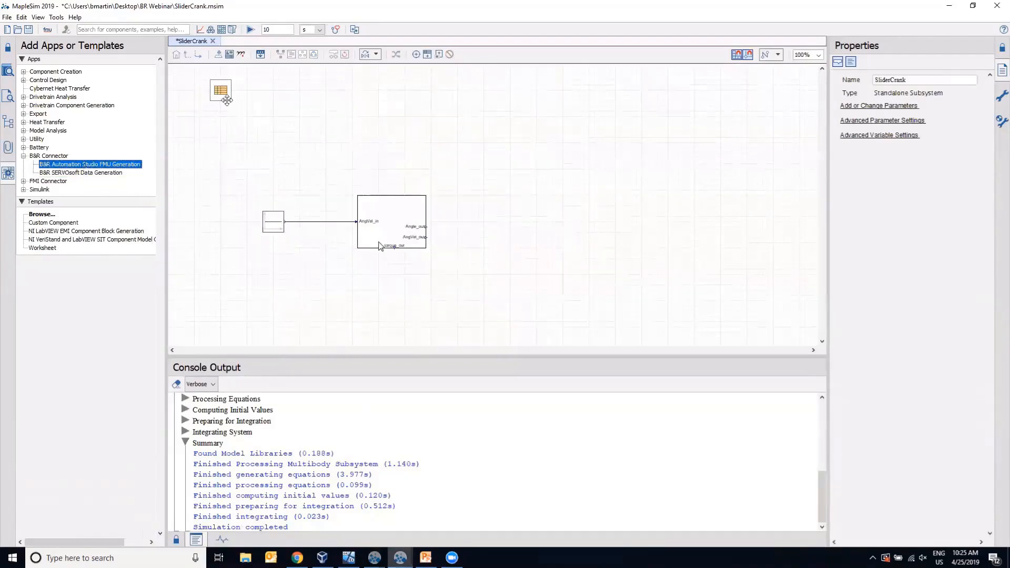
pyautogui.doubleClick(102, 167)
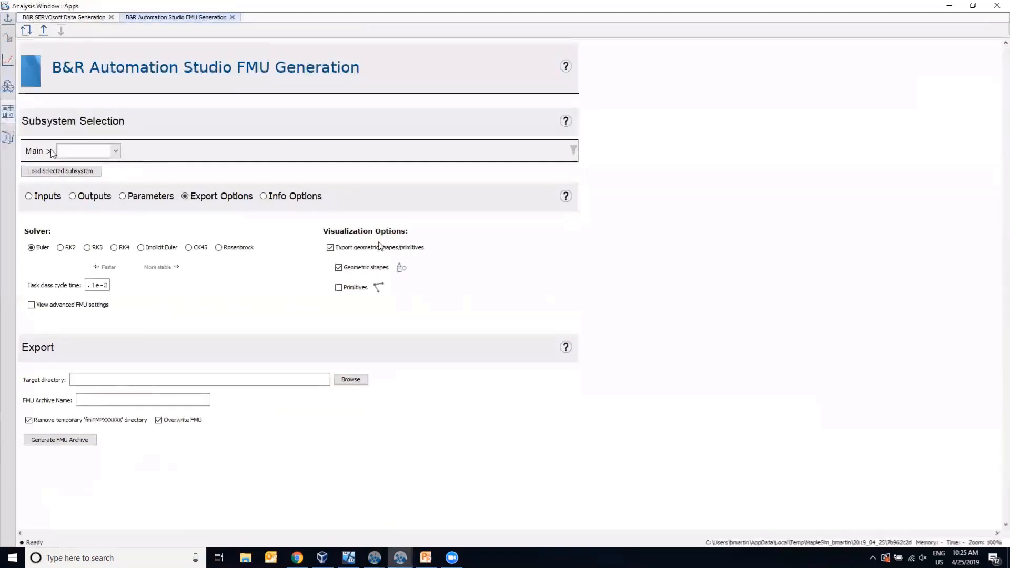
pyautogui.click(574, 151)
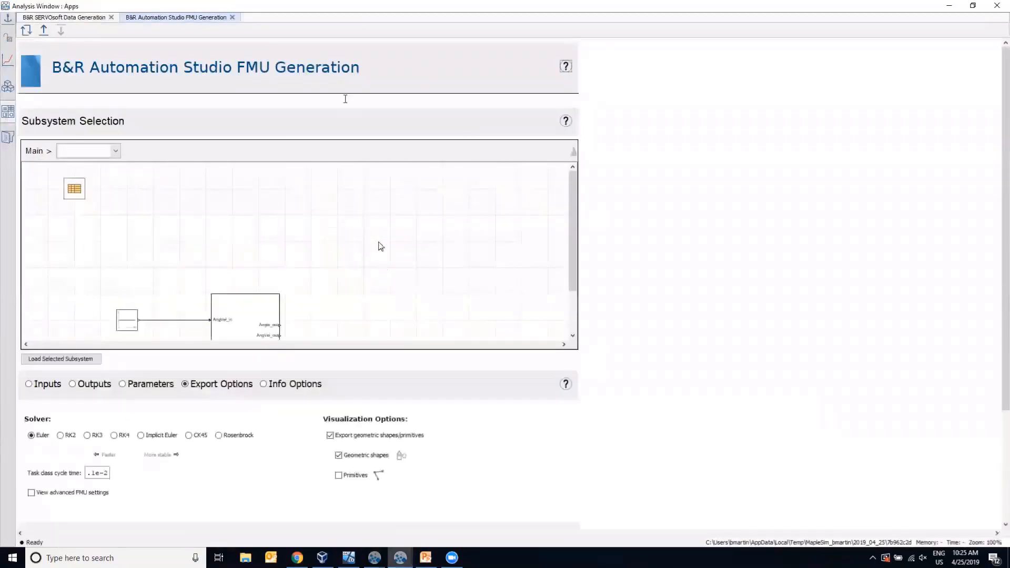
pyautogui.scroll(-1, 300, 262)
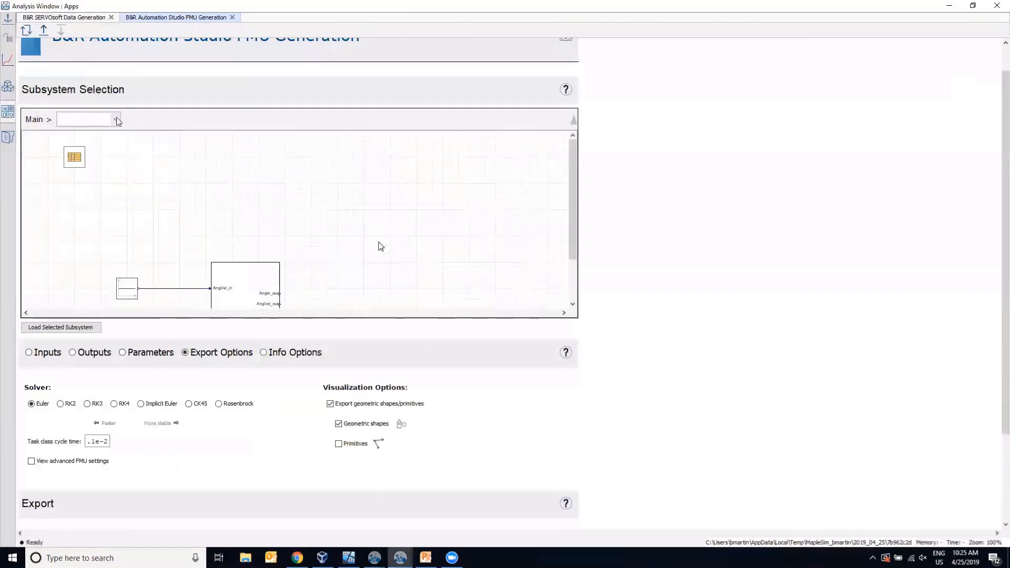
pyautogui.click(116, 121)
pyautogui.click(74, 131)
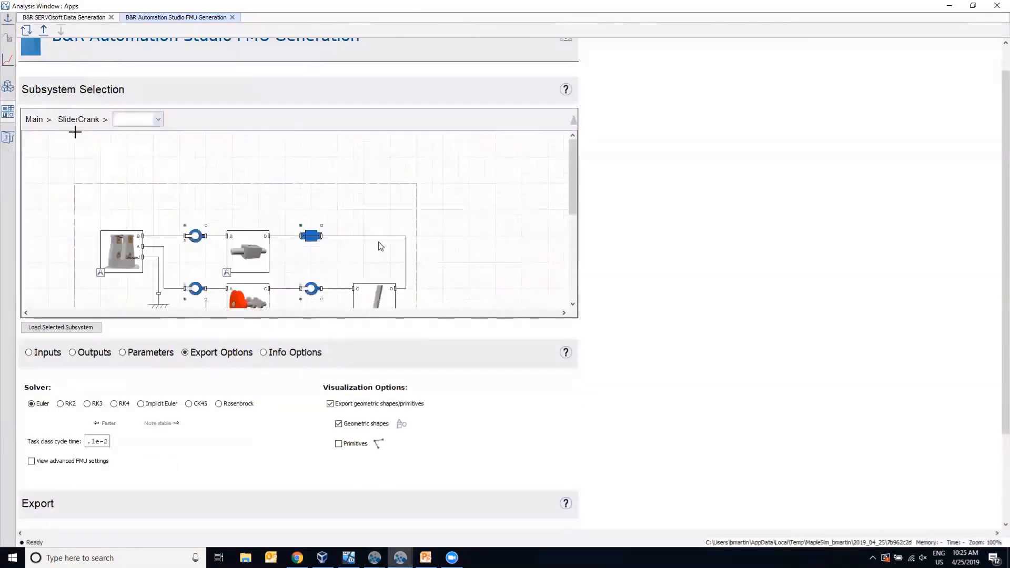
pyautogui.moveTo(575, 170); pyautogui.dragTo(584, 221)
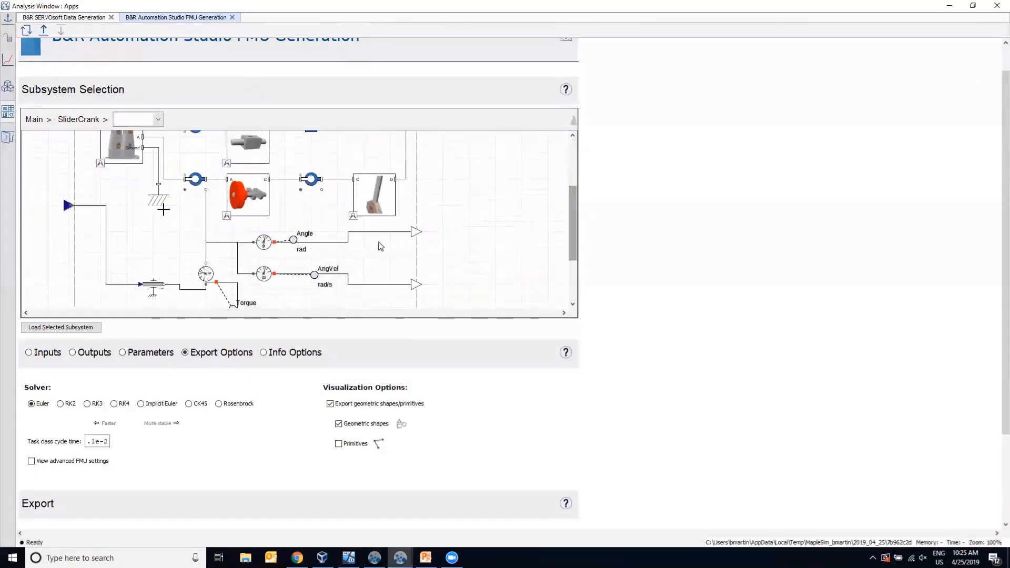
pyautogui.click(55, 334)
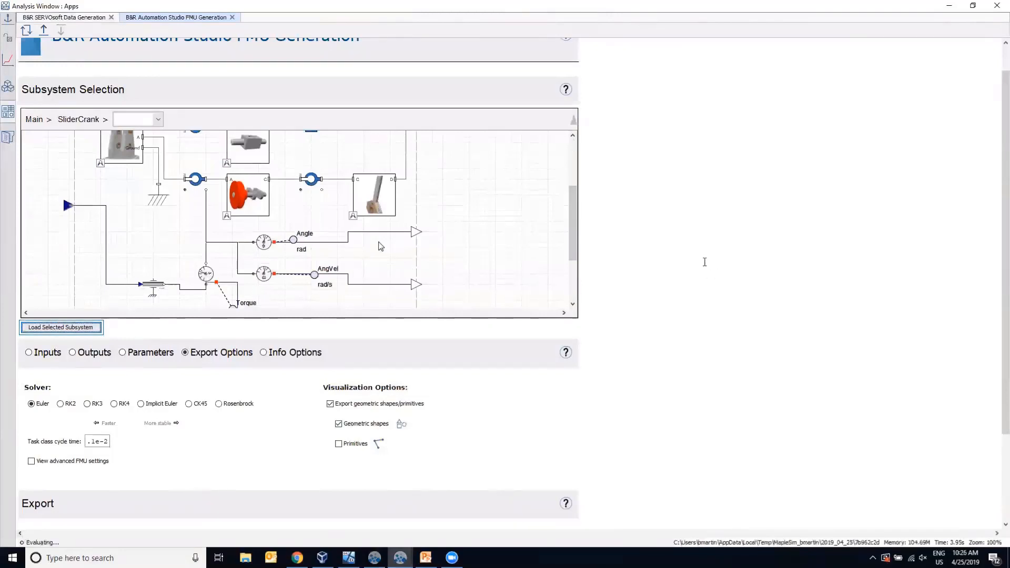
# - Check the subsystem's input and output lists for the FMU, and make the parameter K_d tunable
pyautogui.scroll(-3, 720, 337)
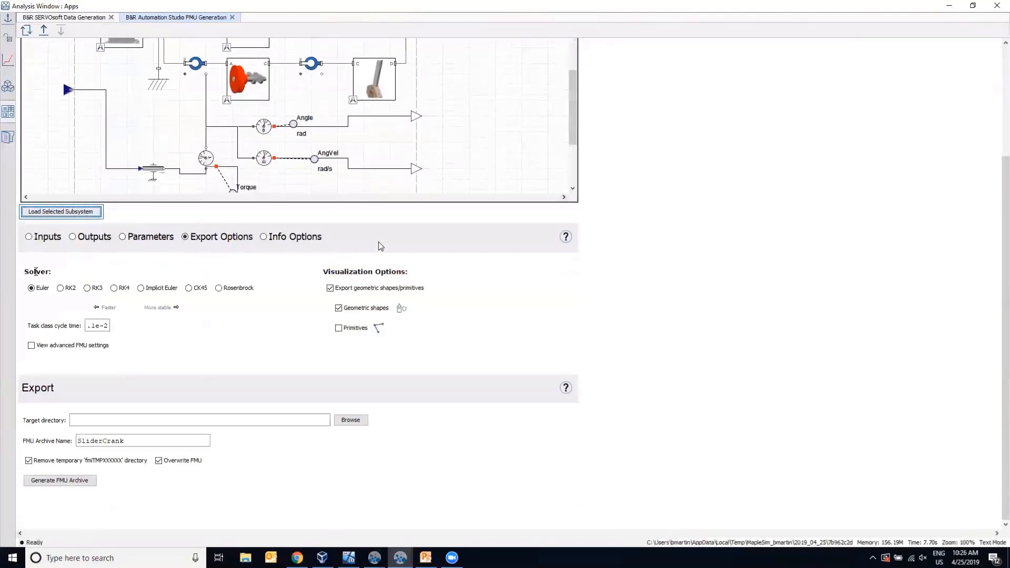
pyautogui.click(30, 238)
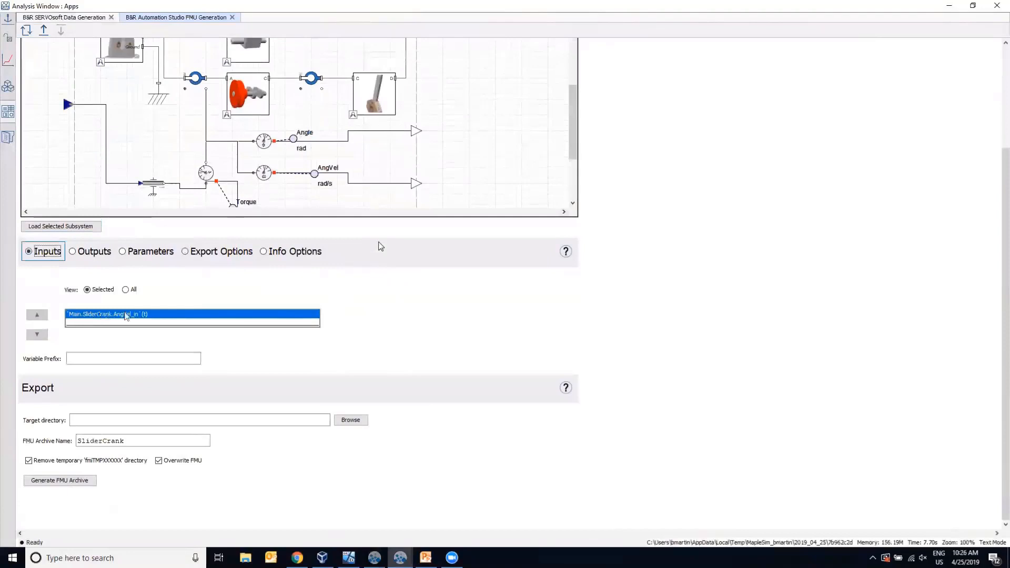
pyautogui.click(74, 253)
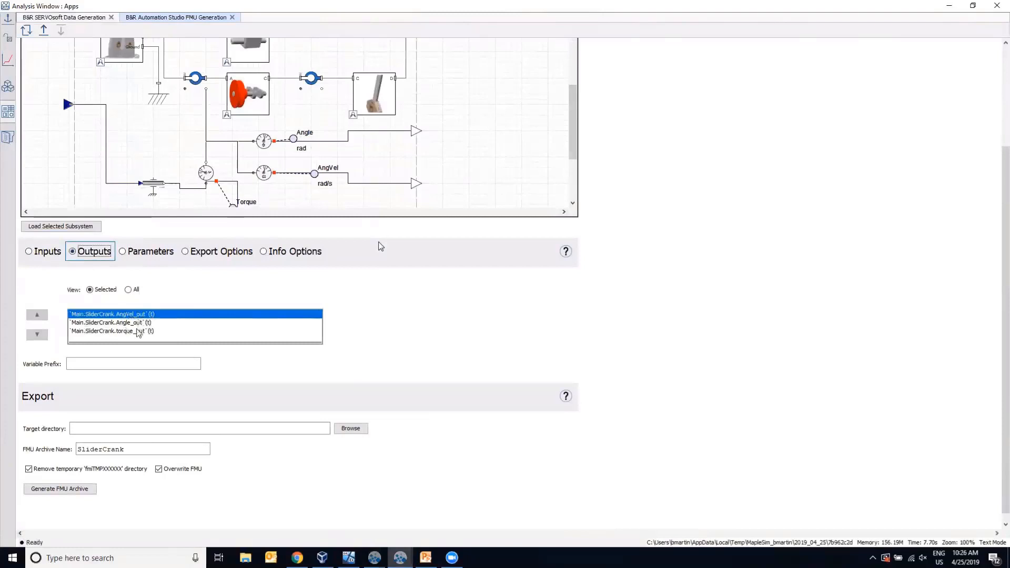
pyautogui.click(123, 252)
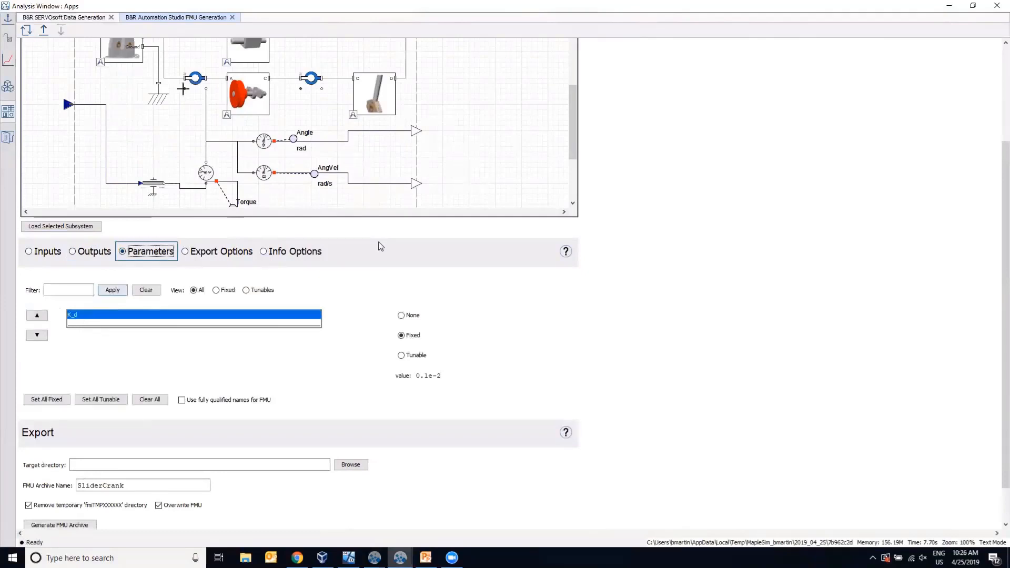
pyautogui.scroll(1, 278, 95)
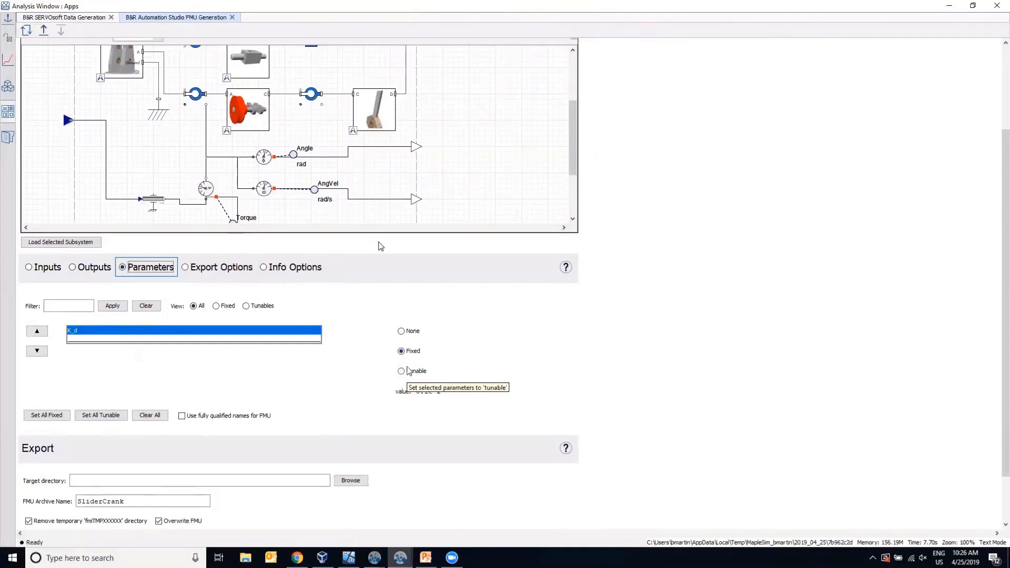
pyautogui.click(402, 372)
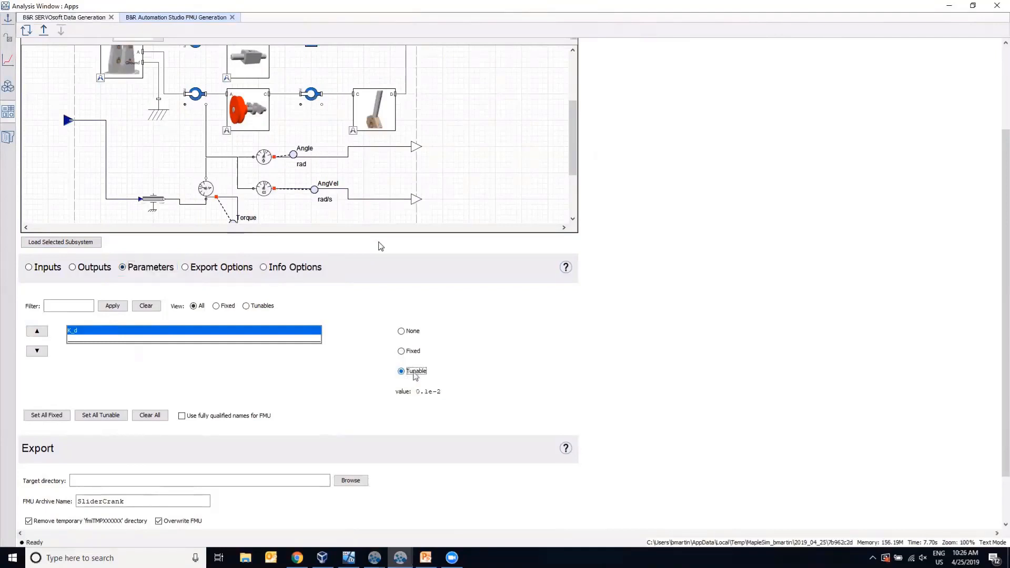
# - Review the FMU export options for solver and visualization, including the advanced FMU settings
pyautogui.click(200, 269)
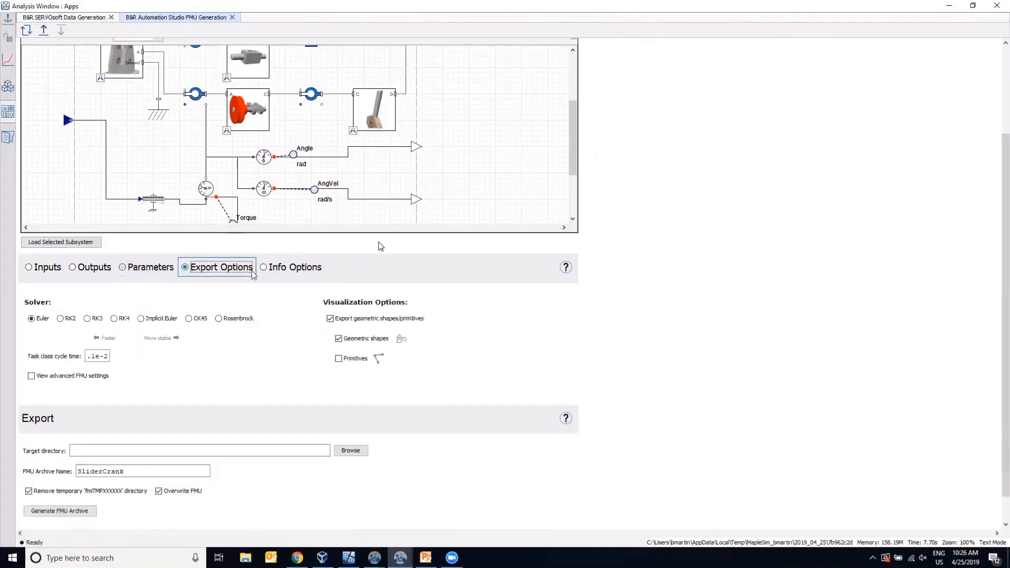
pyautogui.scroll(-1, 760, 256)
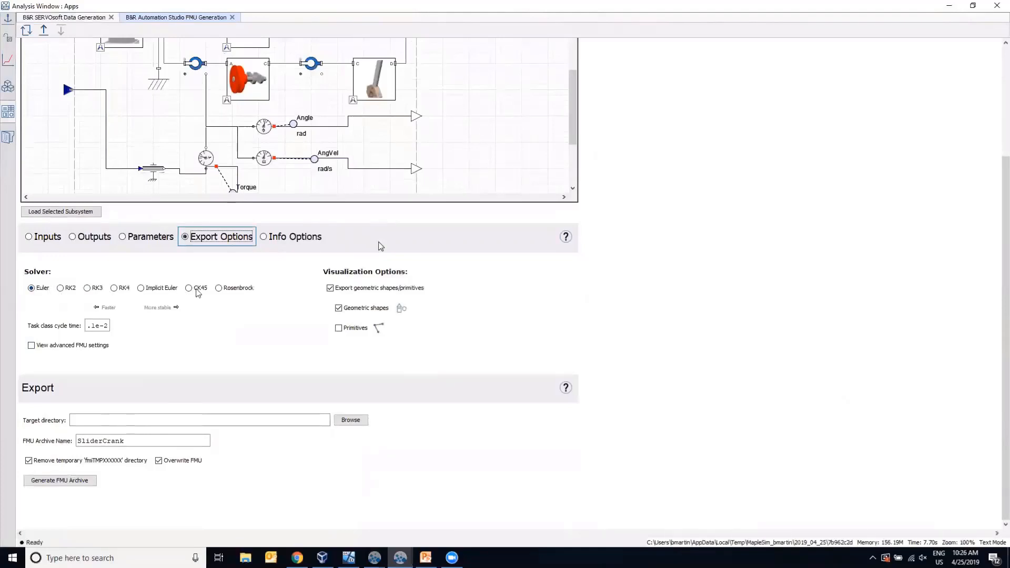
pyautogui.click(31, 346)
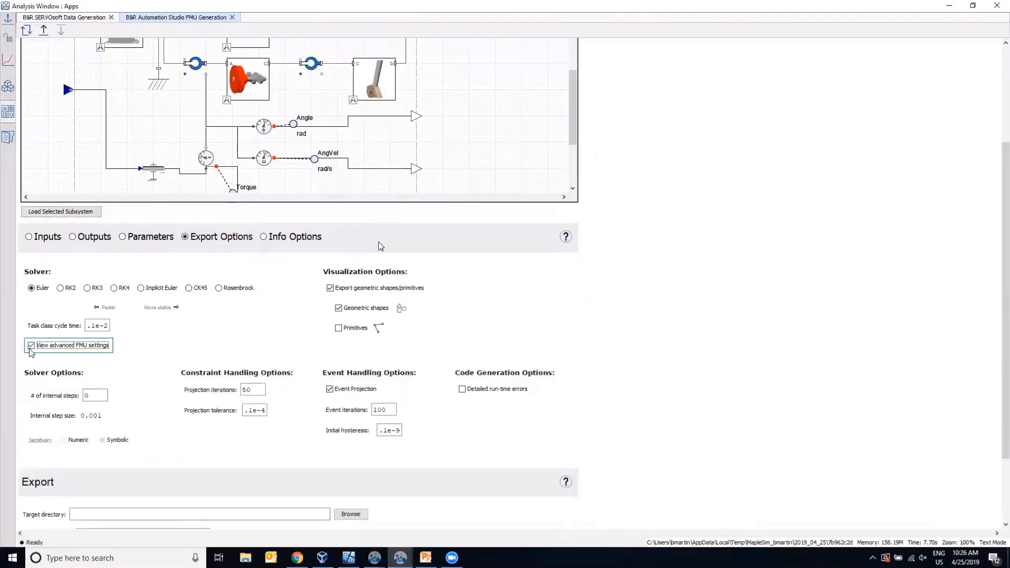
pyautogui.scroll(-1, 381, 246)
pyautogui.scroll(-1, 381, 246)
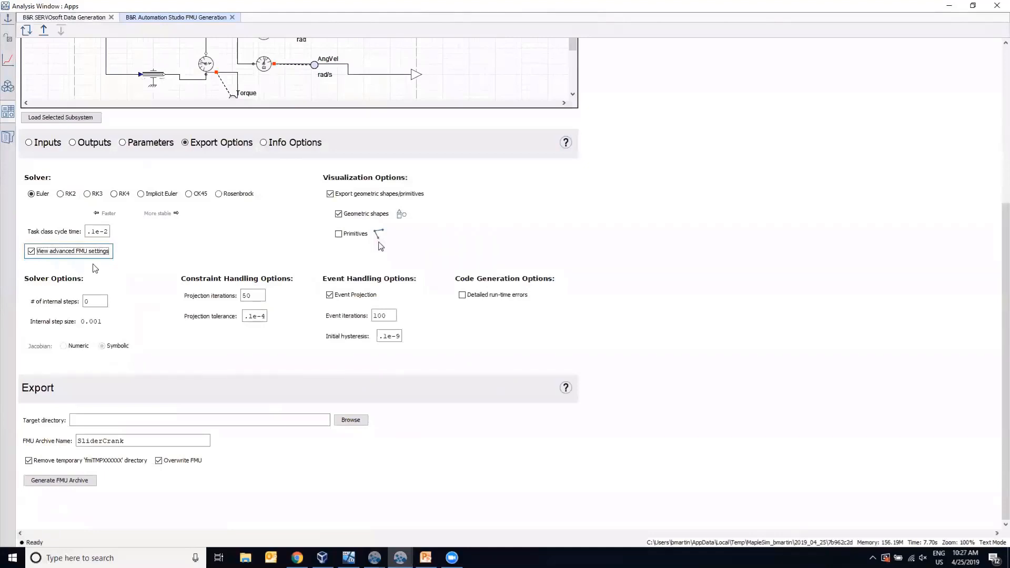
pyautogui.click(31, 251)
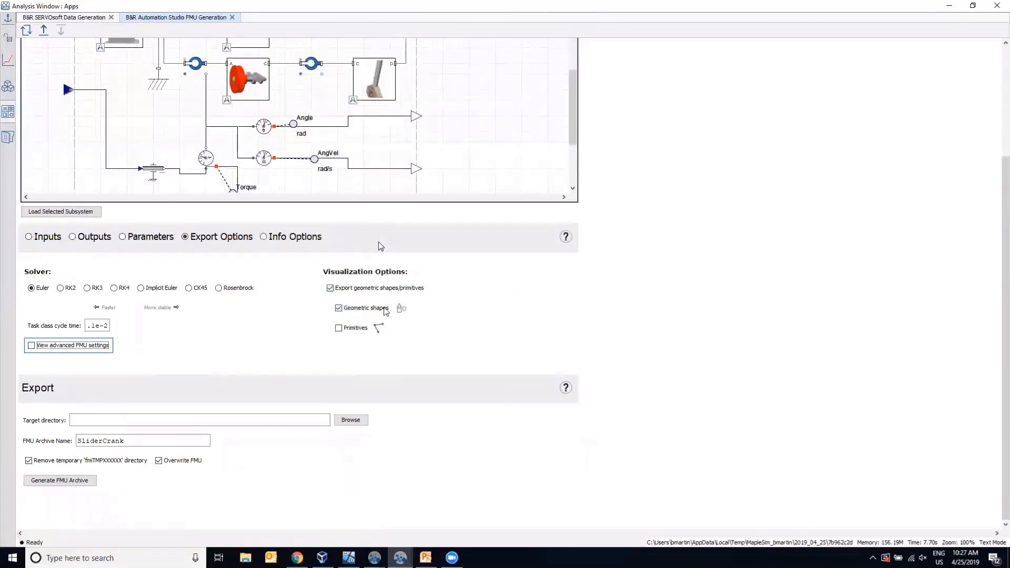
# - Set the target directory to the Desktop, name the FMU archive SC, and generate it
pyautogui.click(348, 420)
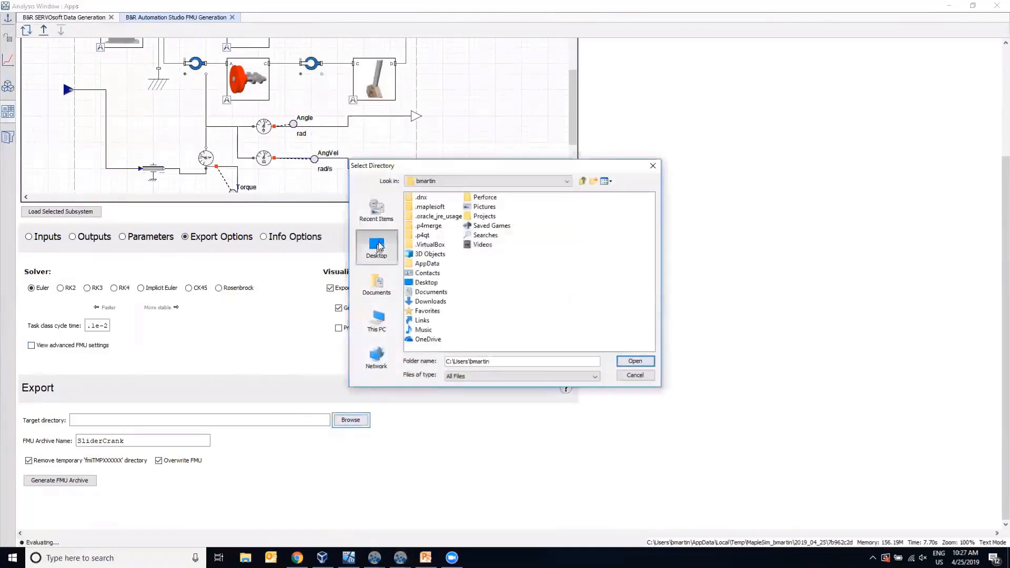
pyautogui.click(378, 247)
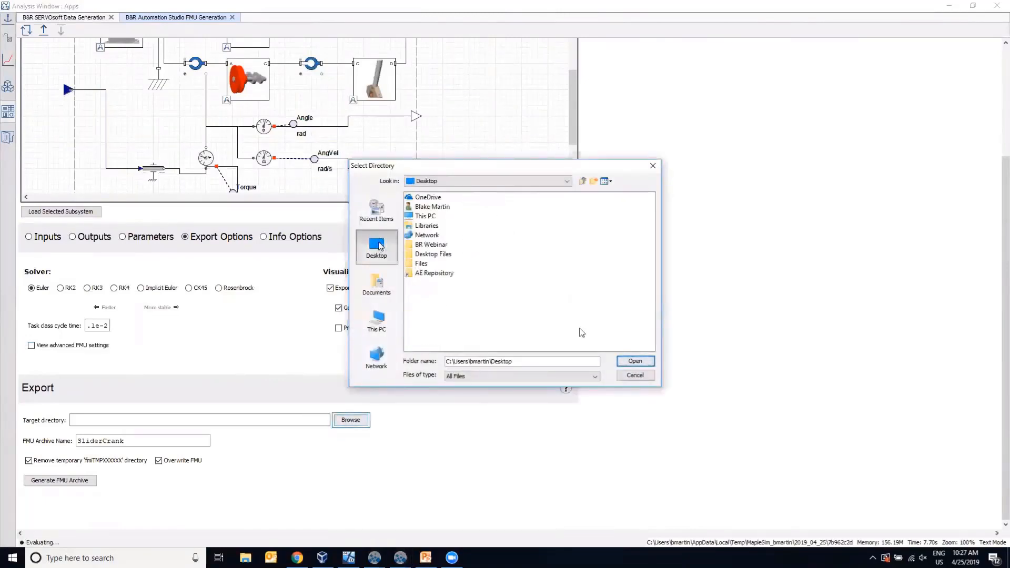
pyautogui.click(635, 361)
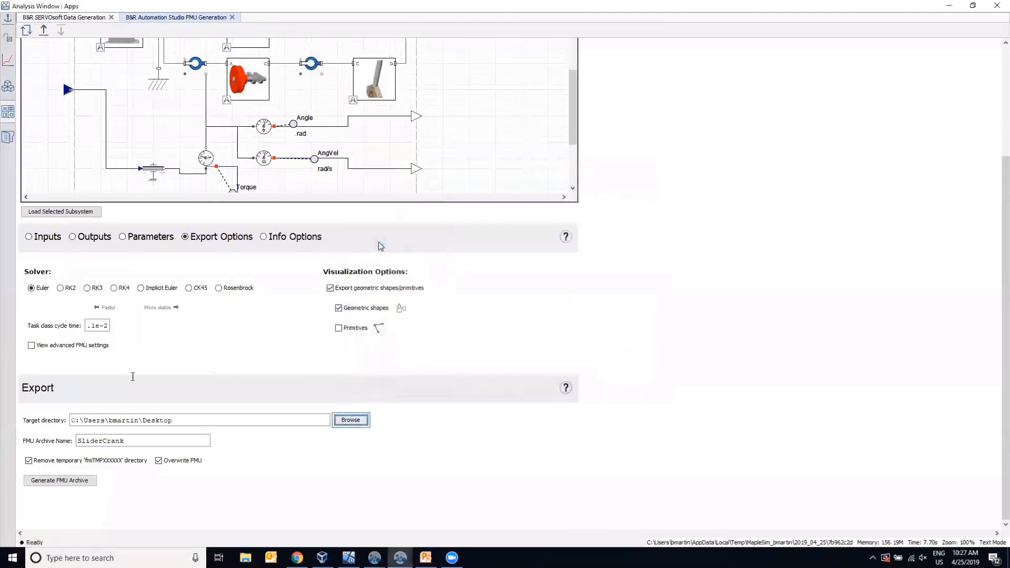
pyautogui.moveTo(144, 441); pyautogui.dragTo(64, 440)
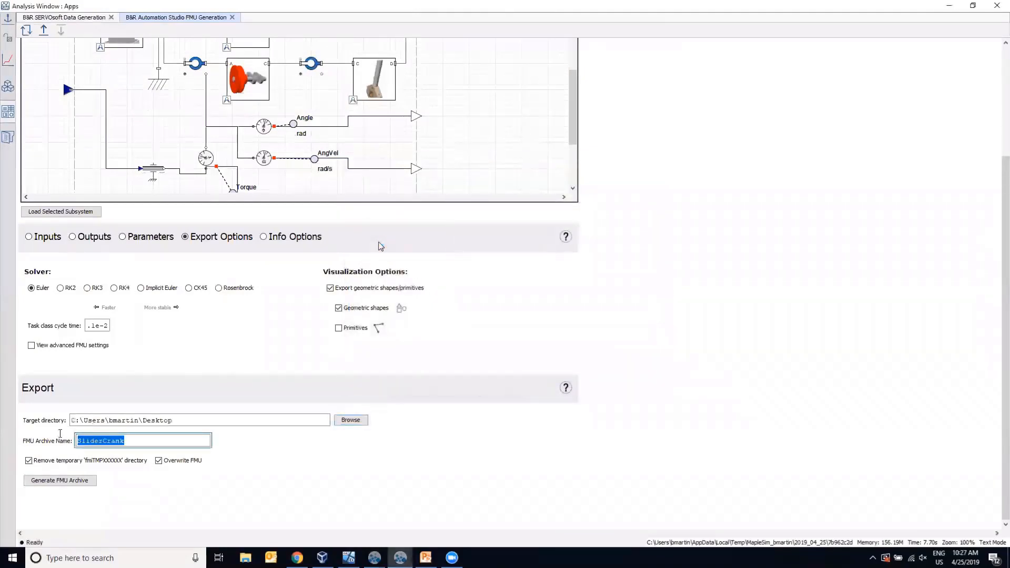
pyautogui.write('SC')
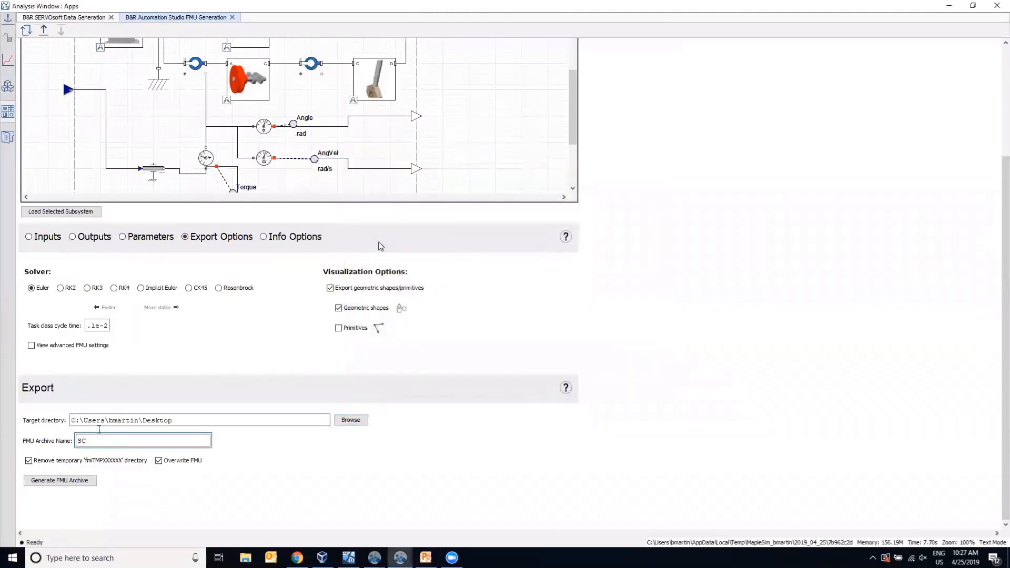
pyautogui.click(68, 481)
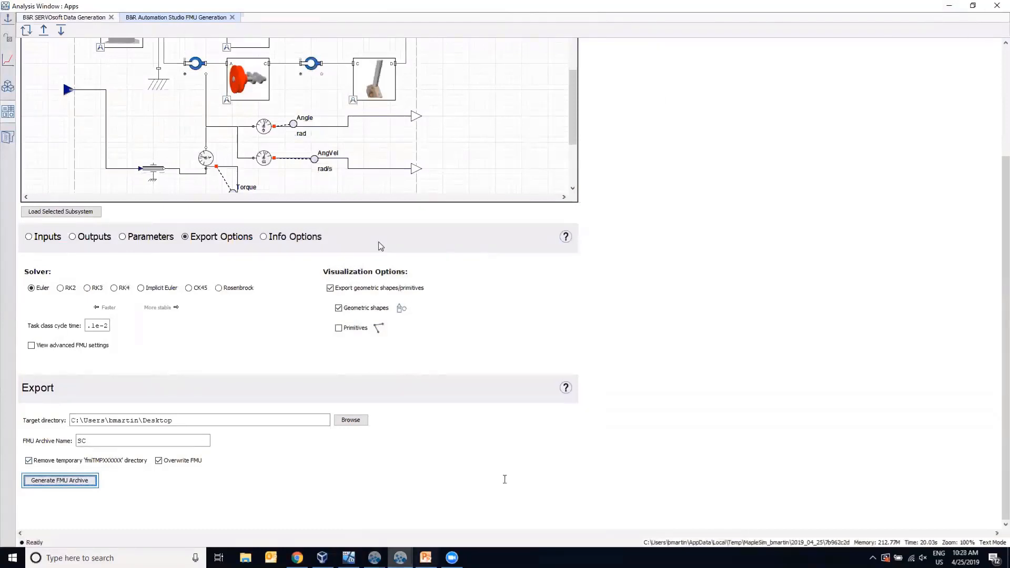
# - Switch to the Windows10_Automation virtual machine and copy SC.fmu from the host desktop into its C:\temp folder
pyautogui.click(950, 6)
pyautogui.click(950, 6)
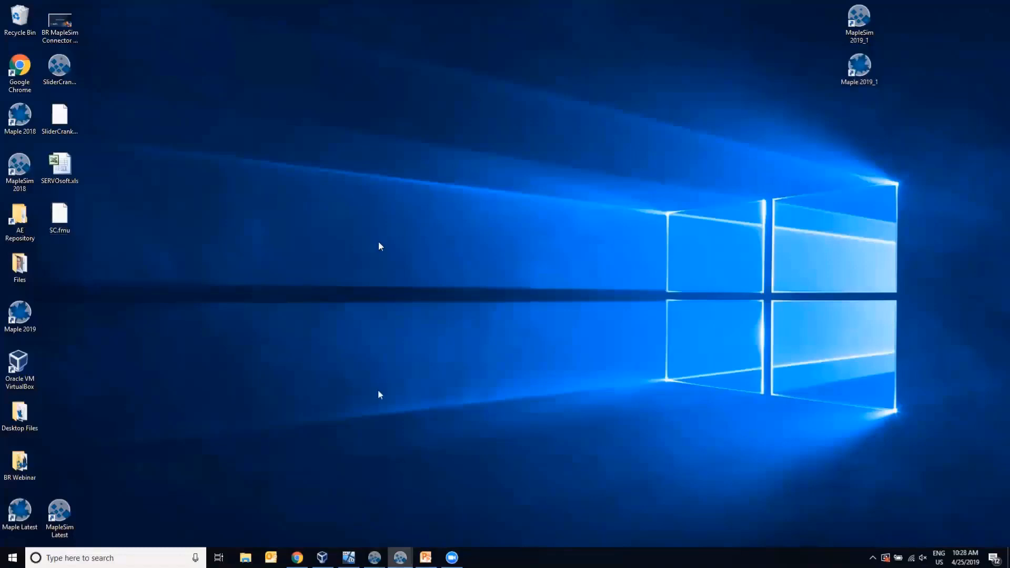
pyautogui.click(349, 559)
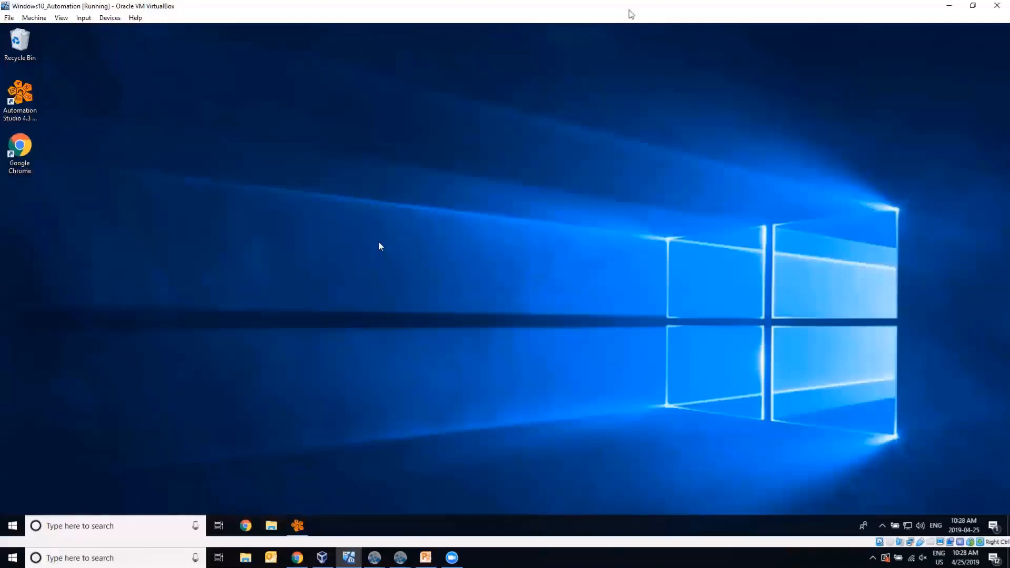
pyautogui.moveTo(634, 6); pyautogui.dragTo(630, 43)
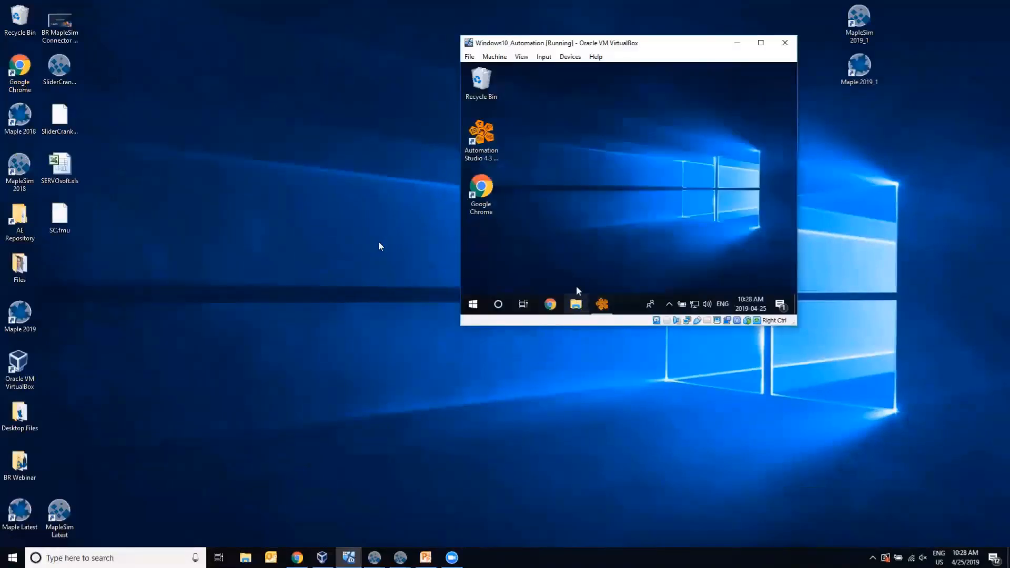
pyautogui.click(576, 300)
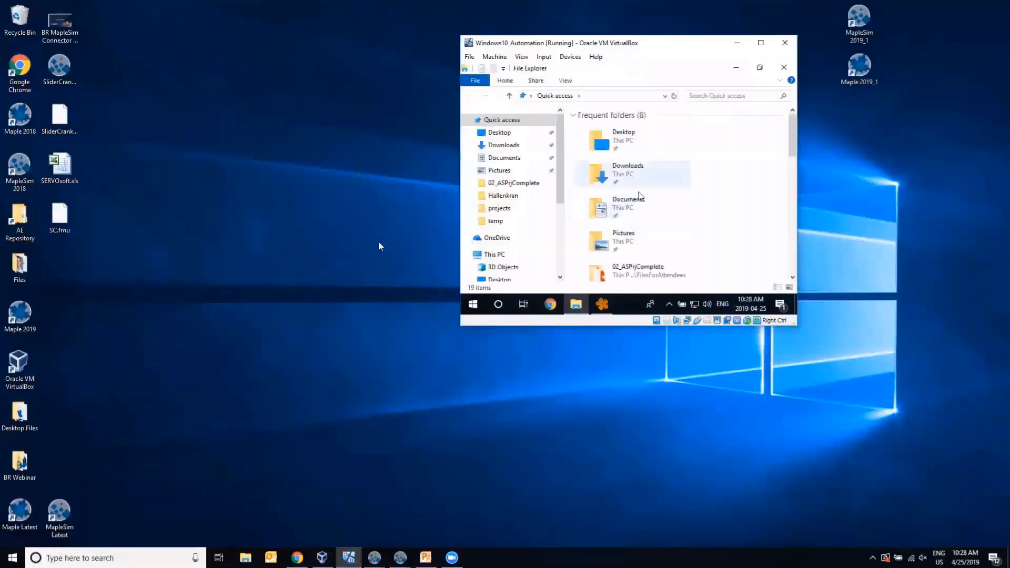
pyautogui.click(495, 221)
pyautogui.moveTo(60, 221); pyautogui.dragTo(644, 221)
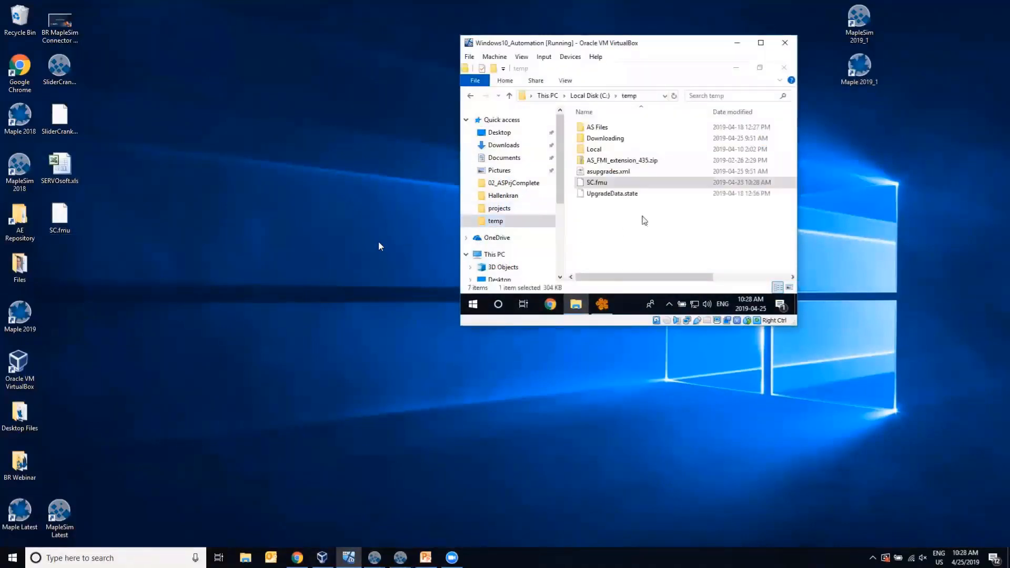
# - Maximize the virtual machine window and switch it to full-screen mode
pyautogui.click(761, 43)
pyautogui.hotkey('ctrl', 'f')
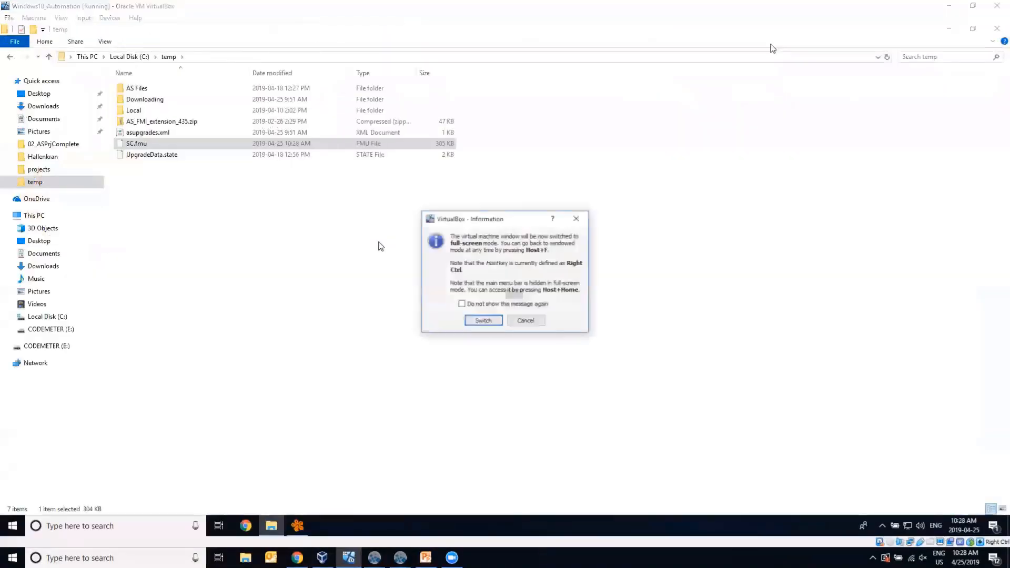
pyautogui.press('Return')
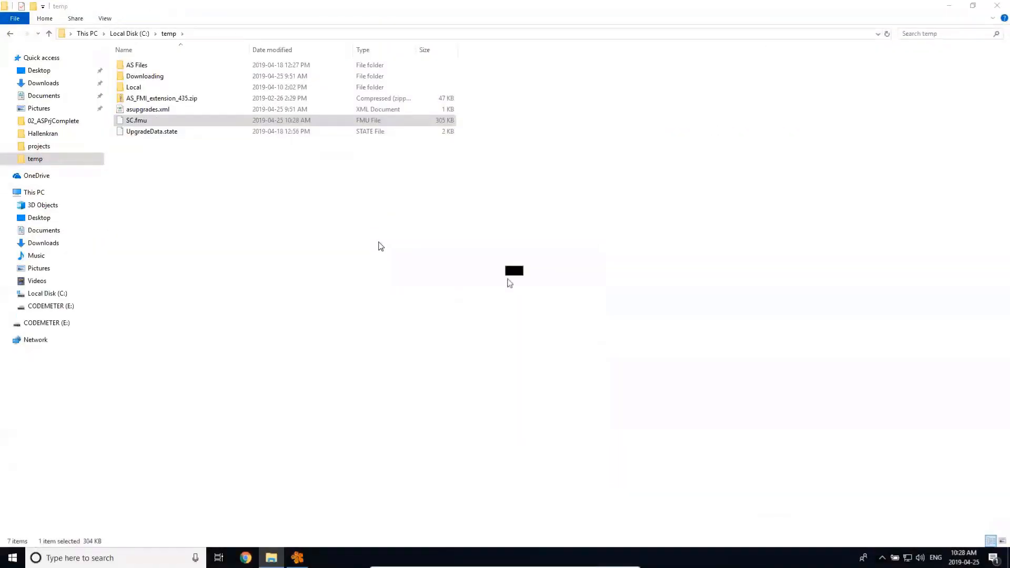
# - Switch to Automation Studio and start a new project named SC in C:\projects with the manually defined hardware configuration Config1
pyautogui.click(296, 558)
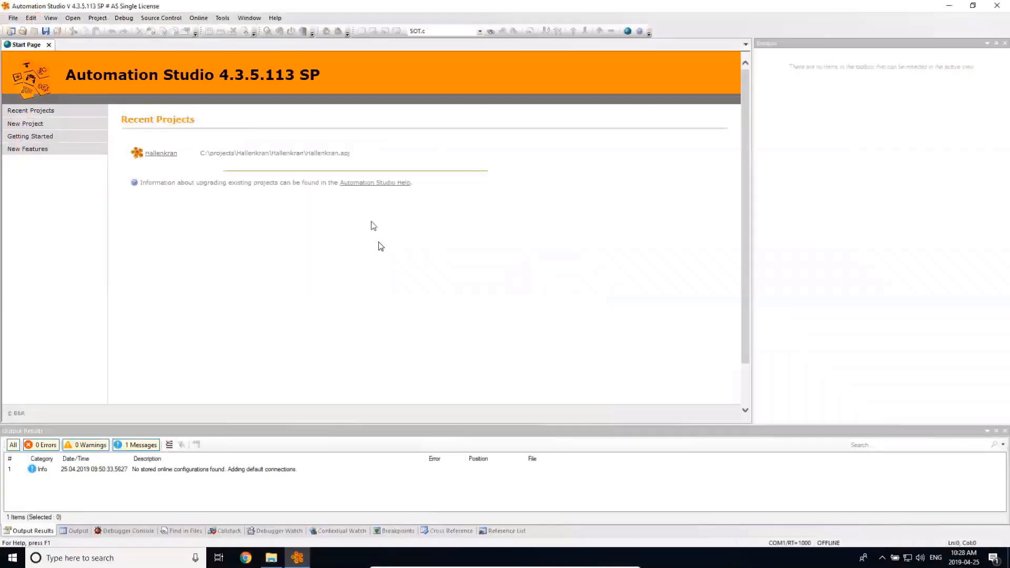
pyautogui.click(12, 18)
pyautogui.click(24, 29)
pyautogui.write('SC')
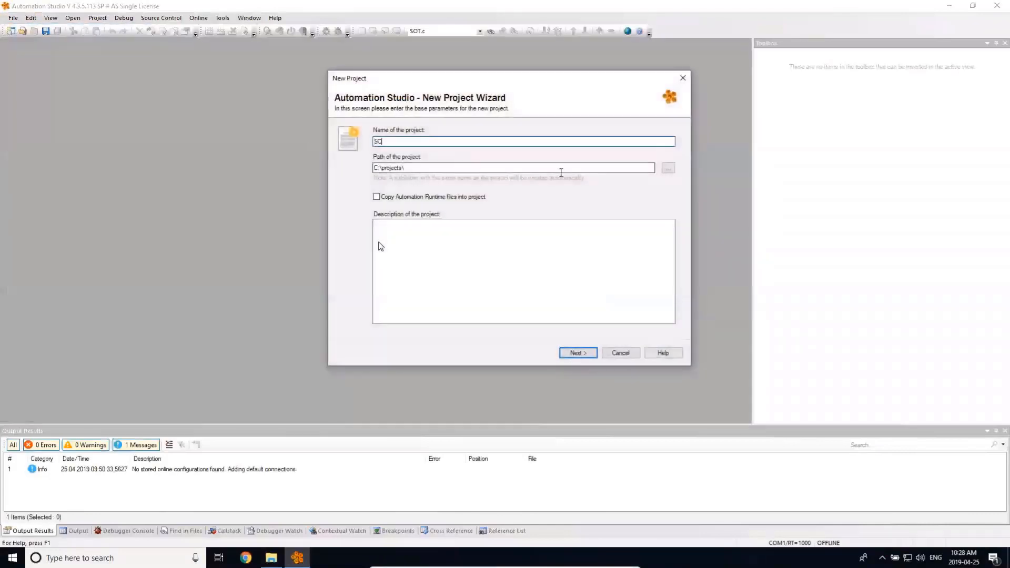
pyautogui.click(579, 355)
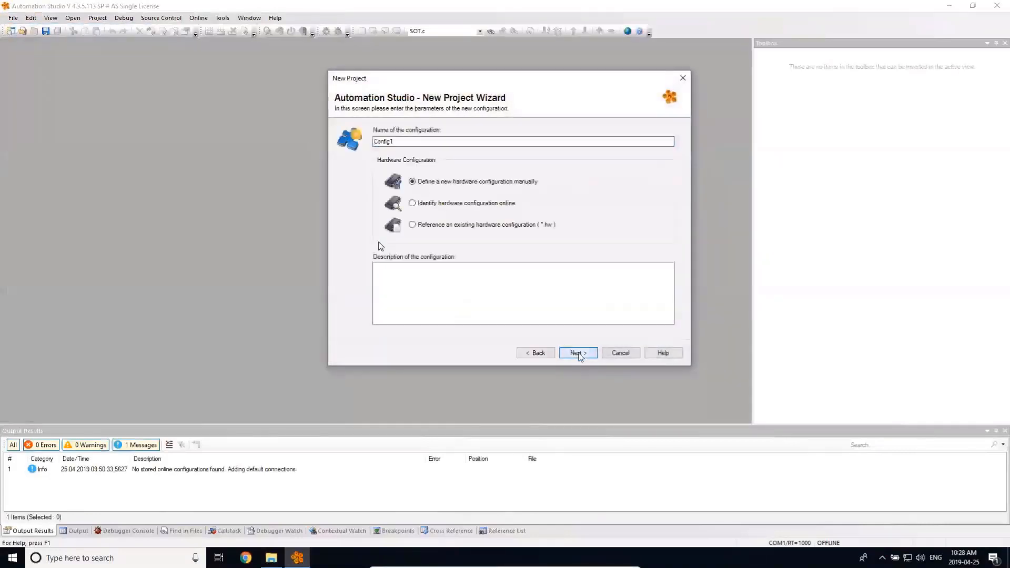
pyautogui.click(581, 356)
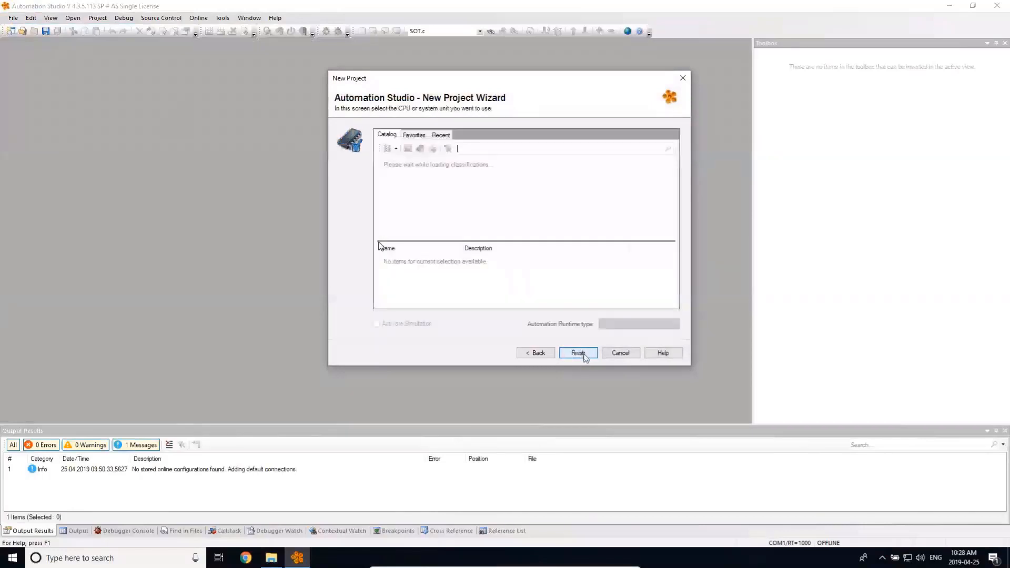
# - Search the hardware catalog for "sta", choose Standard PC as the system unit with AR Simulation, and finish creating the project
pyautogui.click(505, 149)
pyautogui.write('sta')
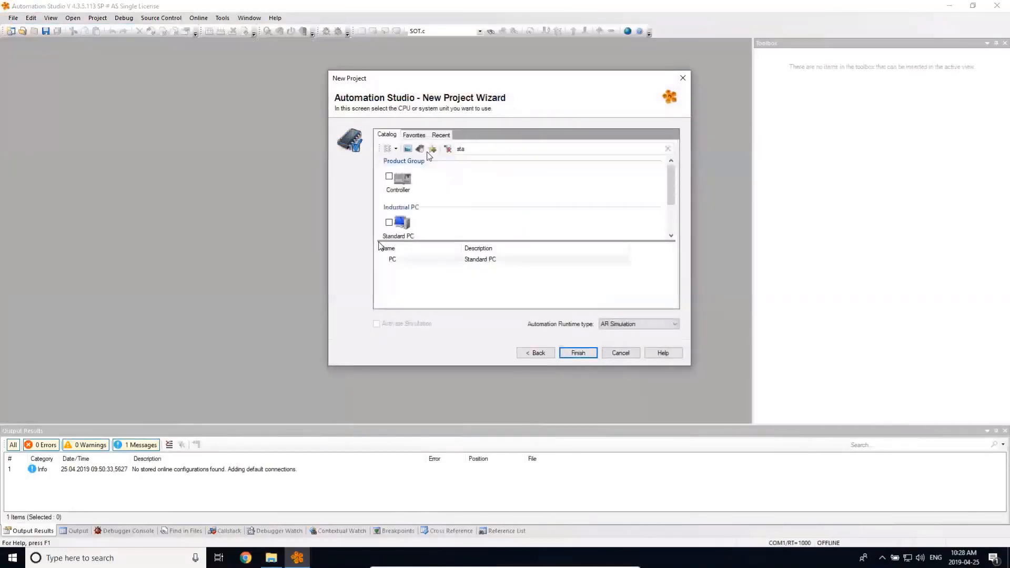
pyautogui.click(390, 222)
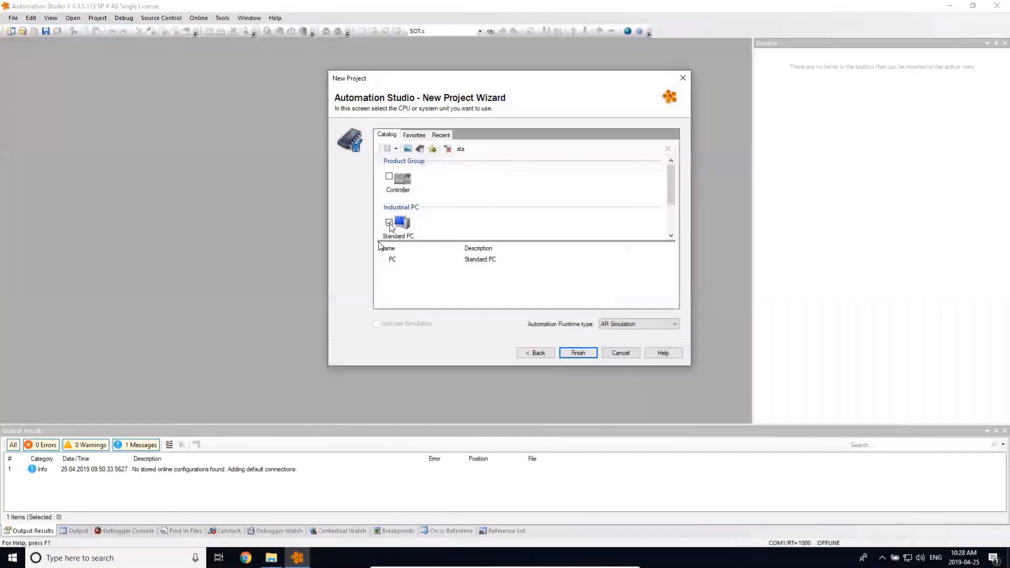
pyautogui.click(578, 353)
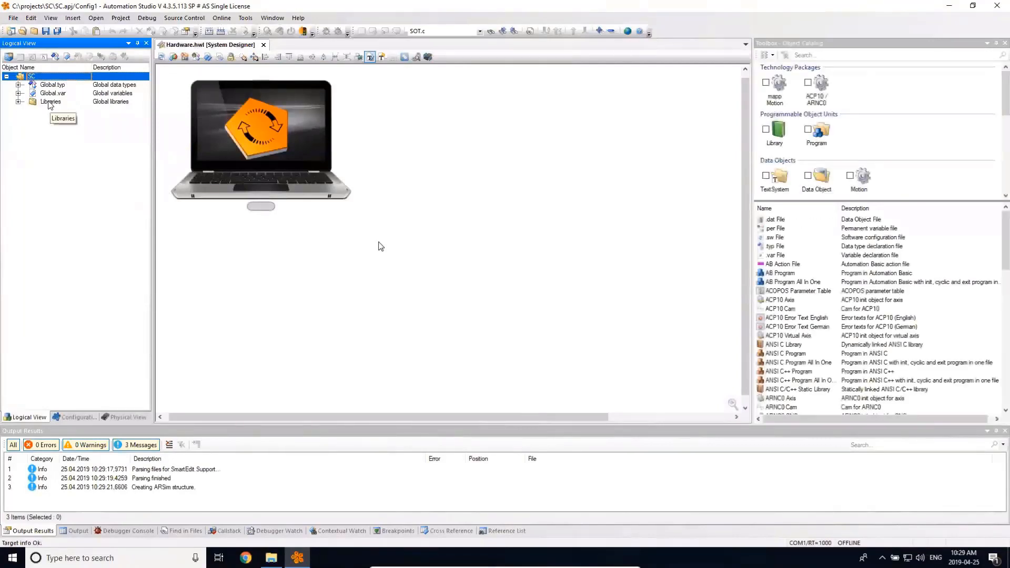
# - Import C:\temp\SC.fmu into the Libraries package as an FMU Library, without the FMU usage sample program
pyautogui.click(50, 103)
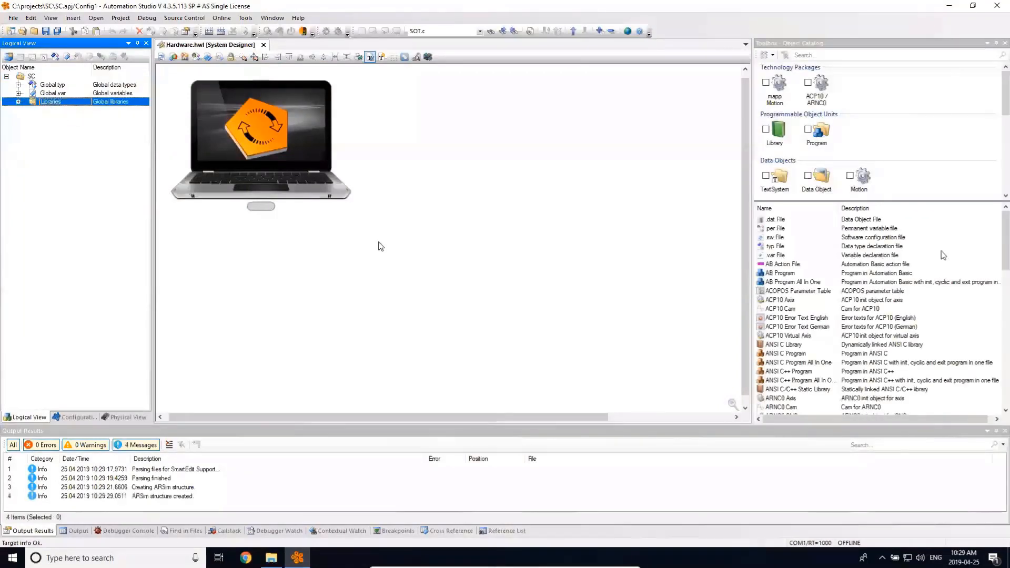
pyautogui.click(766, 130)
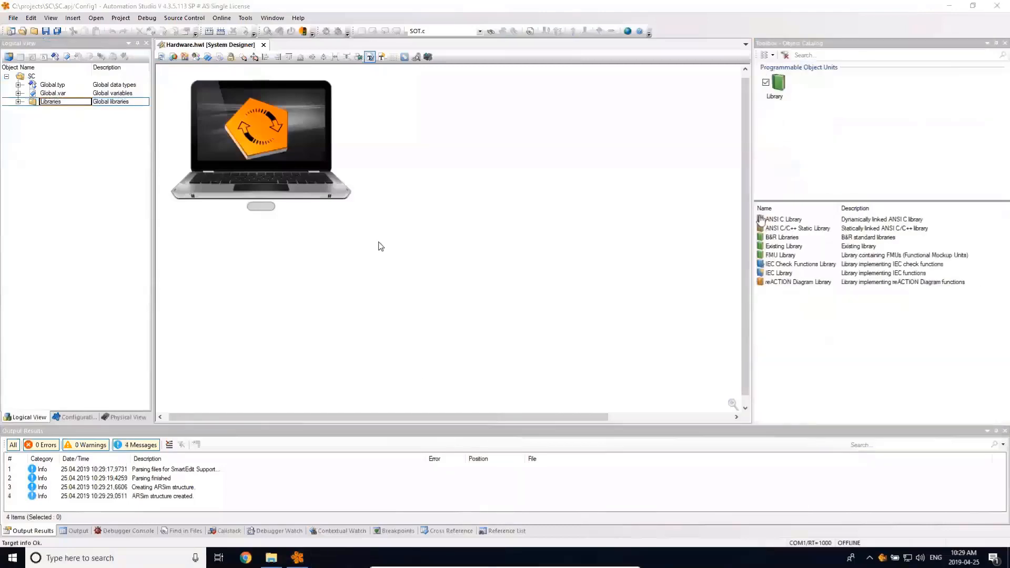
pyautogui.click(784, 259)
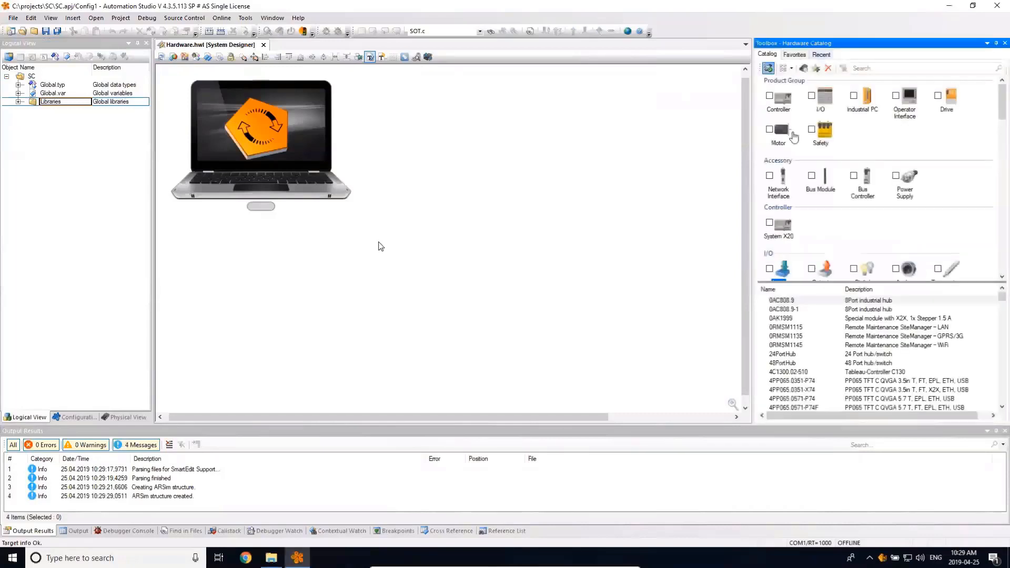
pyautogui.click(57, 102)
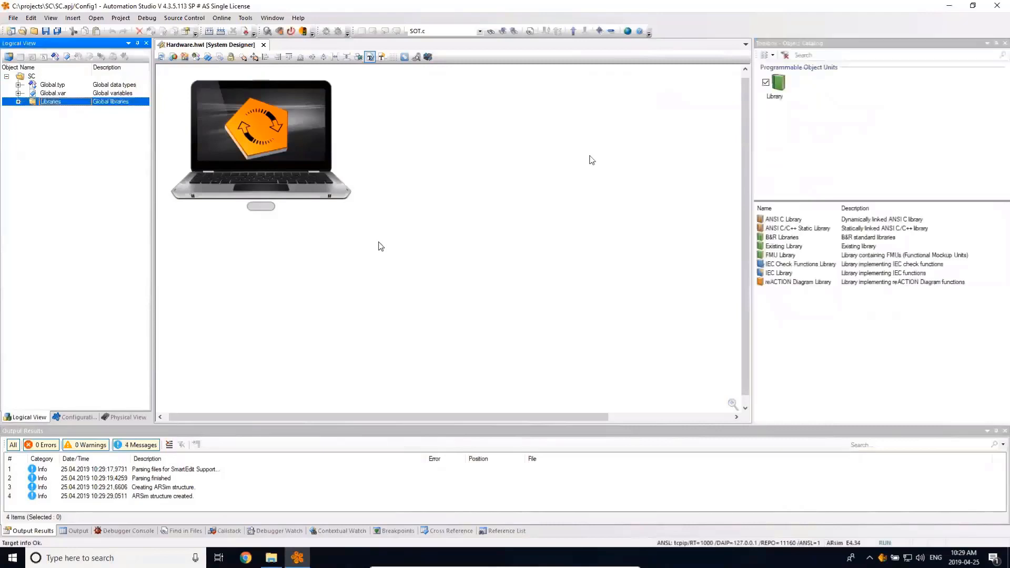
pyautogui.click(777, 258)
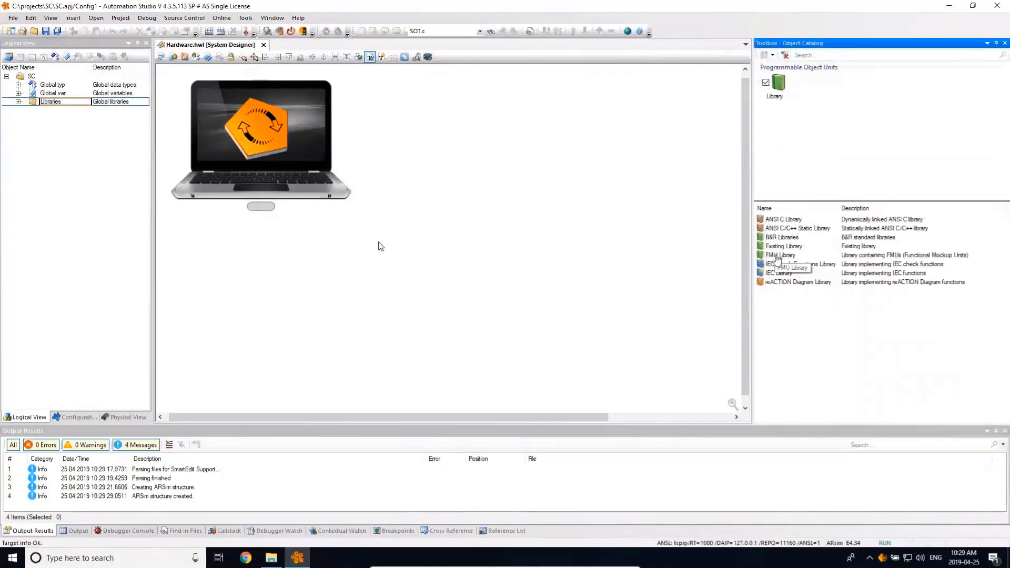
pyautogui.doubleClick(779, 256)
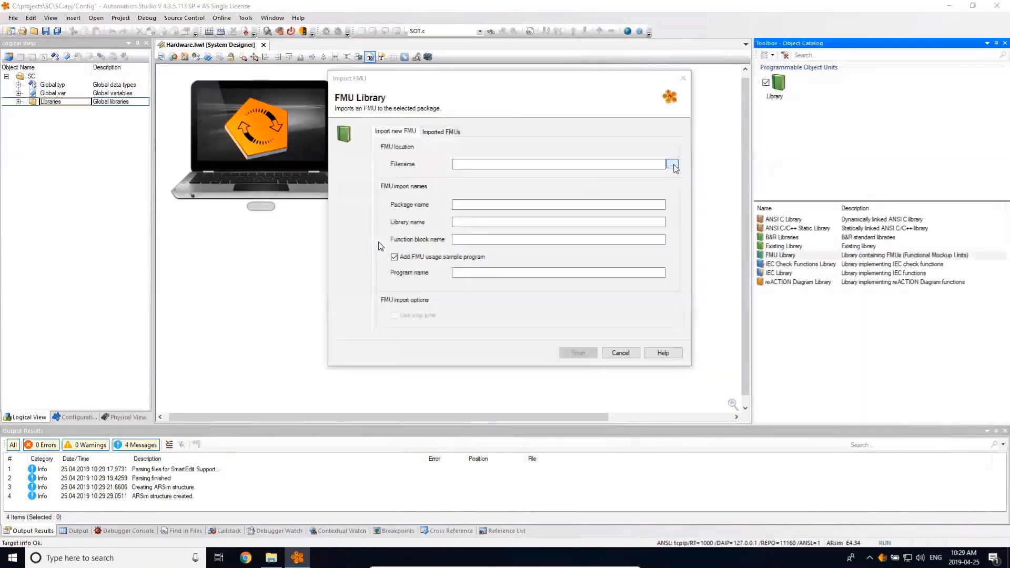
pyautogui.click(673, 165)
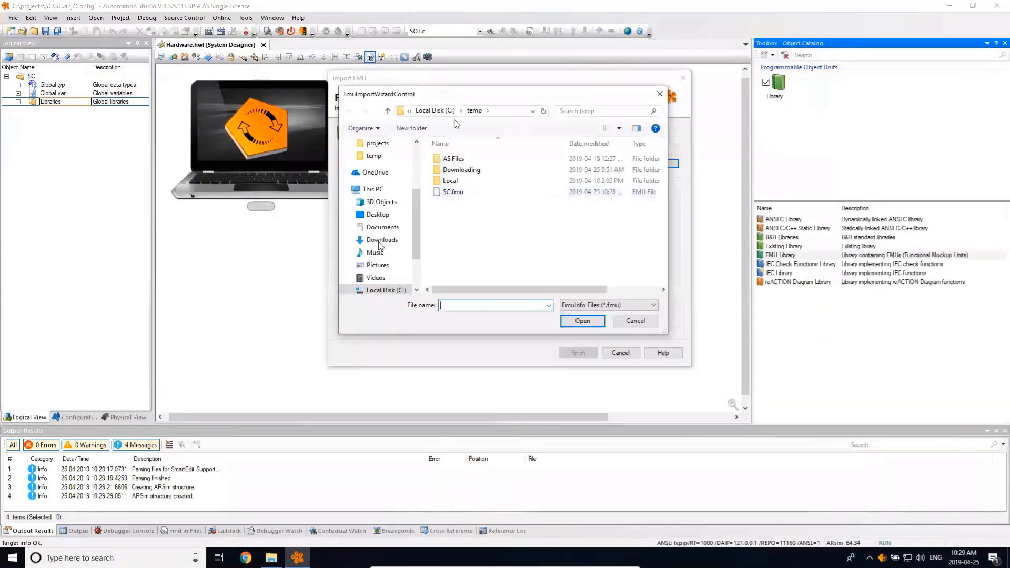
pyautogui.click(471, 193)
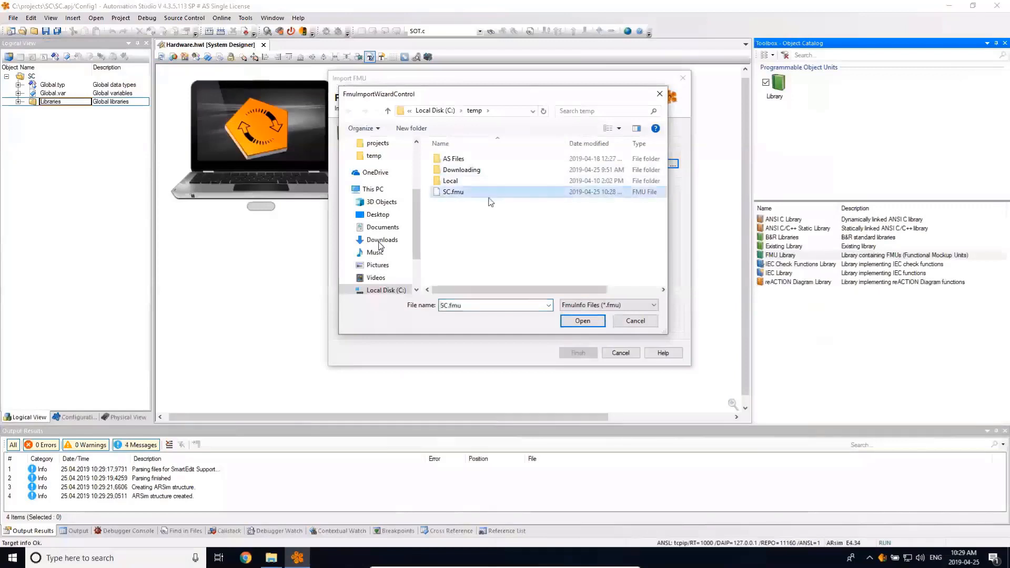
pyautogui.click(583, 321)
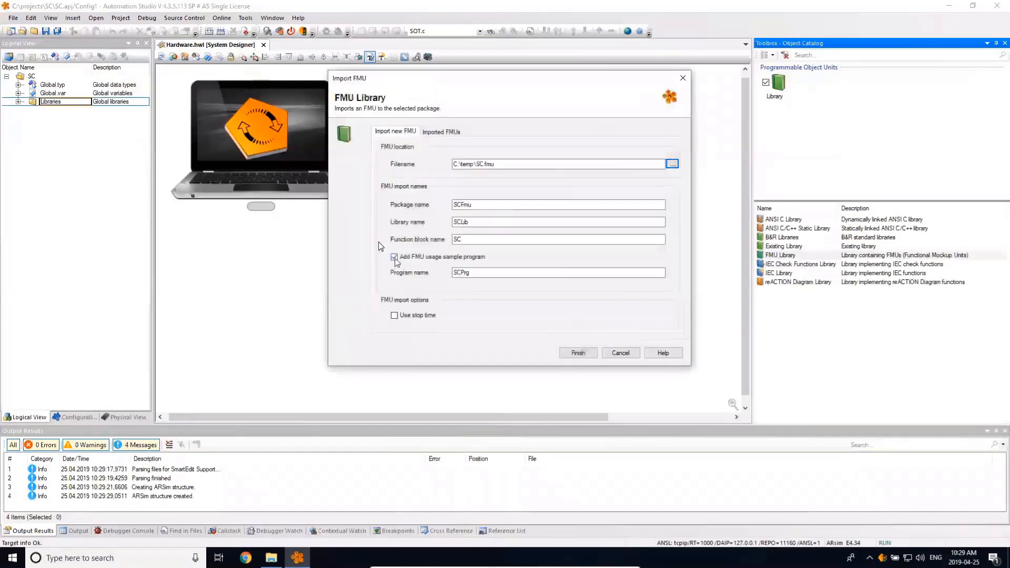
pyautogui.click(580, 353)
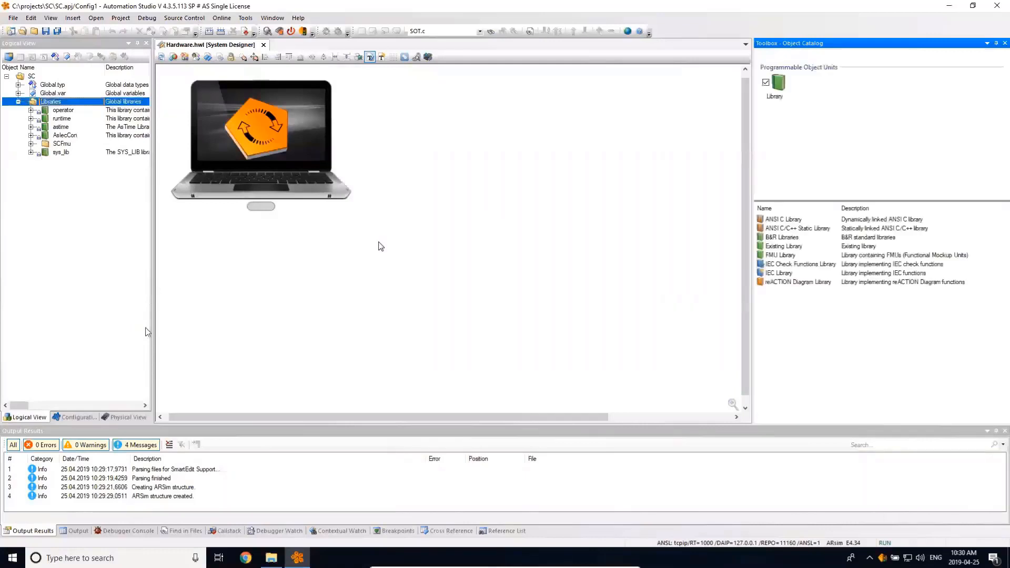
# - Expand the imported SCFmu package, its SCLib library and the SC folder to examine the generated files
pyautogui.click(30, 144)
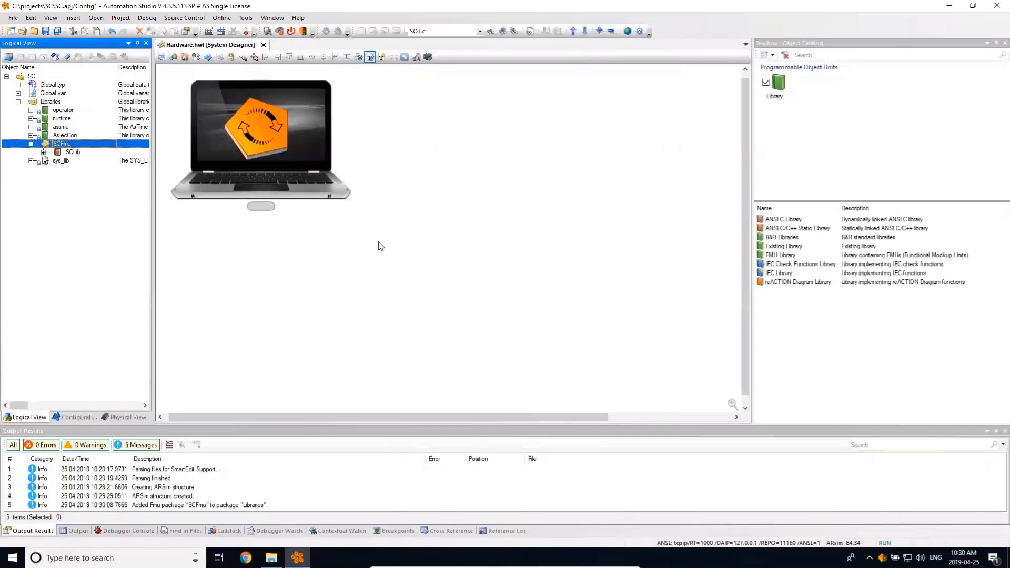
pyautogui.doubleClick(43, 152)
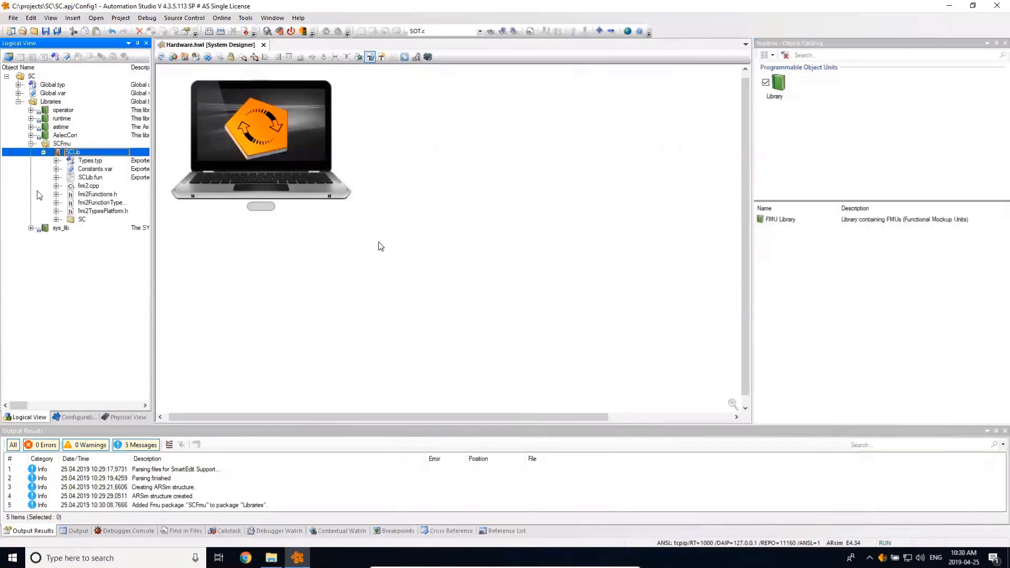
pyautogui.click(56, 220)
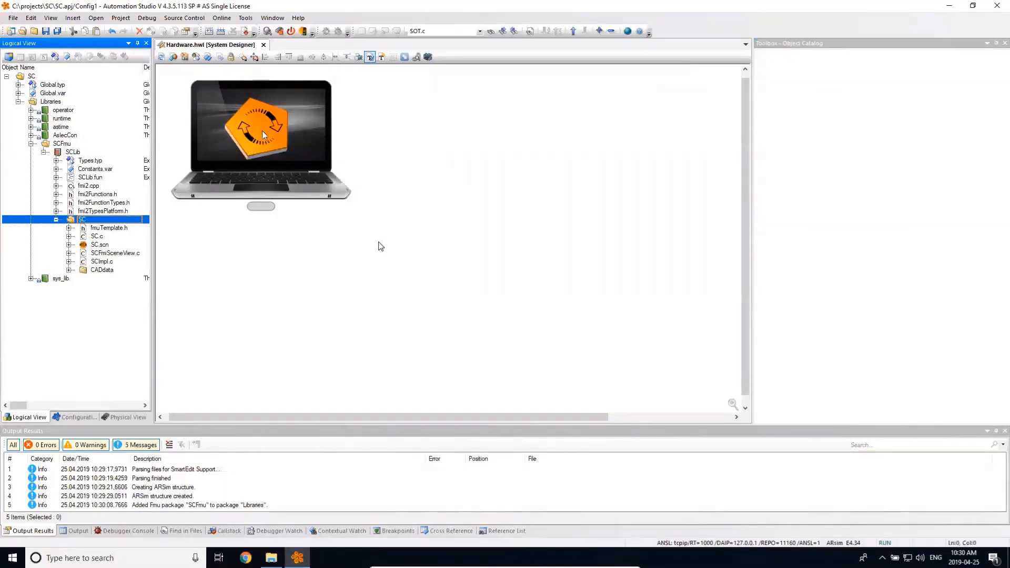
# - In the simulated PC's CPU configuration, set the system timer's system tick to 1000 µs
pyautogui.click(263, 130)
pyautogui.doubleClick(266, 126)
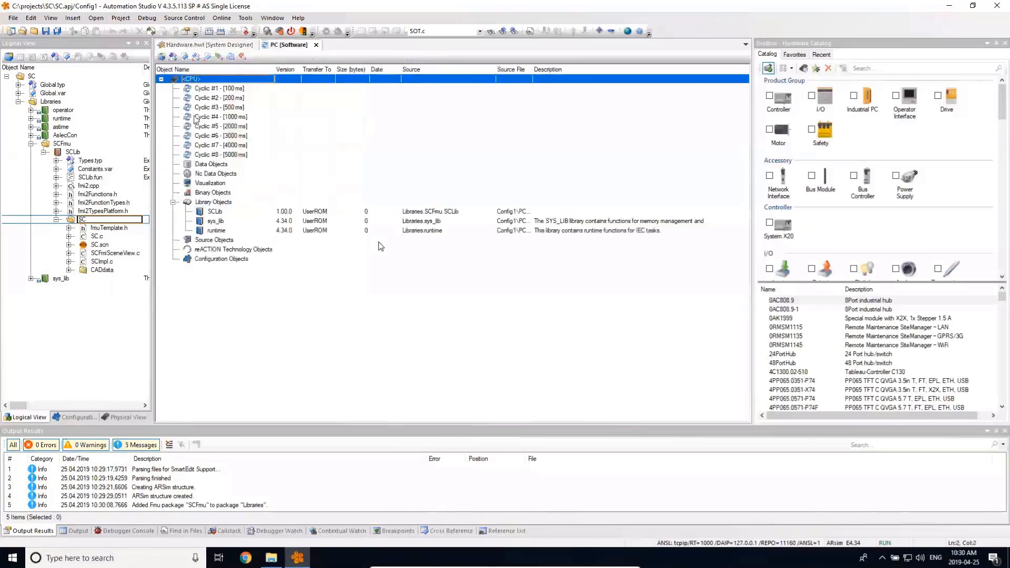
pyautogui.rightClick(191, 81)
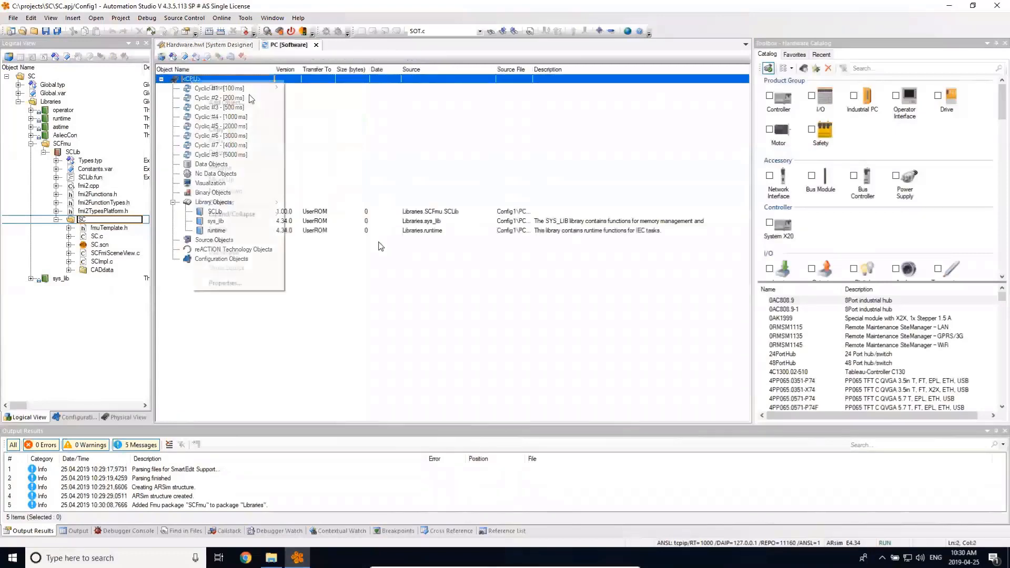
pyautogui.click(227, 282)
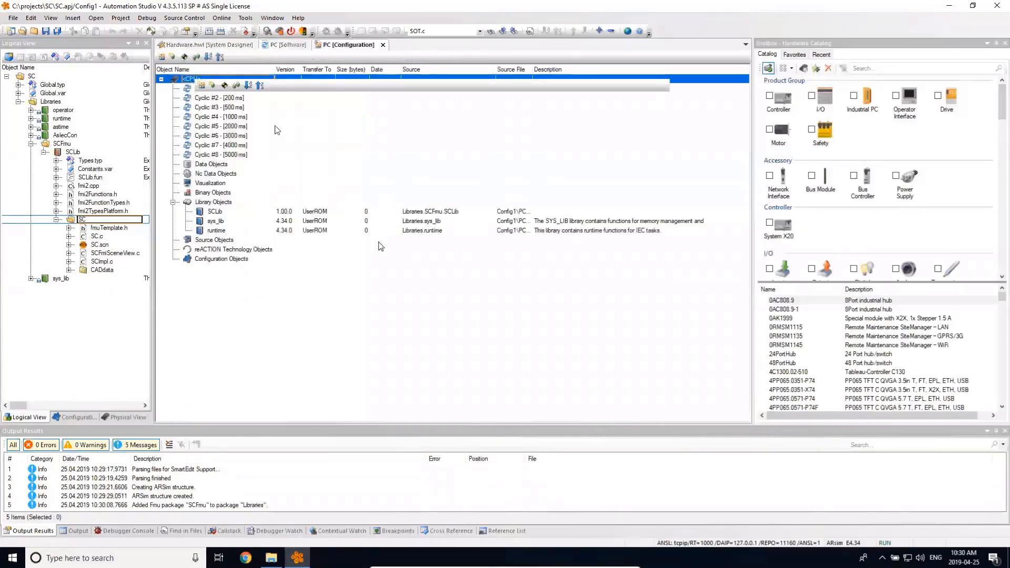
pyautogui.click(191, 168)
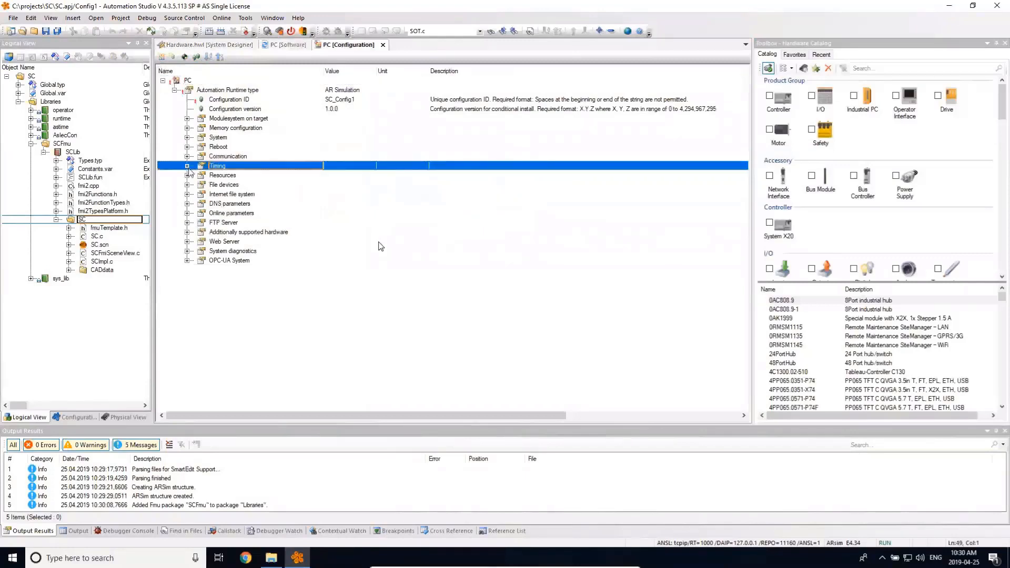
pyautogui.click(187, 166)
pyautogui.click(200, 176)
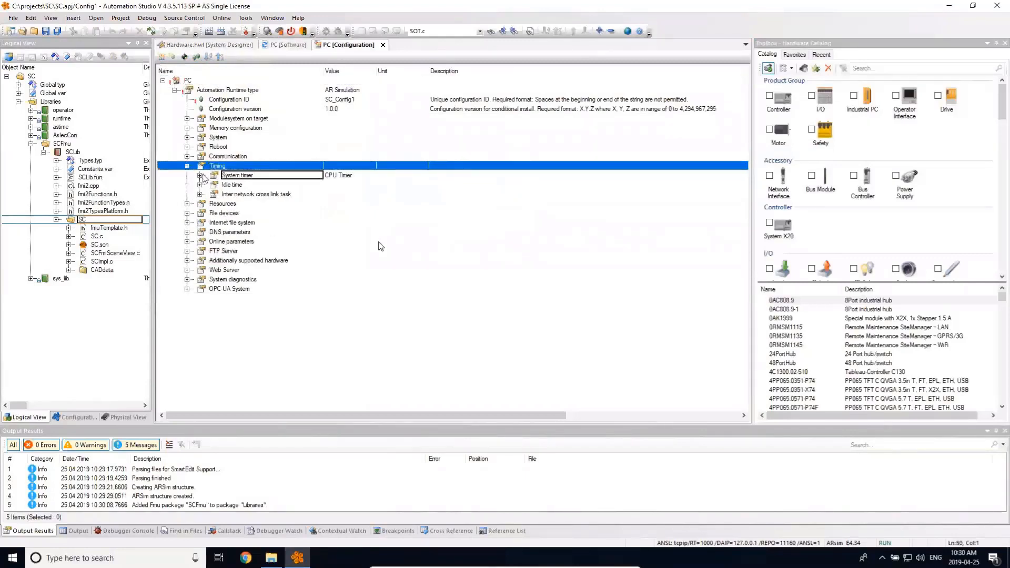
pyautogui.click(335, 185)
pyautogui.write('10')
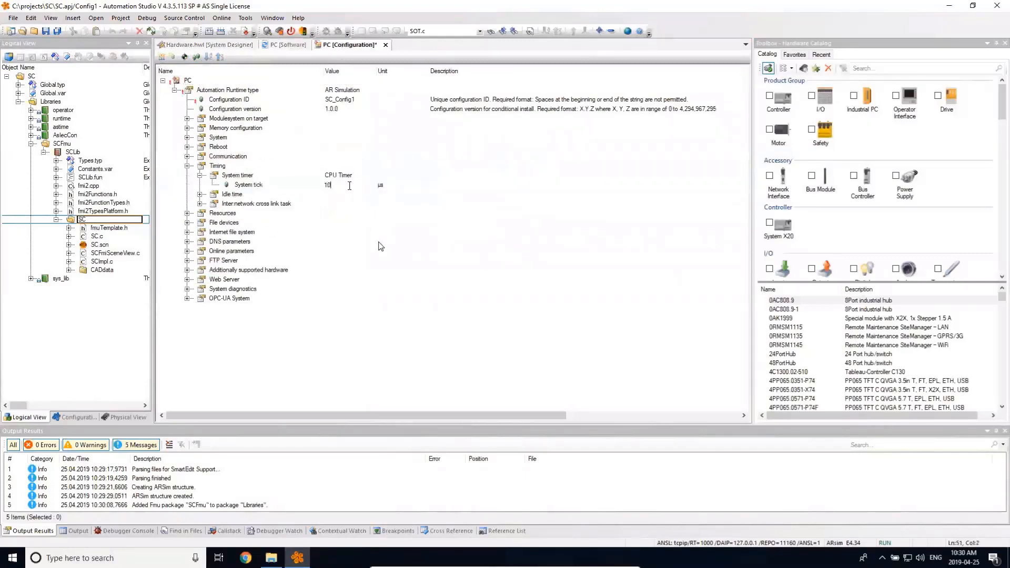
pyautogui.write('00')
pyautogui.press('Return')
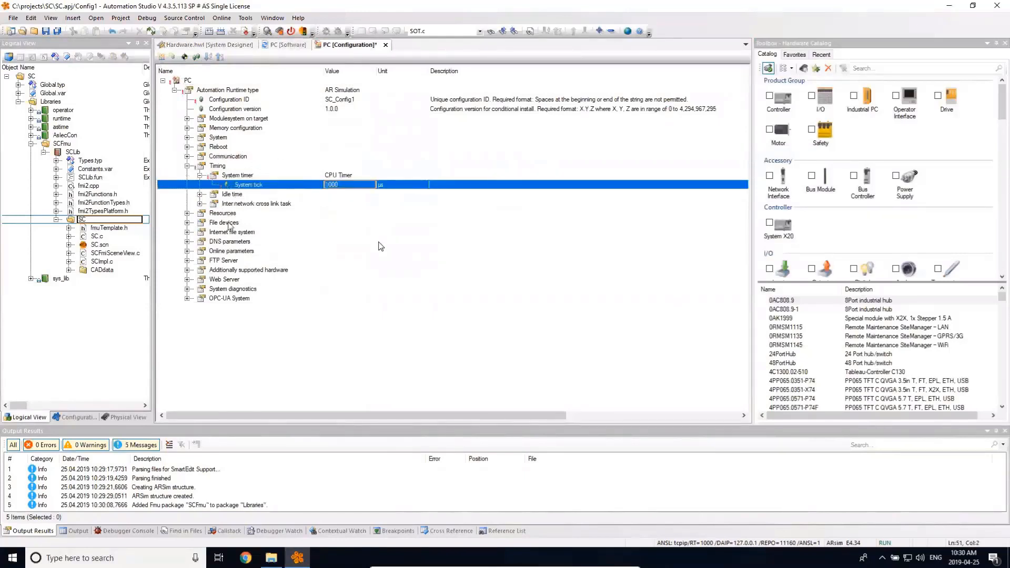
# - Set the Cyclic #4 task class to a duration of 1000 µs and a tolerance of 0 µs, and close the PC configuration and software views
pyautogui.click(187, 214)
pyautogui.click(200, 241)
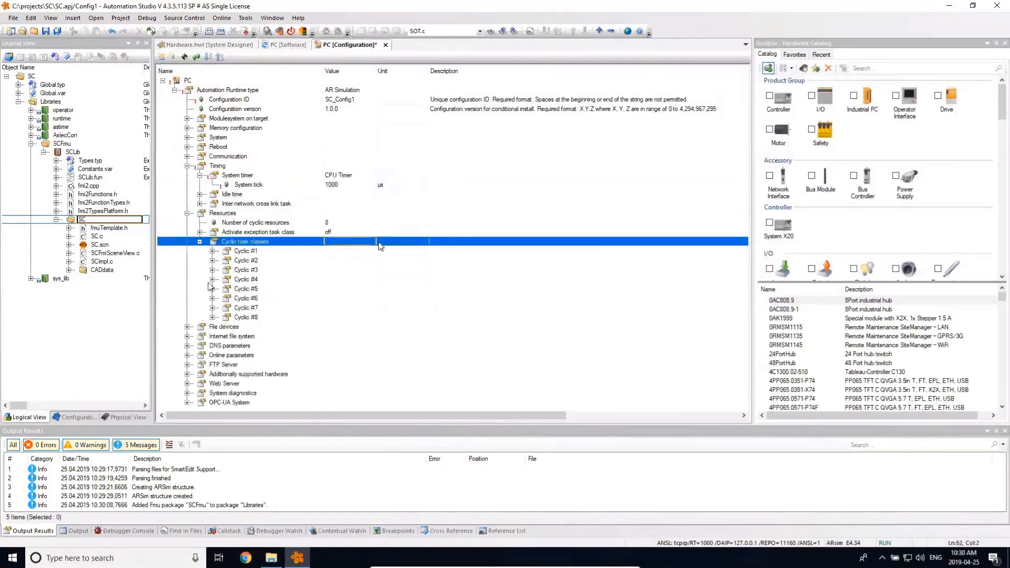
pyautogui.click(213, 280)
pyautogui.click(347, 290)
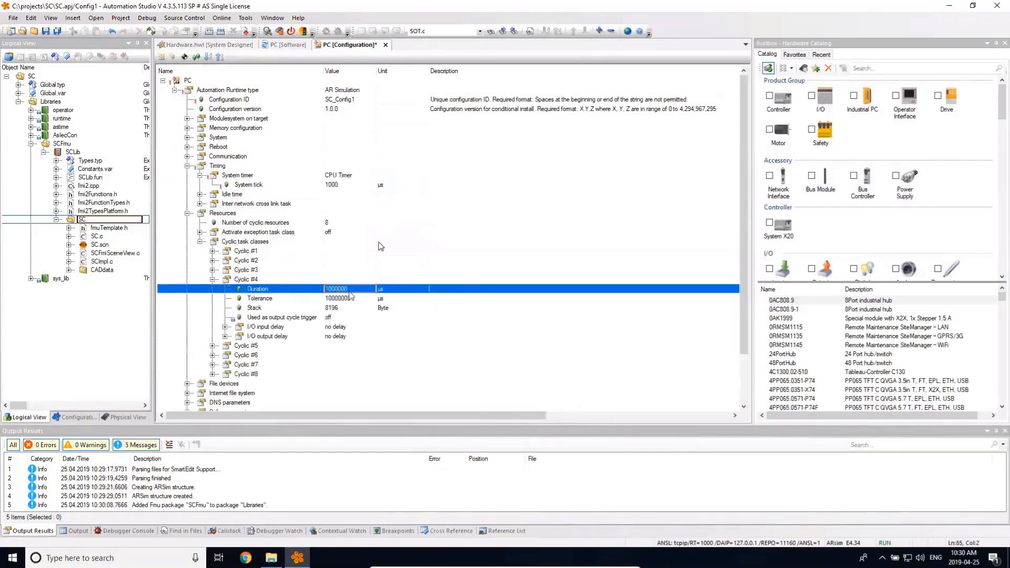
pyautogui.write('1000')
pyautogui.press('Return')
pyautogui.click(346, 299)
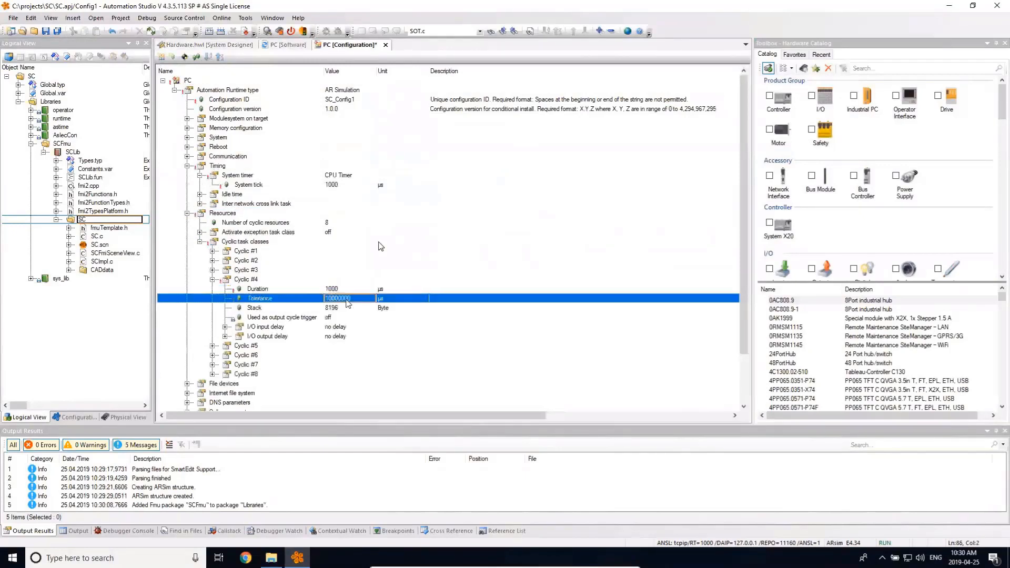
pyautogui.write('0')
pyautogui.click(386, 45)
pyautogui.click(317, 46)
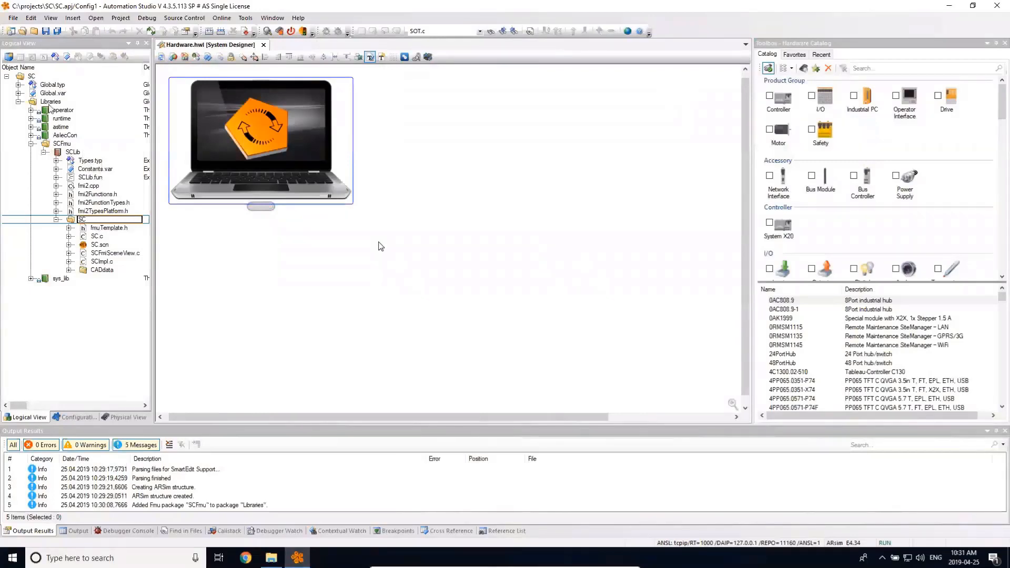
# - Add a Ladder Diagram (LD) program to the SC project root and rename it SCPrg
pyautogui.click(31, 77)
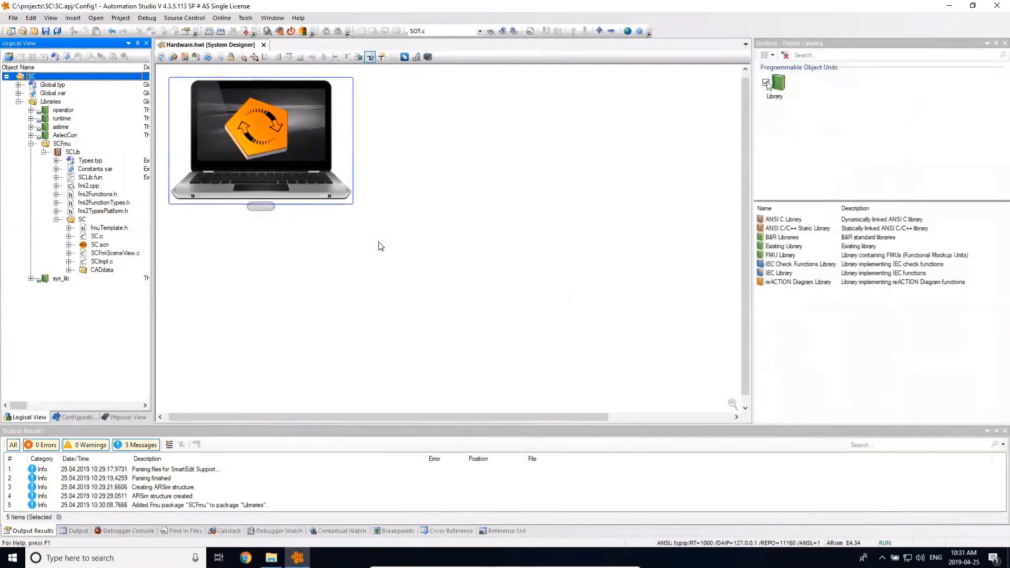
pyautogui.click(830, 54)
pyautogui.write('ladder')
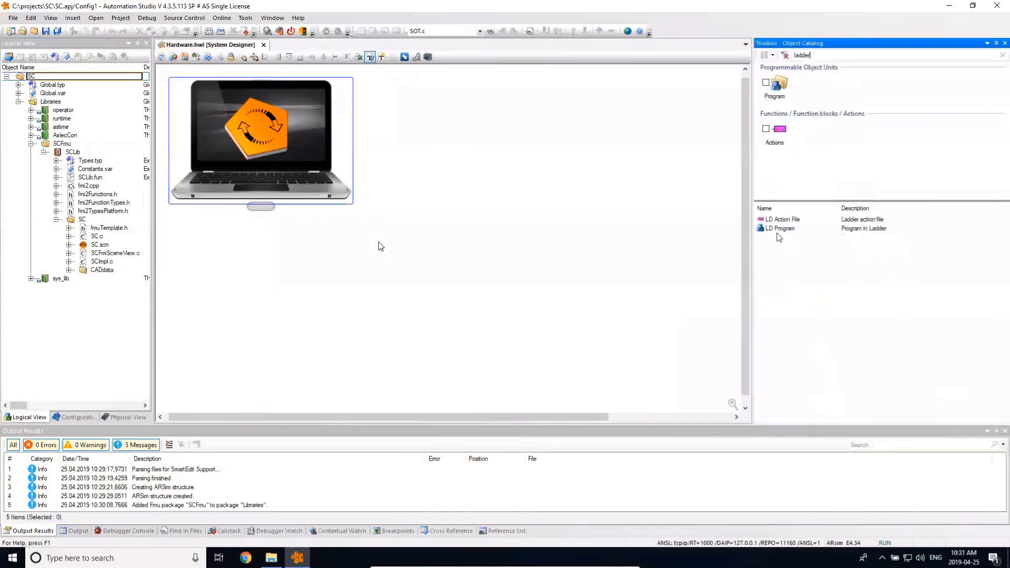
pyautogui.doubleClick(777, 228)
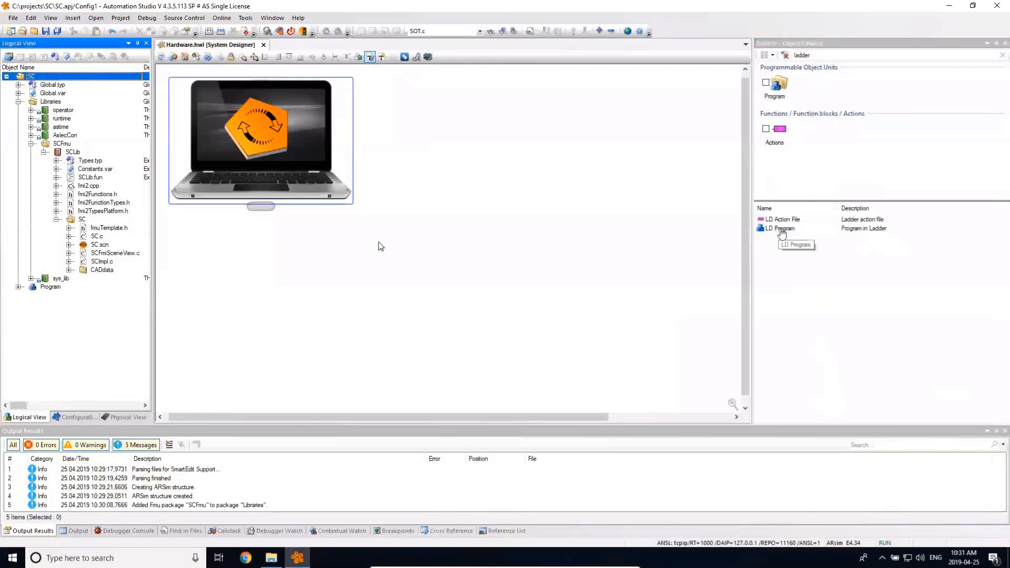
pyautogui.click(60, 288)
pyautogui.click(60, 288)
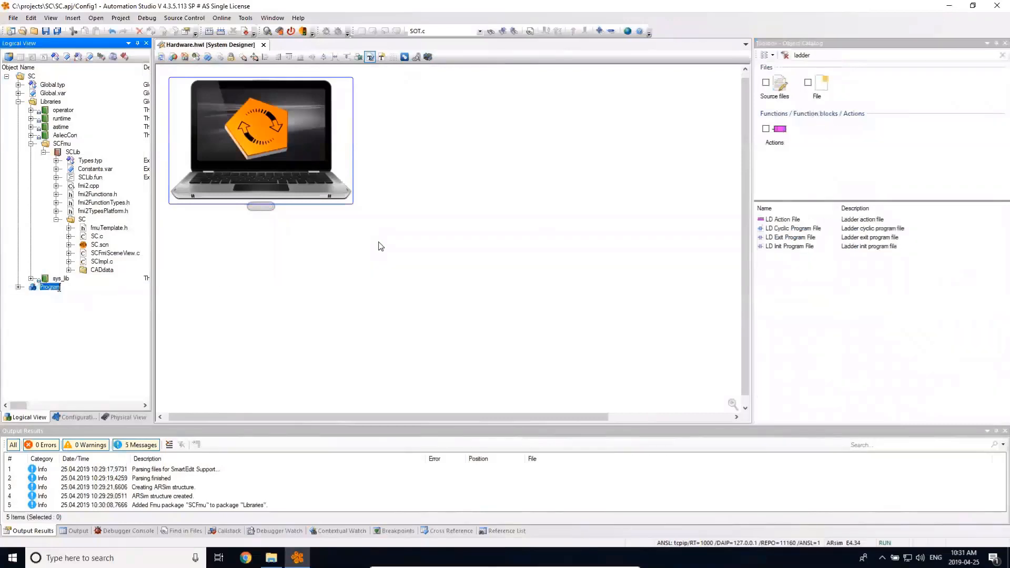
pyautogui.write('SCPrg')
pyautogui.press('Return')
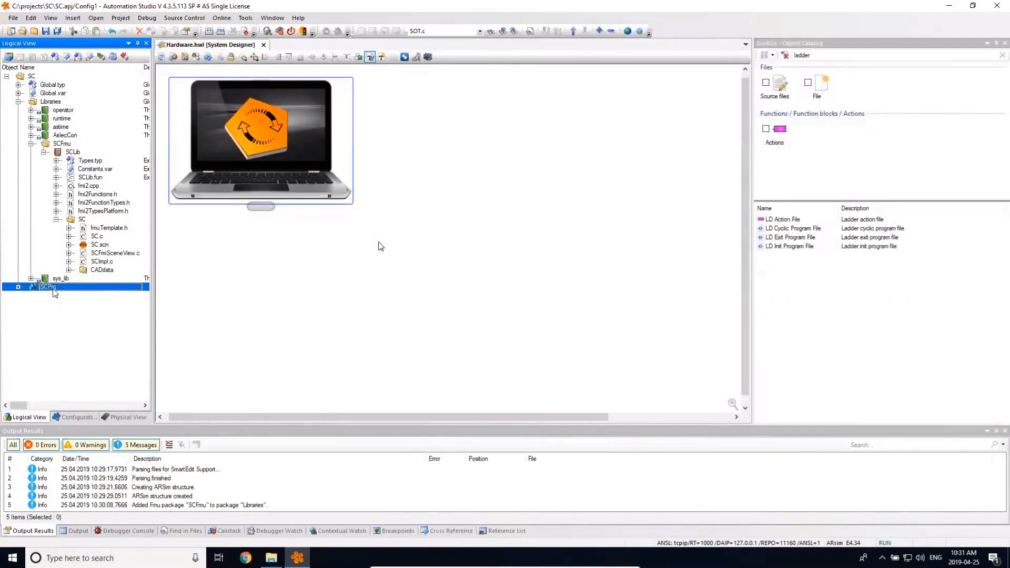
# - Expand the SCPrg program and open its Cyclic.ld file for editing
pyautogui.click(18, 287)
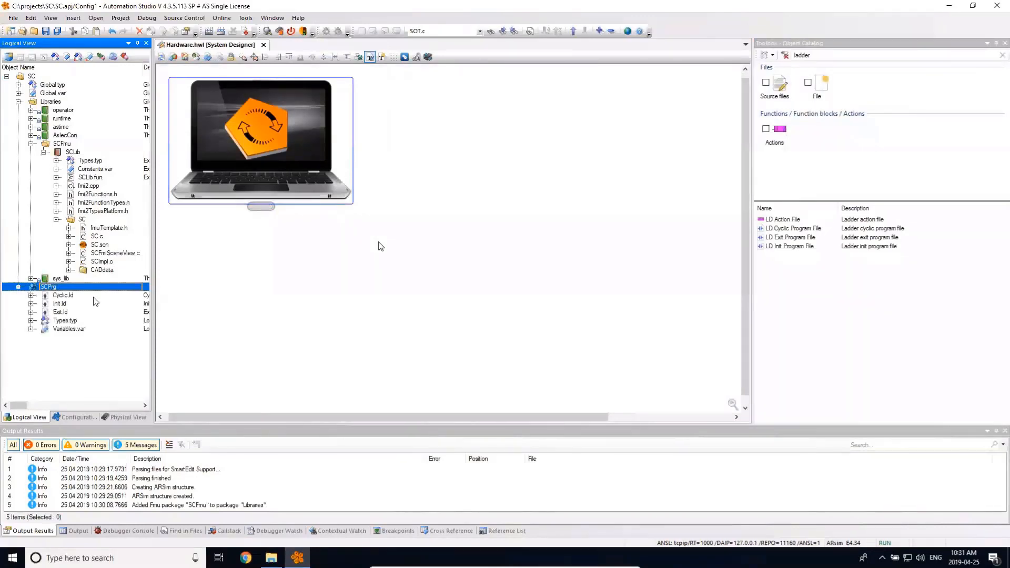
pyautogui.click(64, 296)
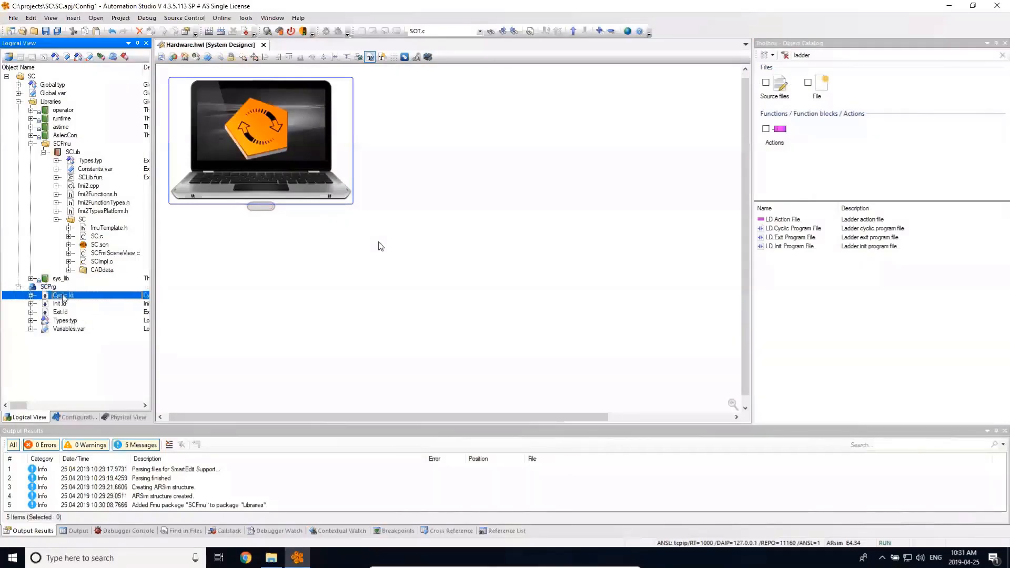
pyautogui.doubleClick(64, 296)
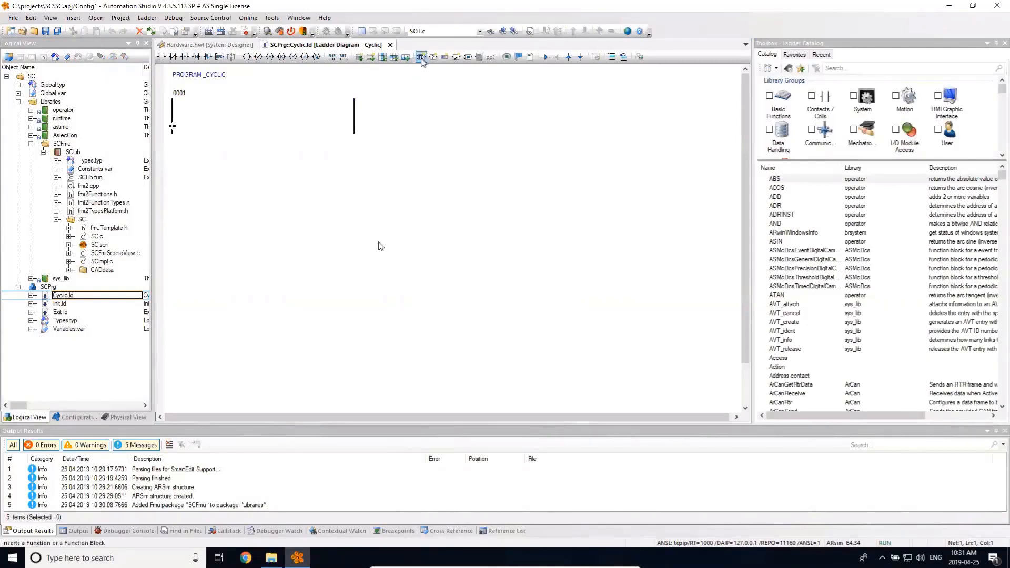
# - Insert the SC function block from SCLib into network 0001 and give it the instance name SC_0
pyautogui.click(422, 57)
pyautogui.click(463, 352)
pyautogui.write('sc')
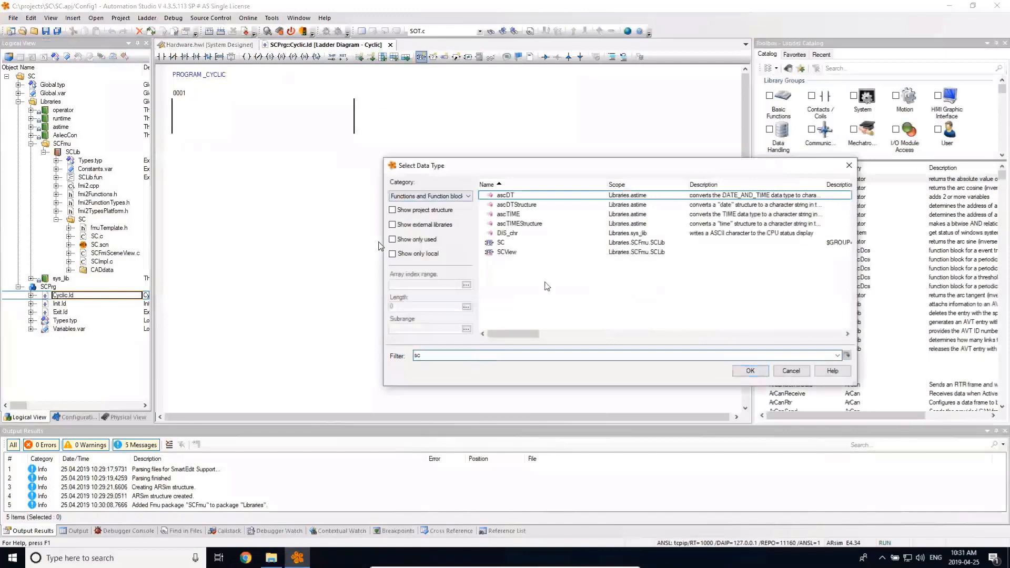
pyautogui.click(506, 243)
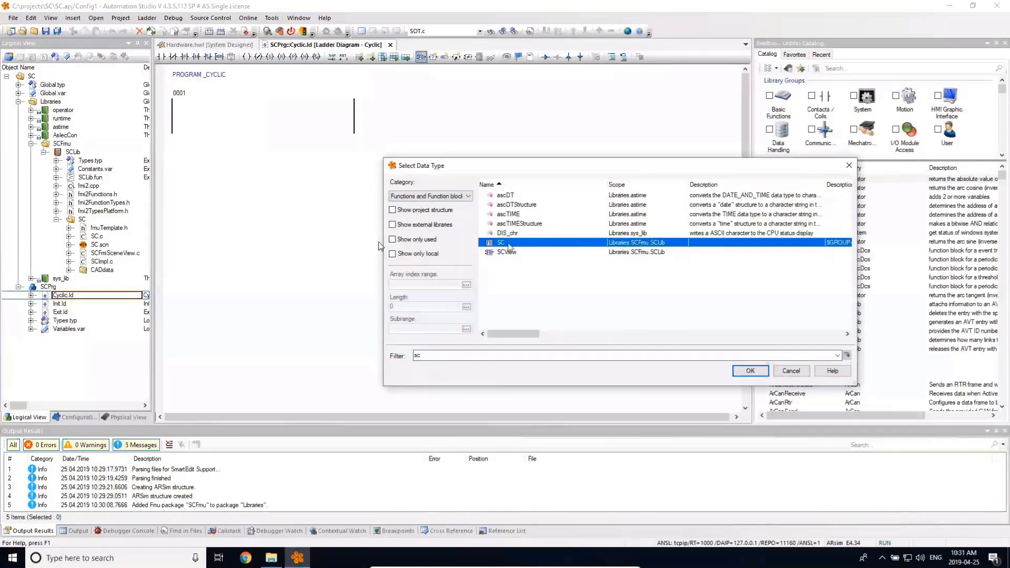
pyautogui.click(751, 371)
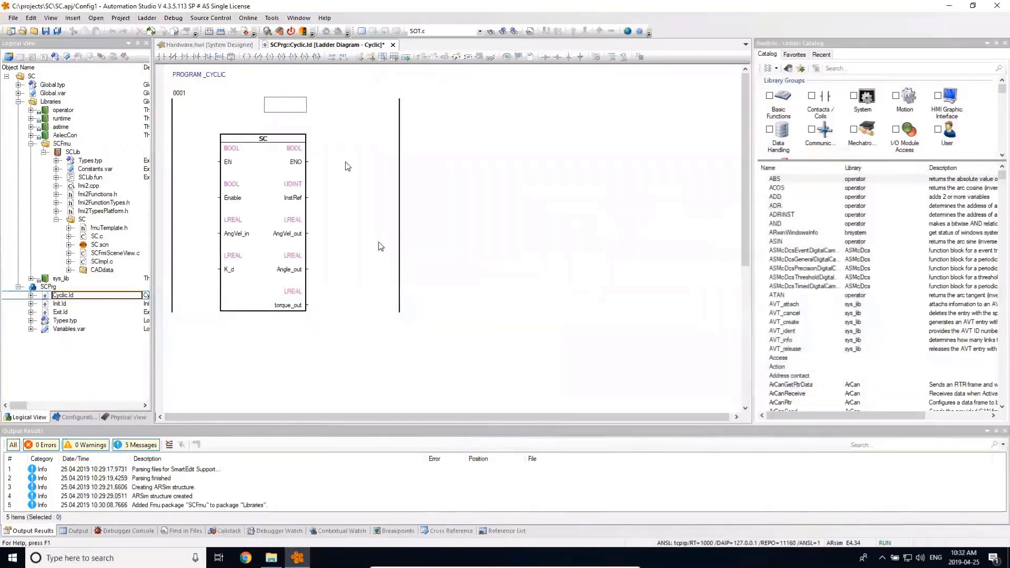
pyautogui.write('SC_0')
pyautogui.press('Return')
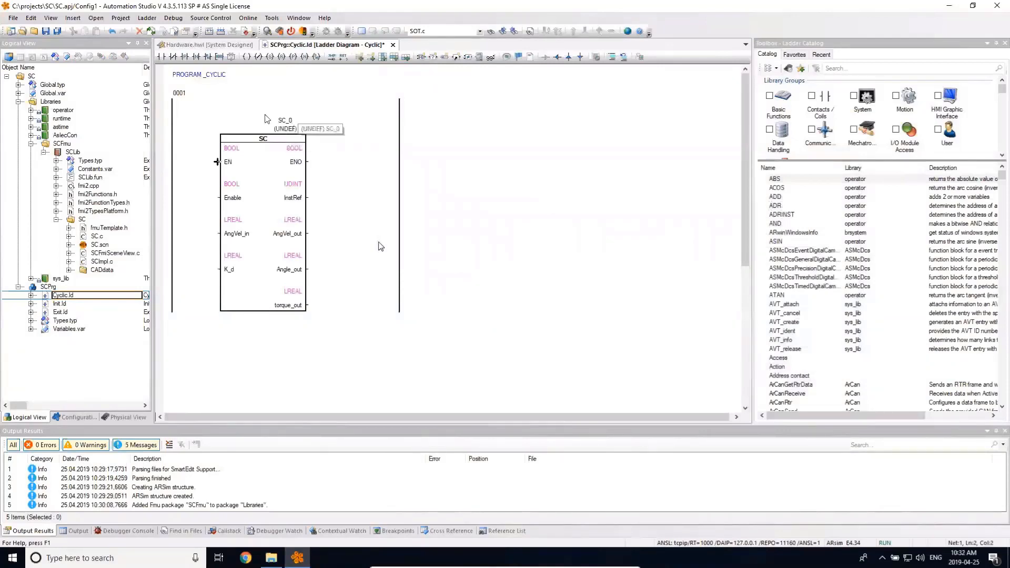
# - Remove EN/ENO from the SC block and insert two columns beside it in network 0001
pyautogui.rightClick(285, 175)
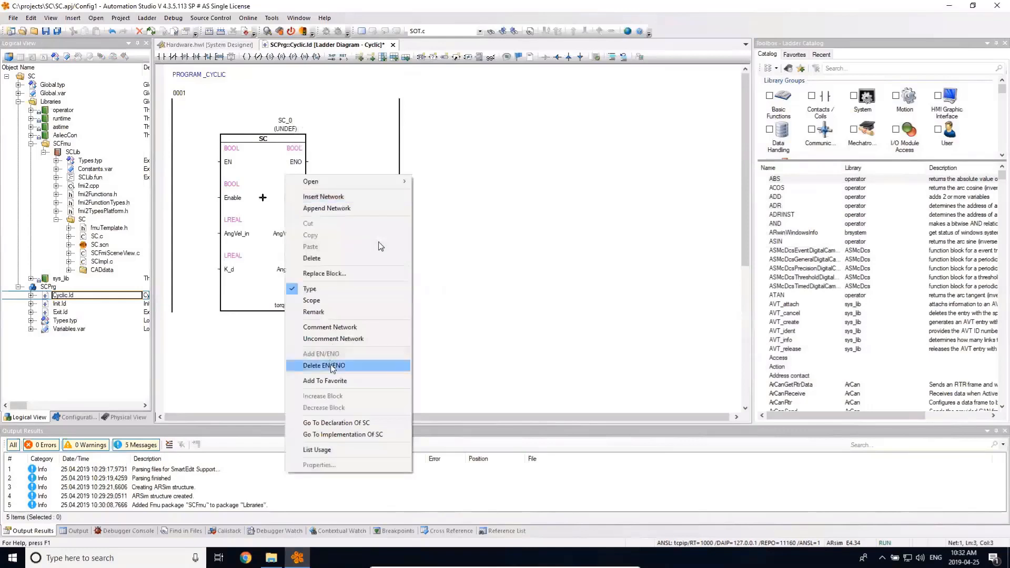
pyautogui.click(324, 365)
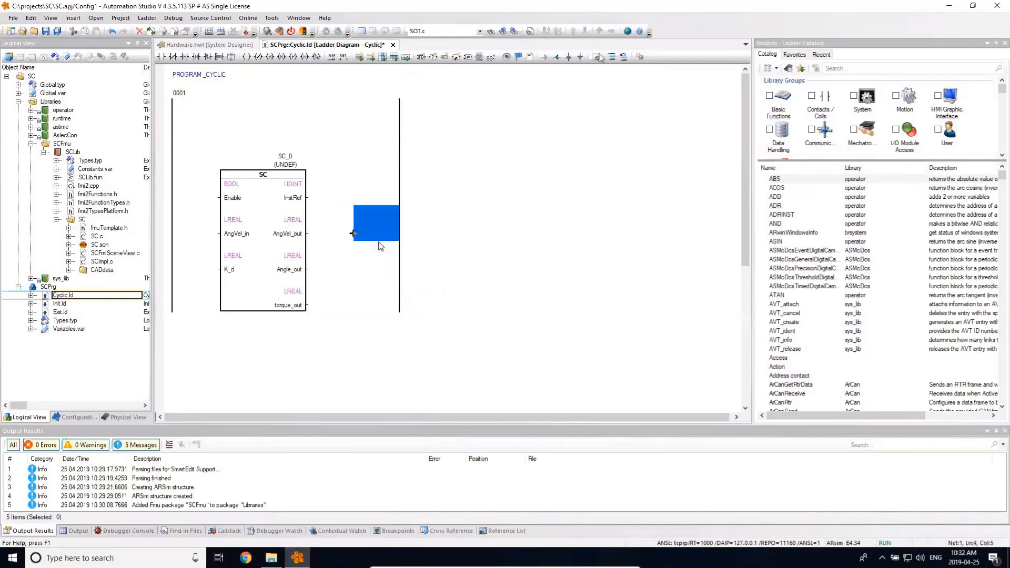
pyautogui.click(315, 167)
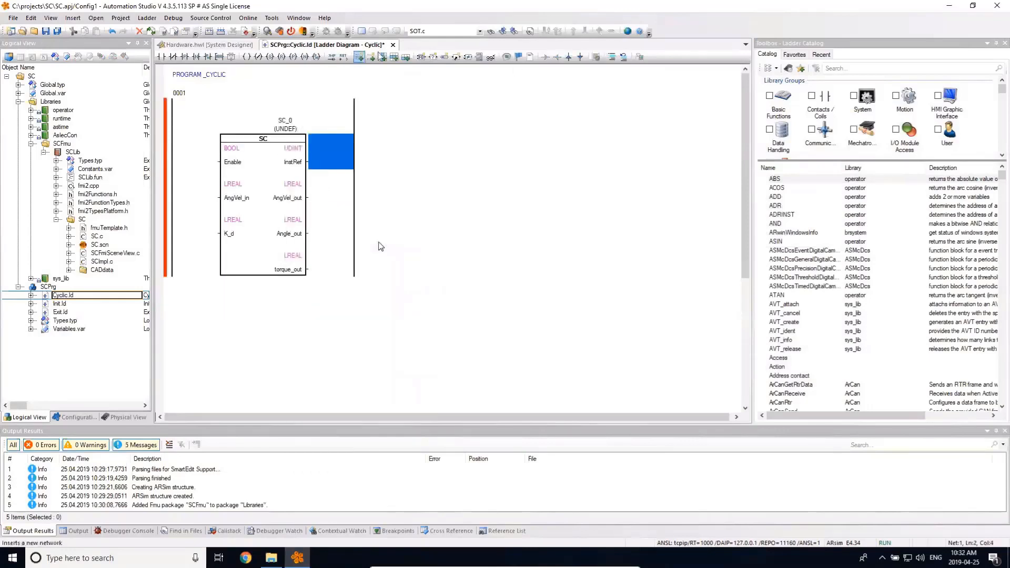
pyautogui.click(383, 57)
pyautogui.click(382, 57)
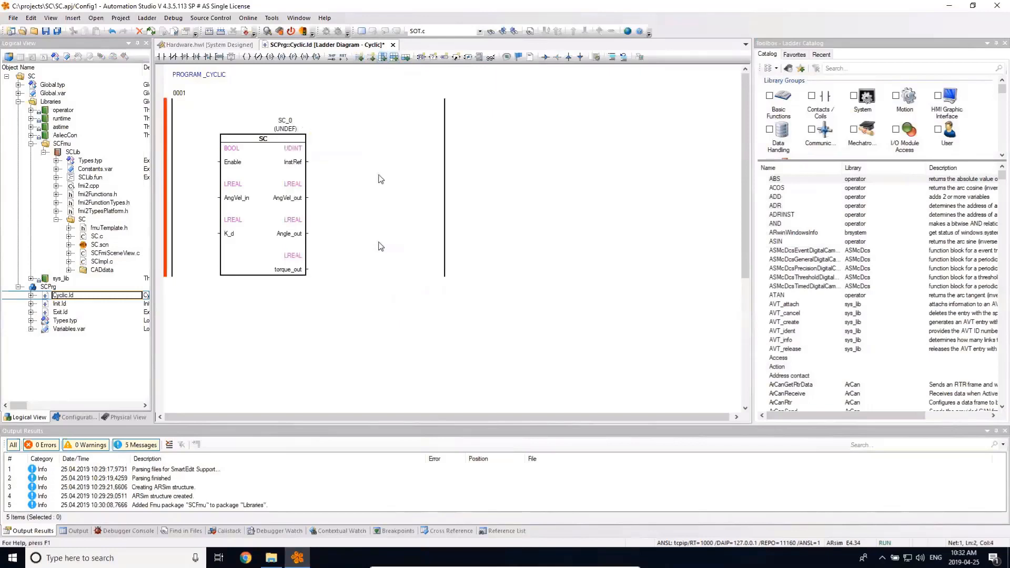
# - Insert the SCView function block after the SC block and give it the instance name SCView_0
pyautogui.click(384, 179)
pyautogui.press('Right')
pyautogui.click(421, 57)
pyautogui.click(452, 379)
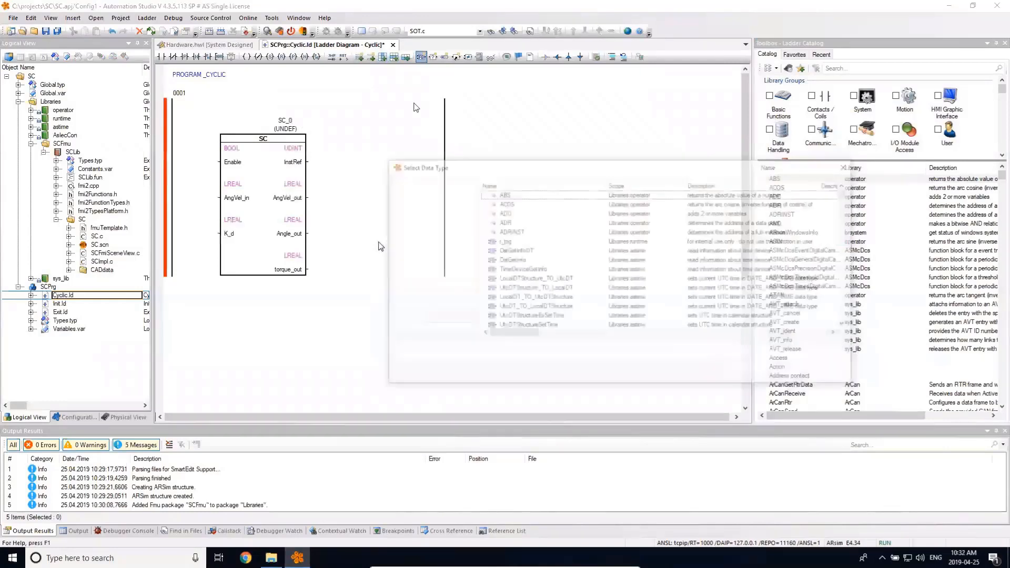
pyautogui.write('sc')
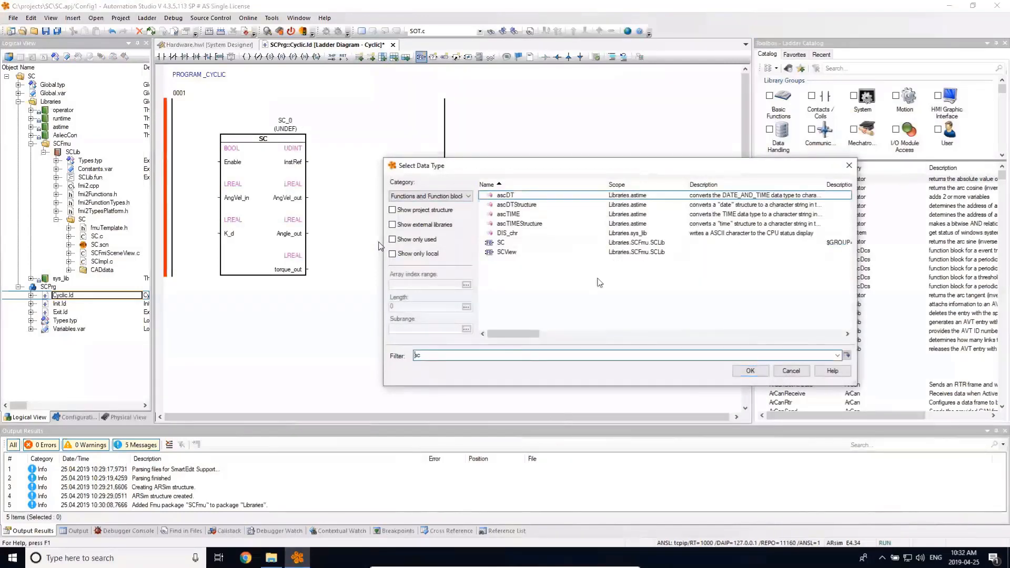
pyautogui.click(504, 254)
pyautogui.doubleClick(504, 254)
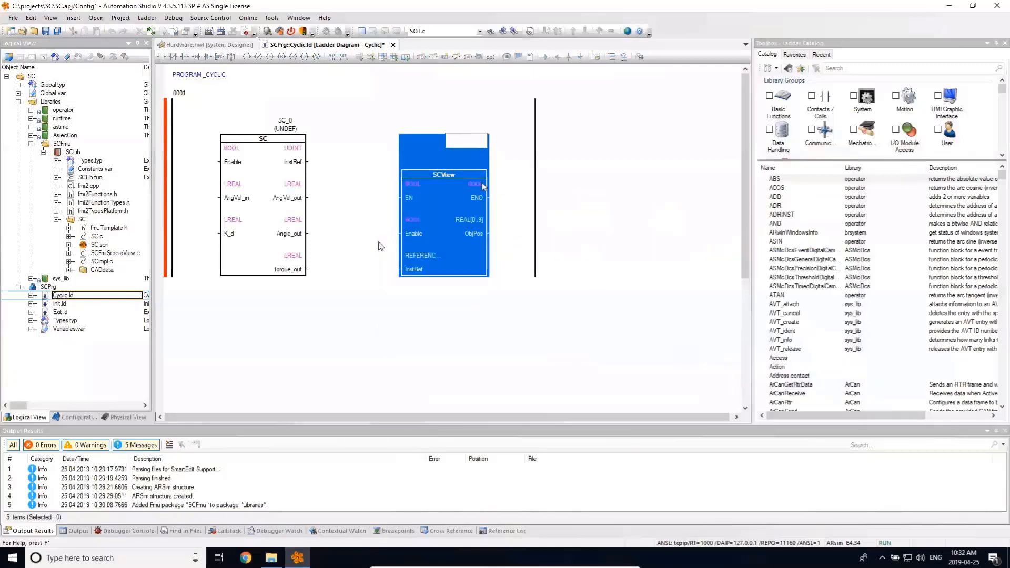
pyautogui.write('SCView_0')
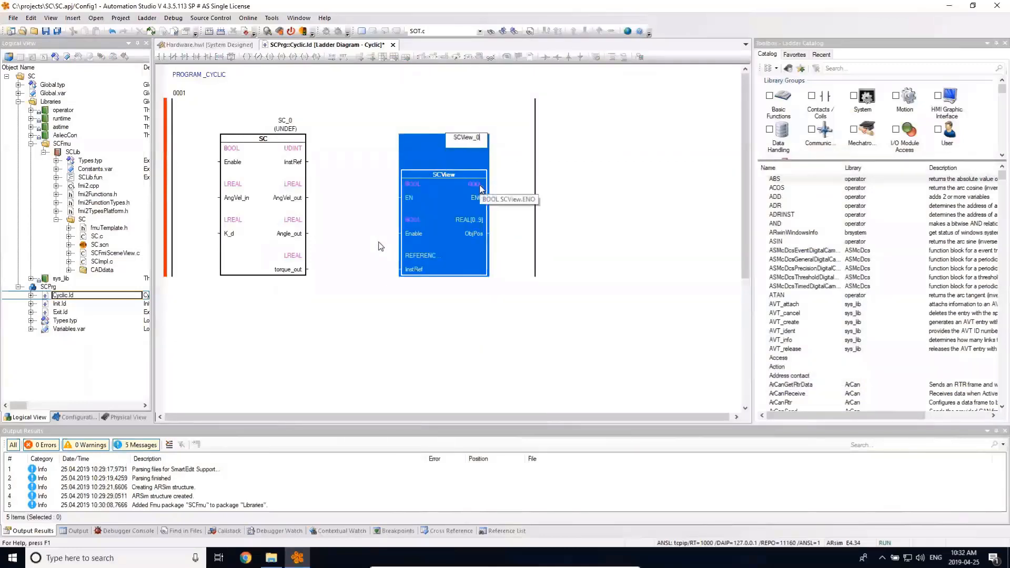
pyautogui.click(582, 175)
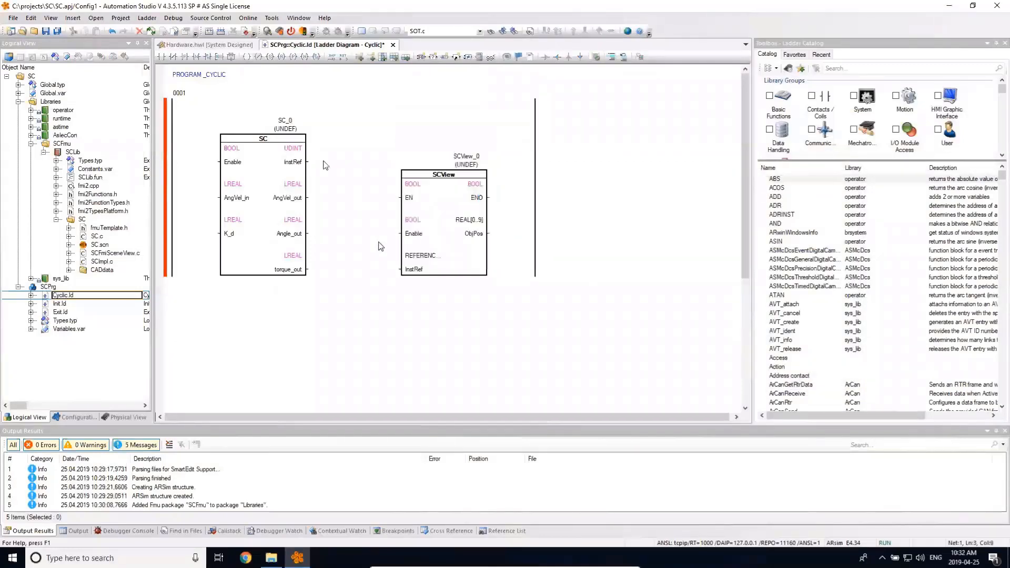
# - Connect the SC block's InstRef output to the SCView block's InstRef input with a link line
pyautogui.click(311, 165)
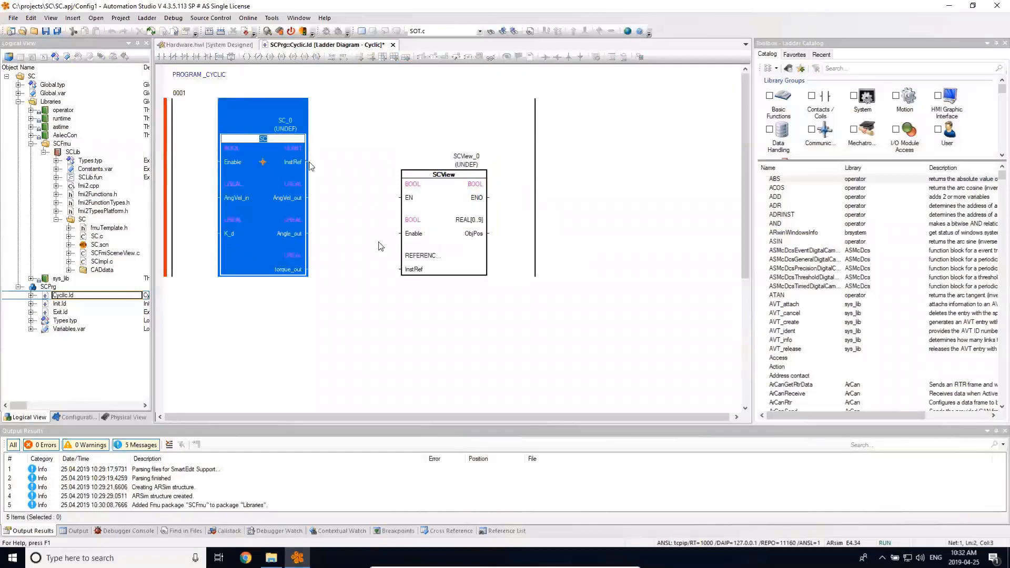
pyautogui.click(548, 60)
pyautogui.click(581, 60)
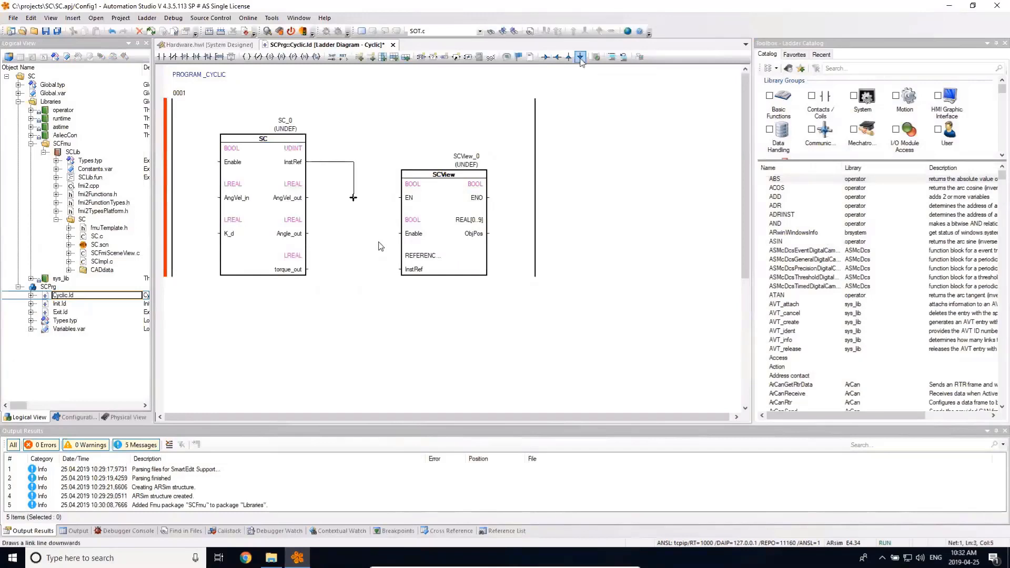
pyautogui.click(581, 60)
pyautogui.click(581, 60)
pyautogui.click(547, 60)
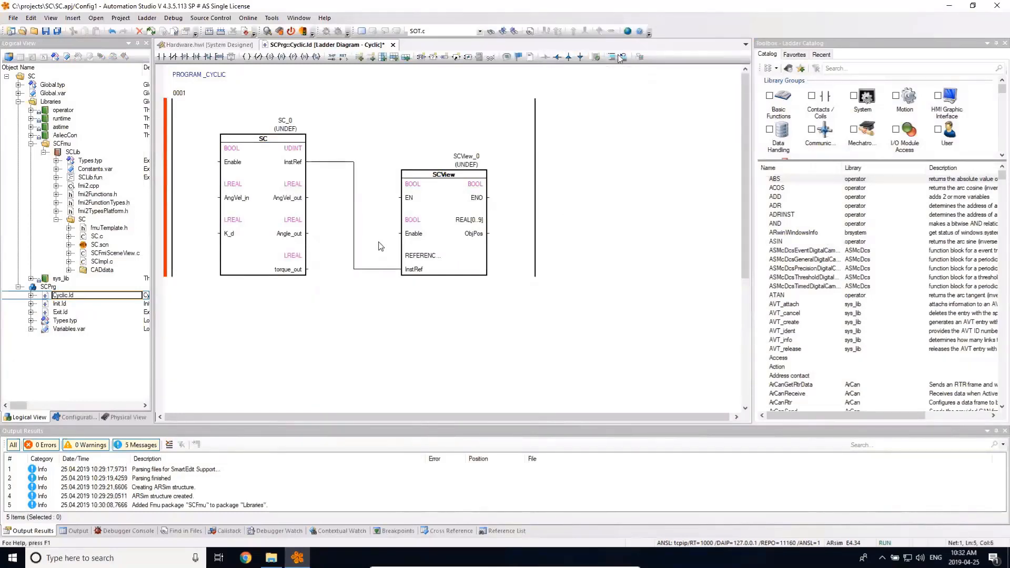
# - Optimize the network layout and remove EN/ENO from the SCView block
pyautogui.click(599, 58)
pyautogui.rightClick(390, 209)
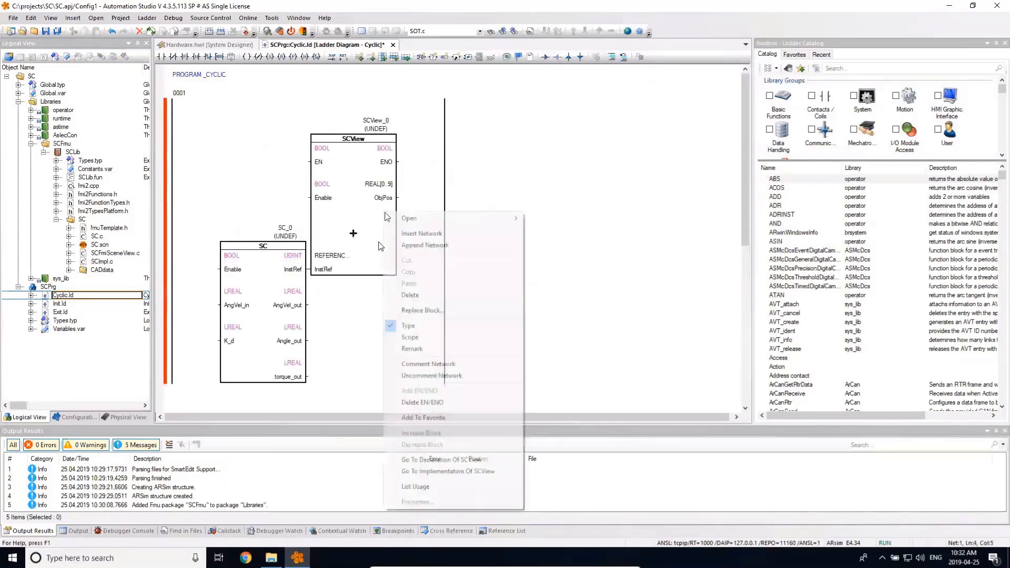
pyautogui.click(433, 402)
pyautogui.click(391, 325)
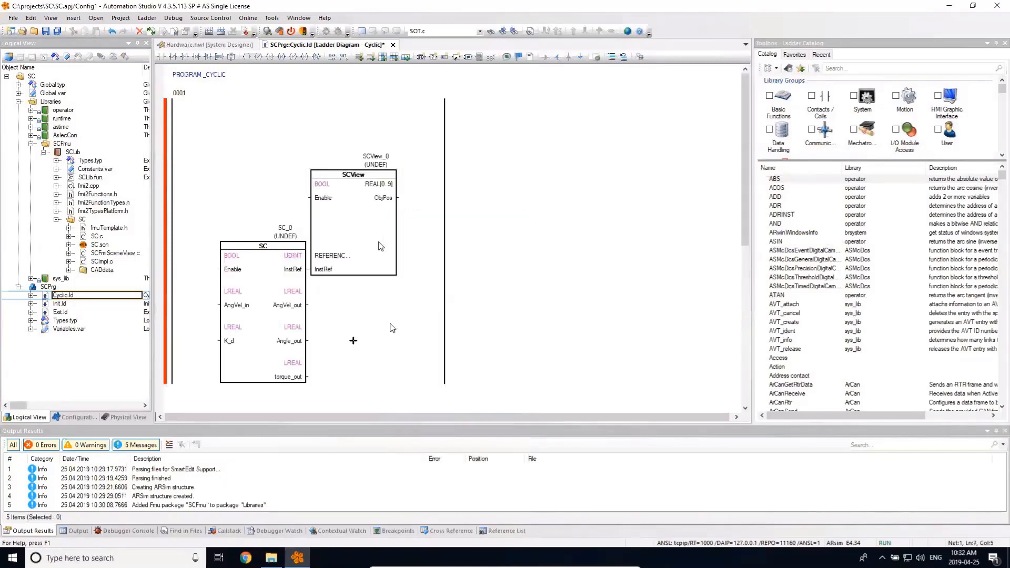
# - Add an analog value of TRUE to the SC block's Enable input
pyautogui.click(220, 271)
pyautogui.click(220, 272)
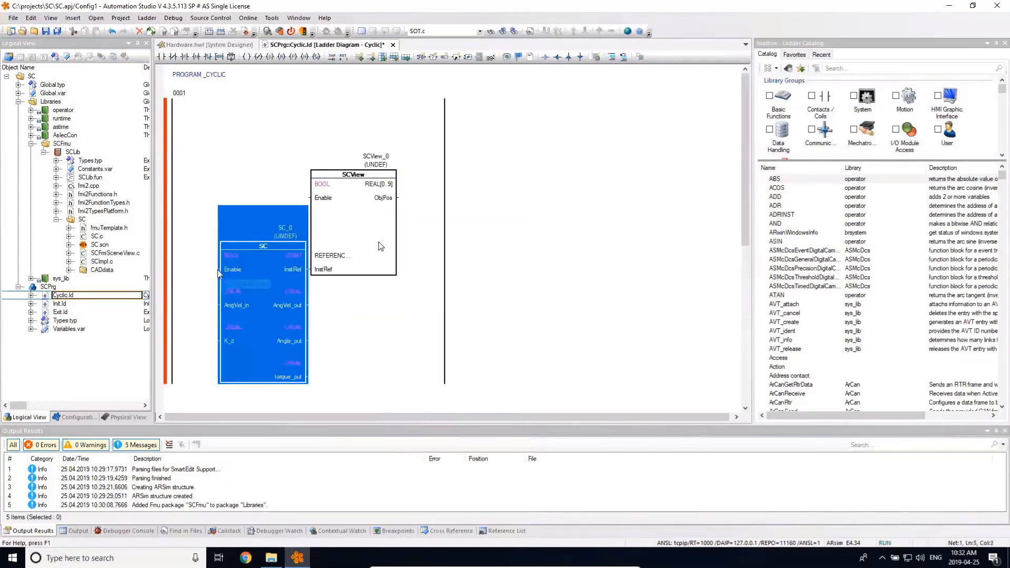
pyautogui.click(218, 269)
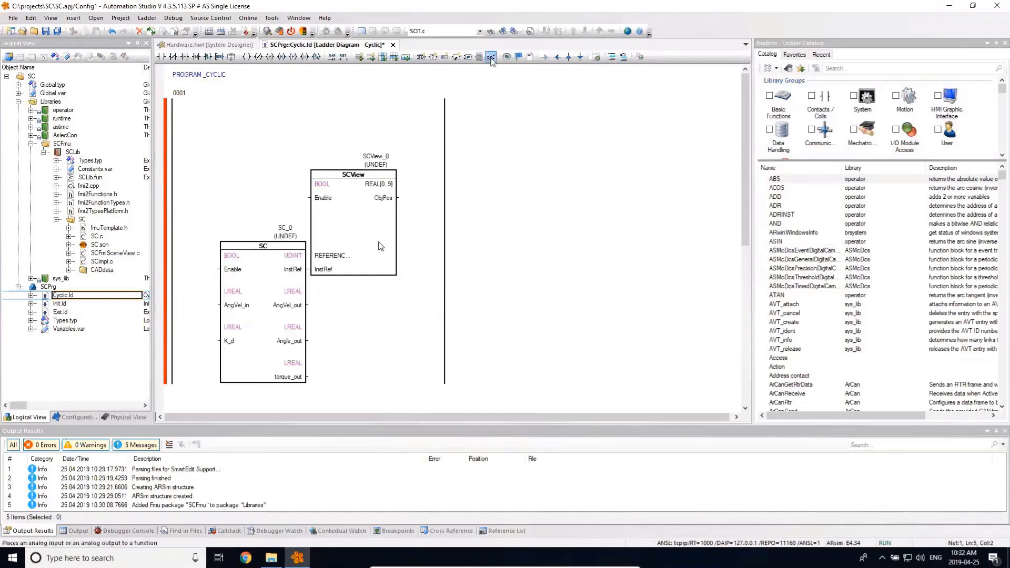
pyautogui.click(491, 58)
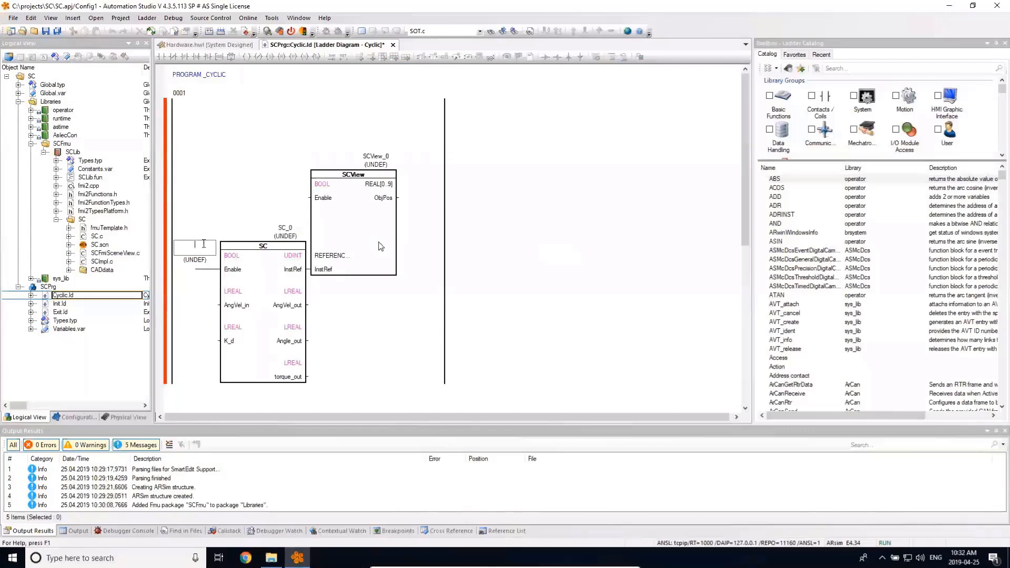
pyautogui.write('TRUE')
pyautogui.press('Return')
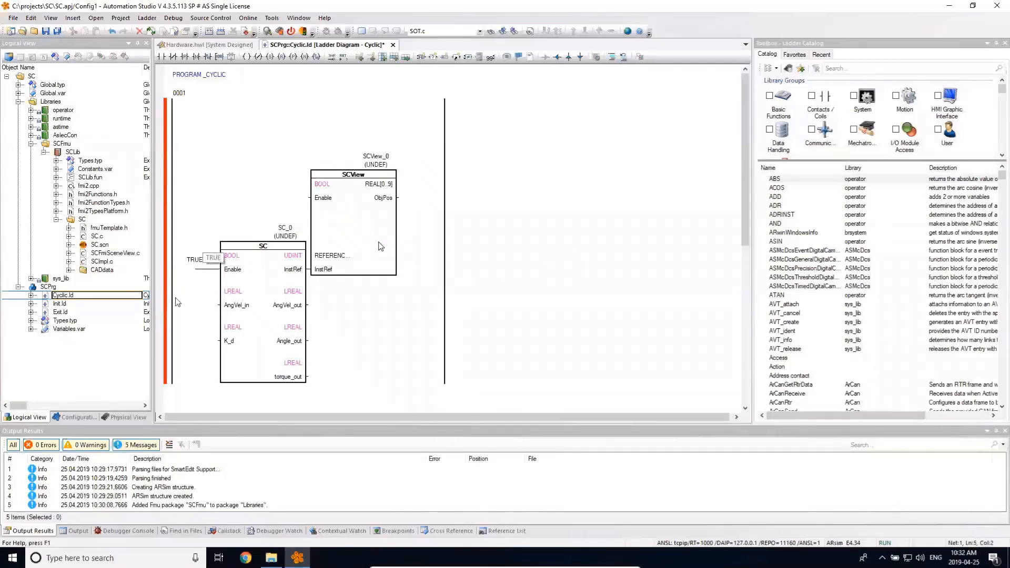
# - Add an analog value of 7.5 to the SC block's AngVel_in input
pyautogui.click(221, 307)
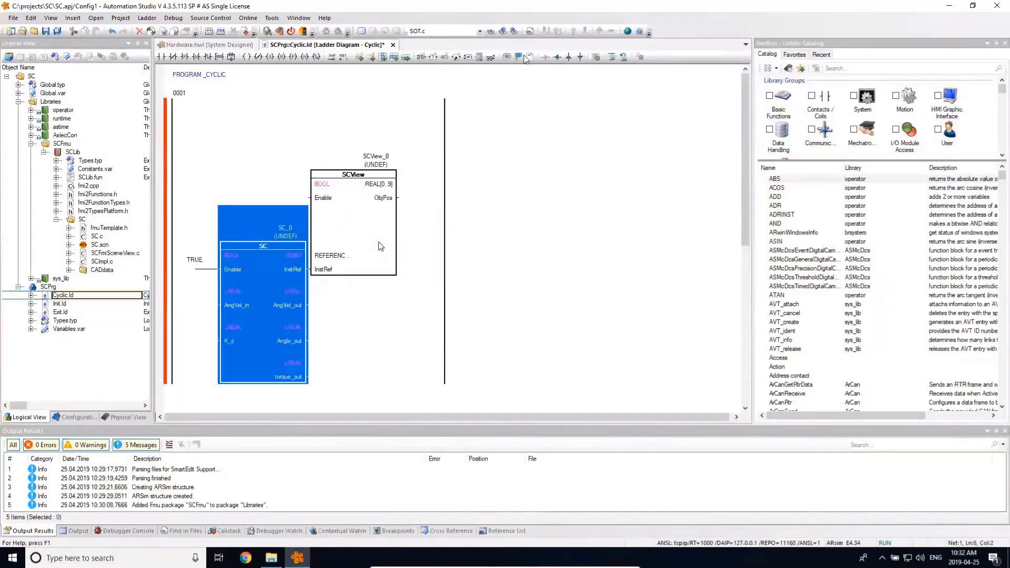
pyautogui.click(491, 58)
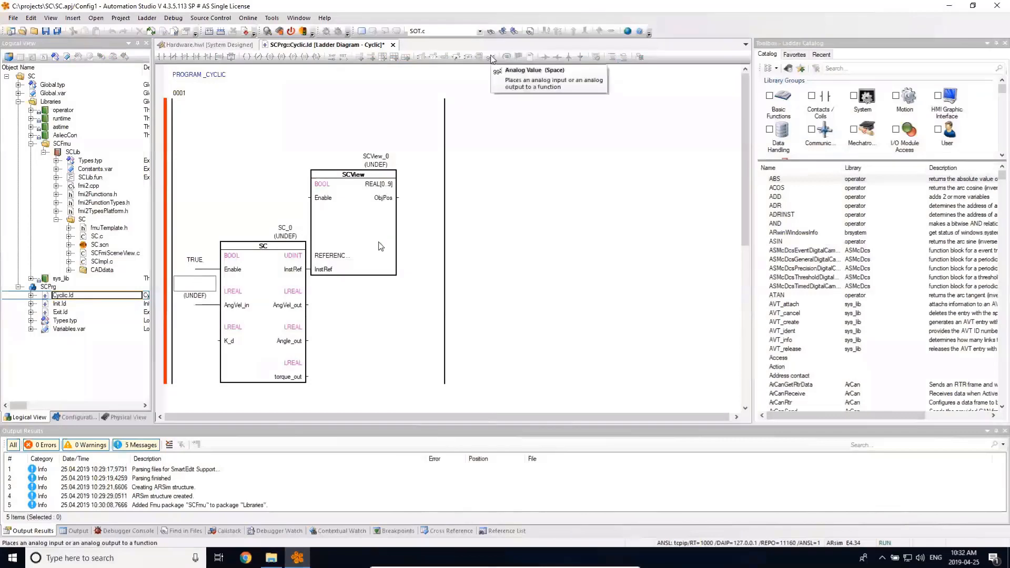
pyautogui.write('7.5')
pyautogui.press('Return')
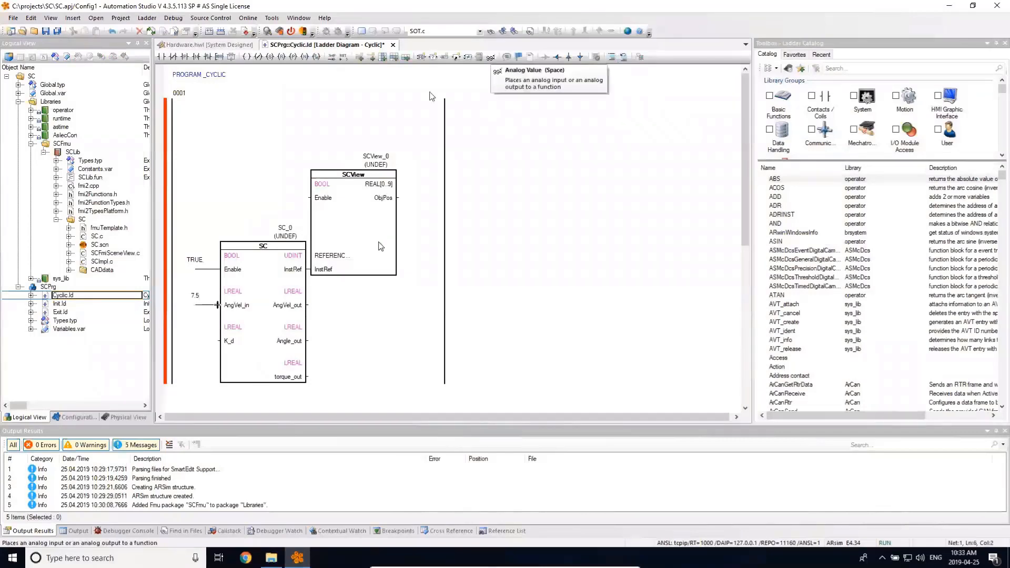
# - Add an analog value of TRUE to the SCView block's Enable input
pyautogui.click(218, 341)
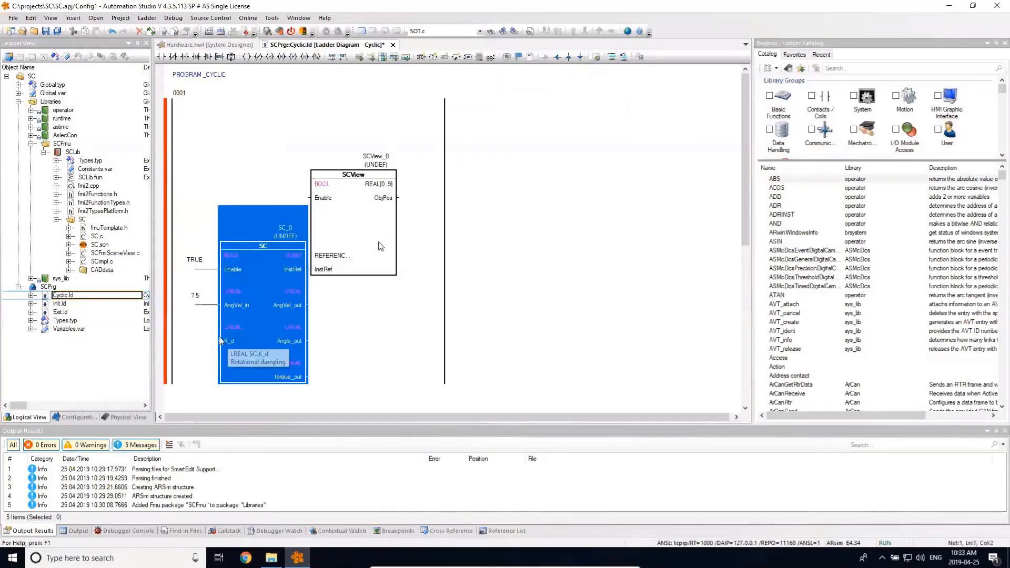
pyautogui.click(214, 344)
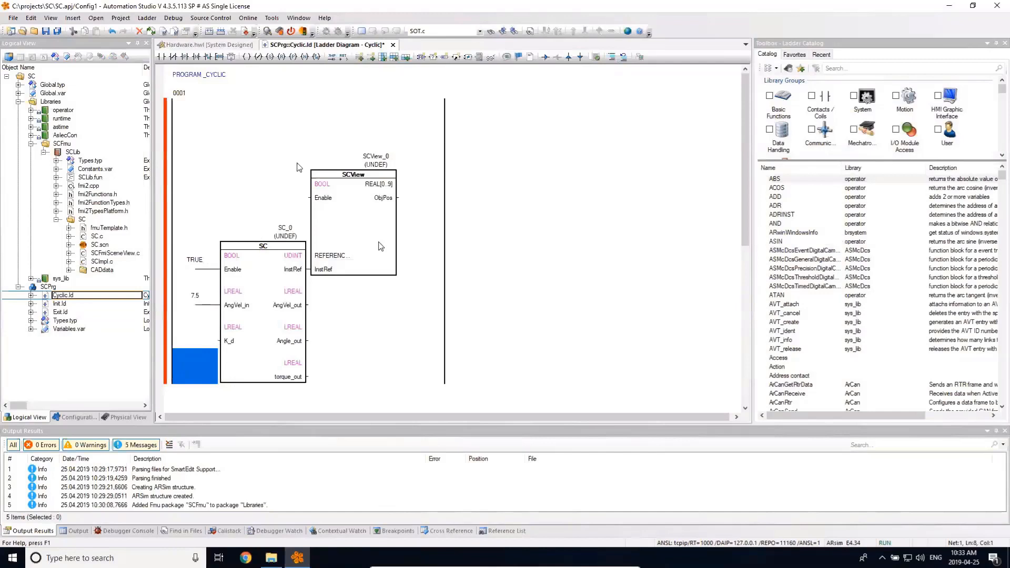
pyautogui.click(316, 196)
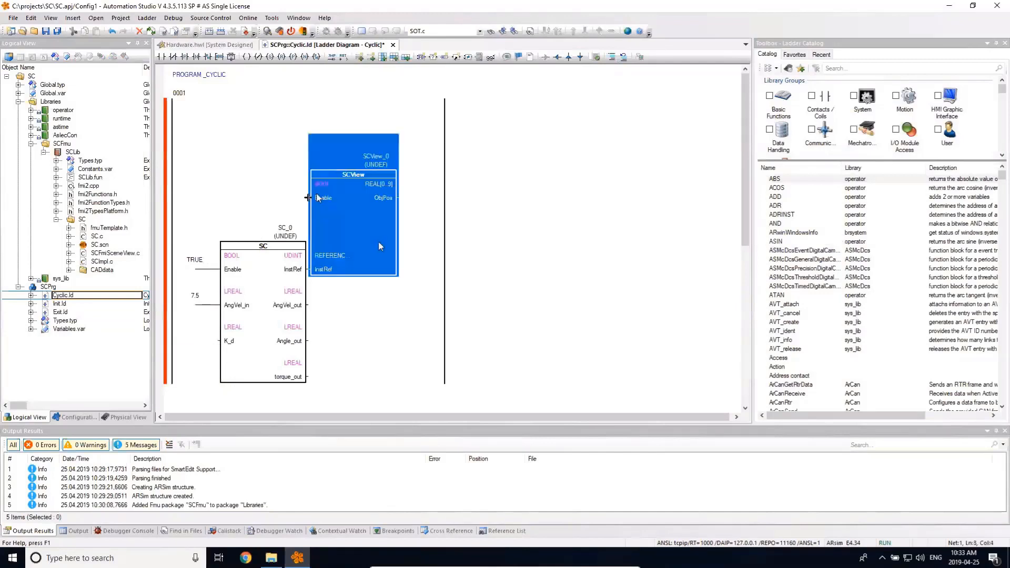
pyautogui.click(491, 58)
pyautogui.write('TRUE')
pyautogui.press('Return')
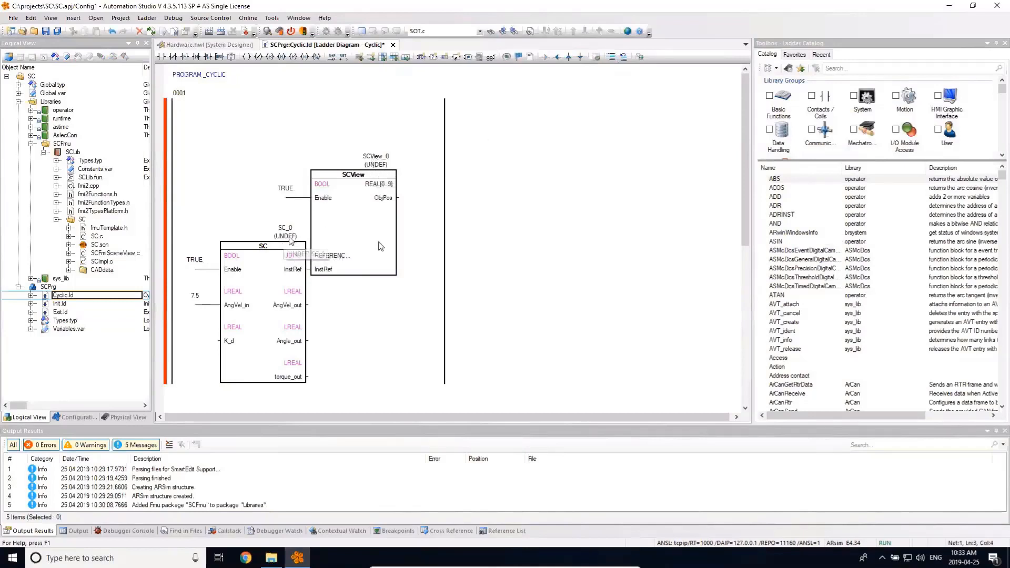
# - Open the SCPrg program's Variables.var file and add a variable named SC_0
pyautogui.doubleClick(63, 329)
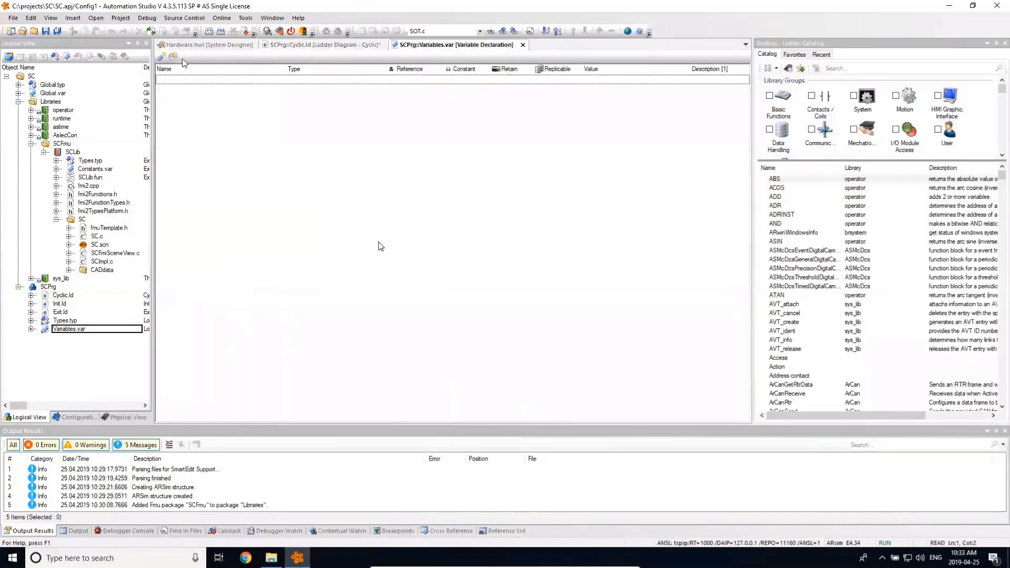
pyautogui.click(161, 57)
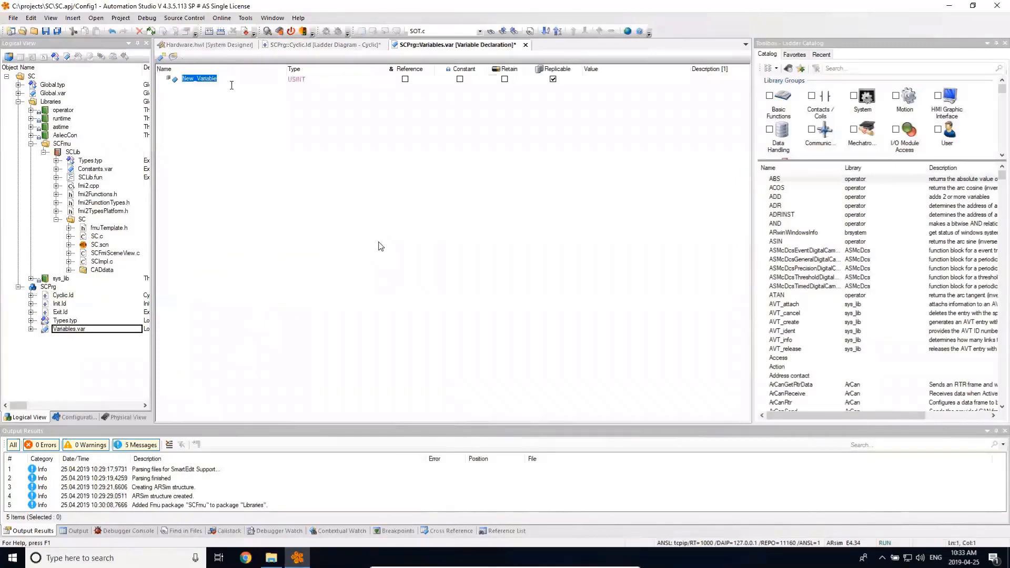
pyautogui.write('SC_0')
pyautogui.press('Tab')
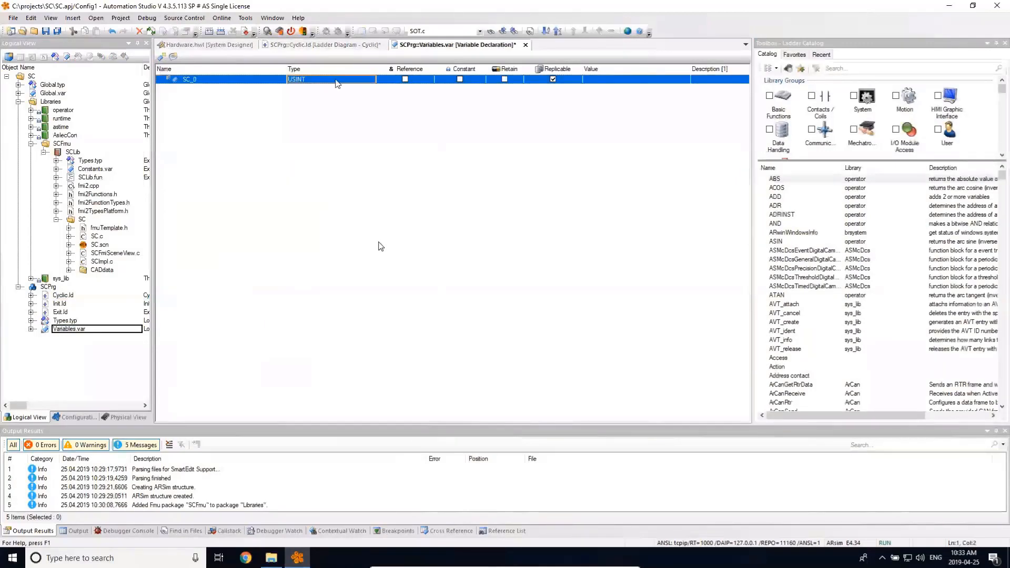
# - Set the data type of SC_0 to the SC function block, filtering the function block types by "sc"
pyautogui.click(371, 80)
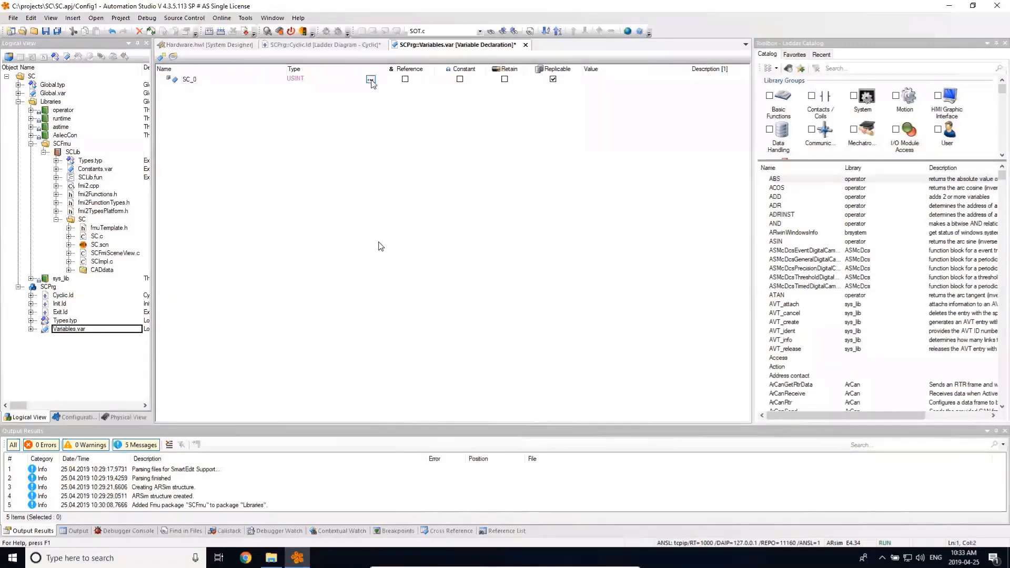
pyautogui.click(371, 81)
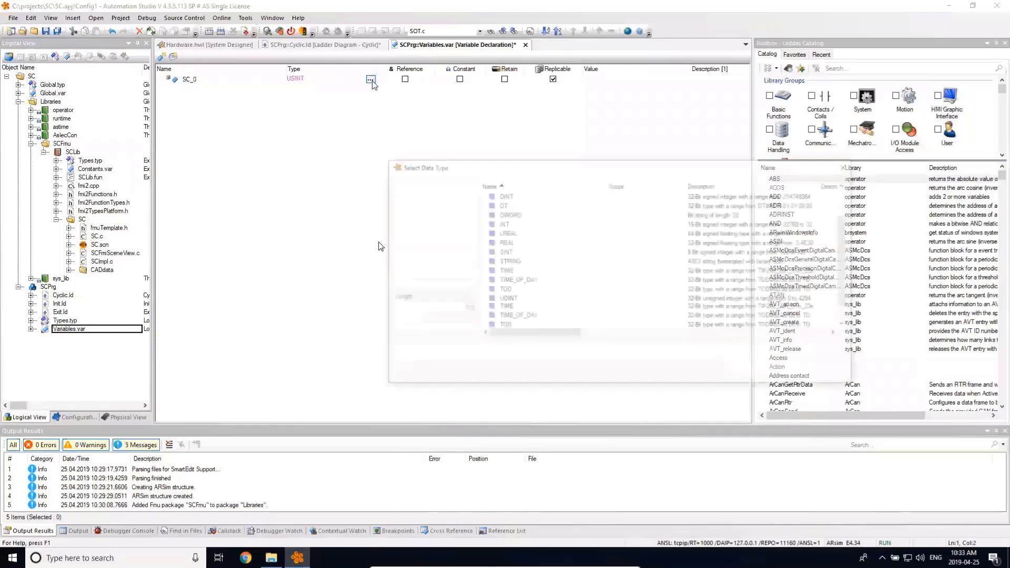
pyautogui.click(431, 196)
pyautogui.click(405, 236)
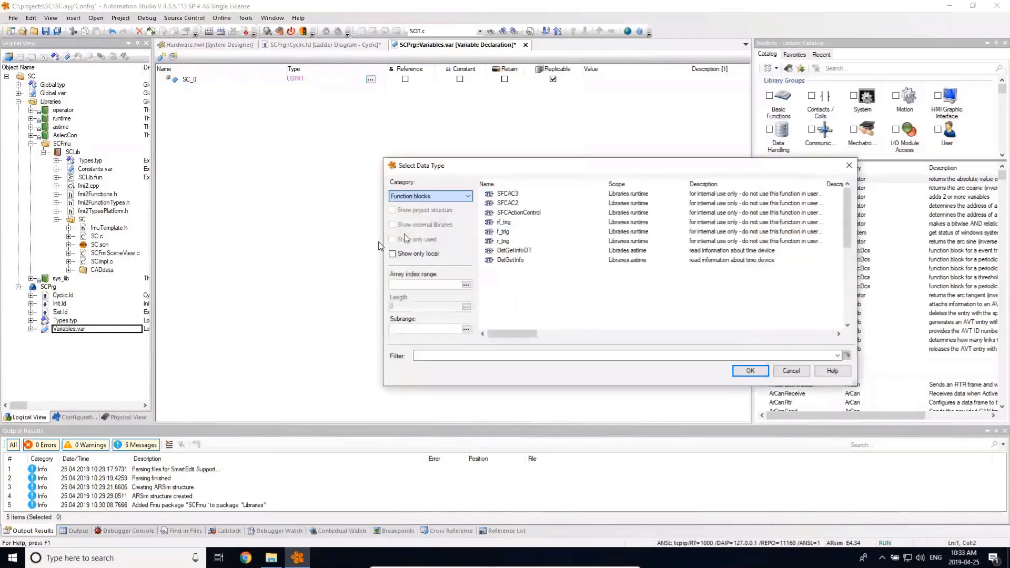
pyautogui.click(478, 358)
pyautogui.write('sc')
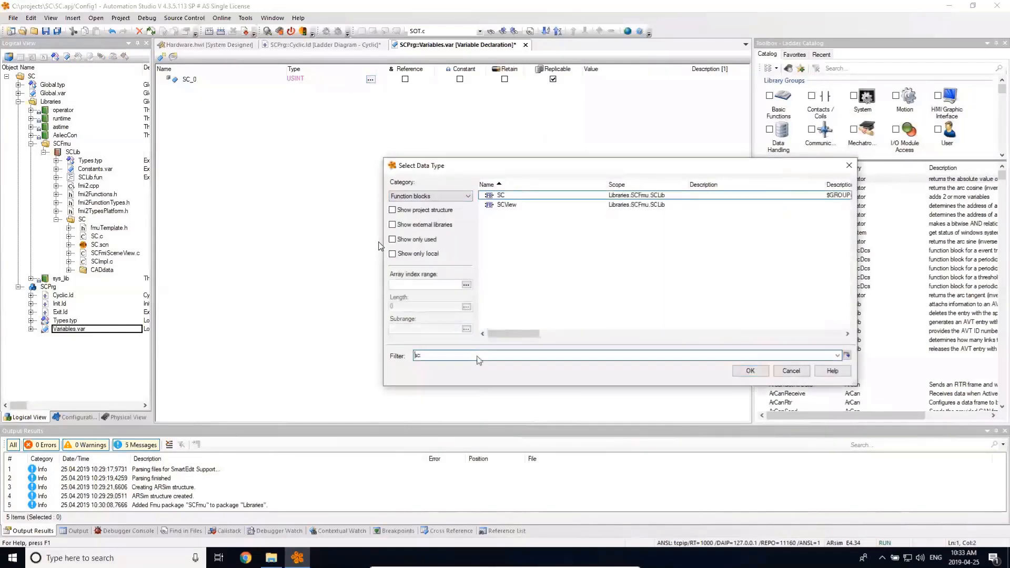
pyautogui.click(503, 196)
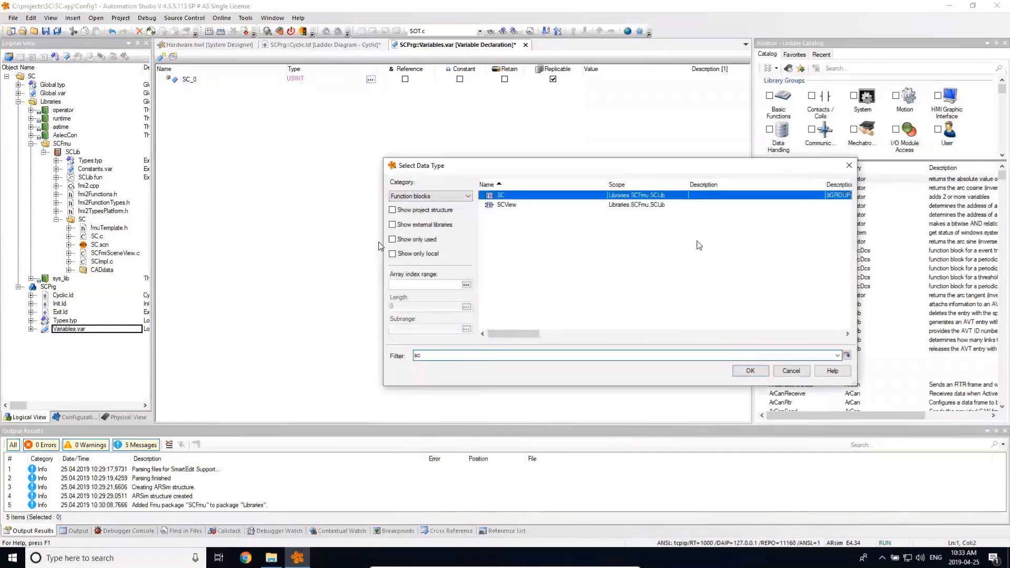
pyautogui.click(757, 376)
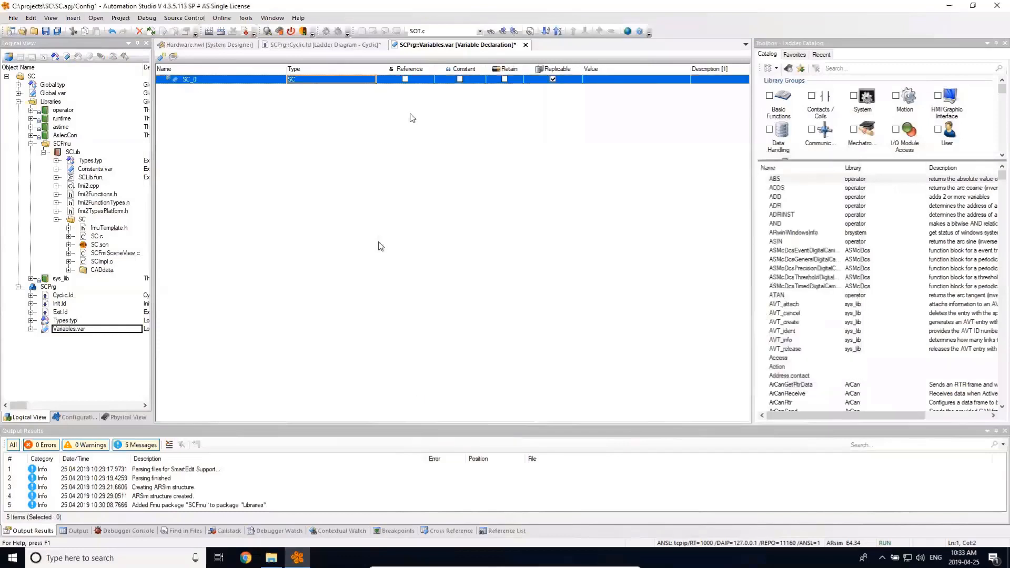
# - Add a second variable named SCView_0 to the variable declaration
pyautogui.click(161, 56)
pyautogui.write('SCView_')
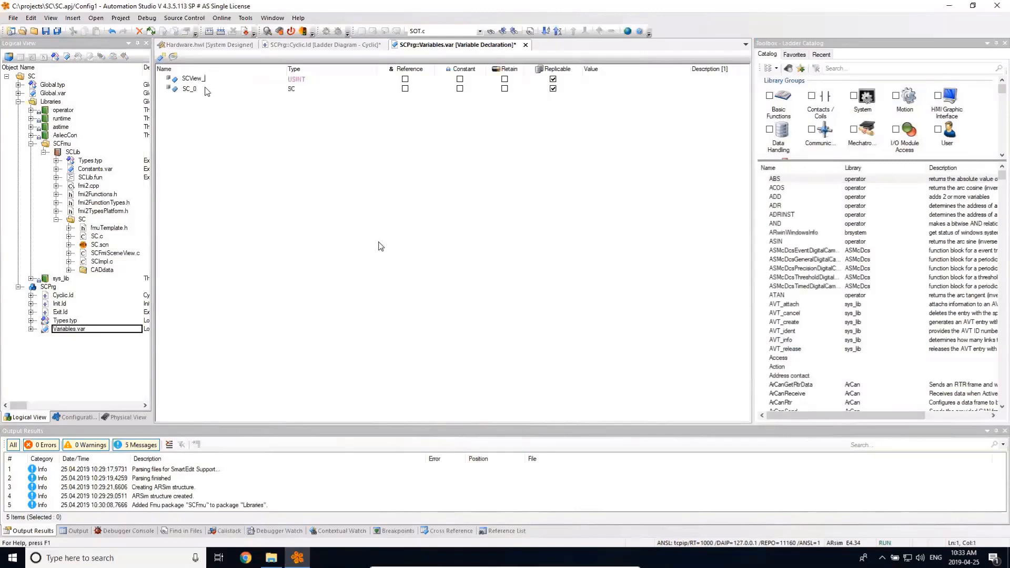
pyautogui.write('0')
# - Set the data type of SCView_0 to the SCView function block, filtering the function block types by "sc"
pyautogui.click(370, 80)
pyautogui.click(371, 80)
pyautogui.click(449, 196)
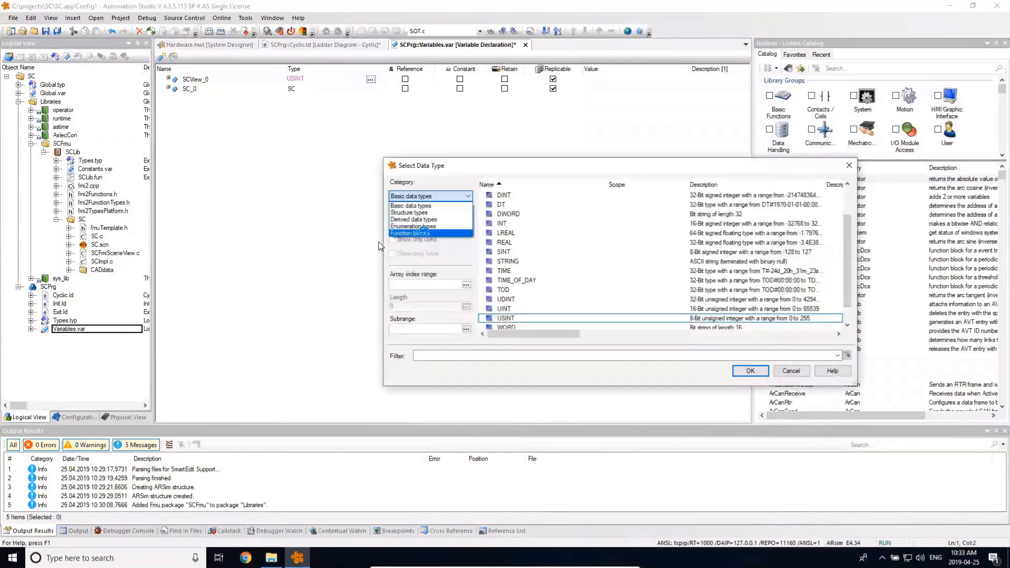
pyautogui.click(429, 235)
pyautogui.click(520, 356)
pyautogui.write('sc')
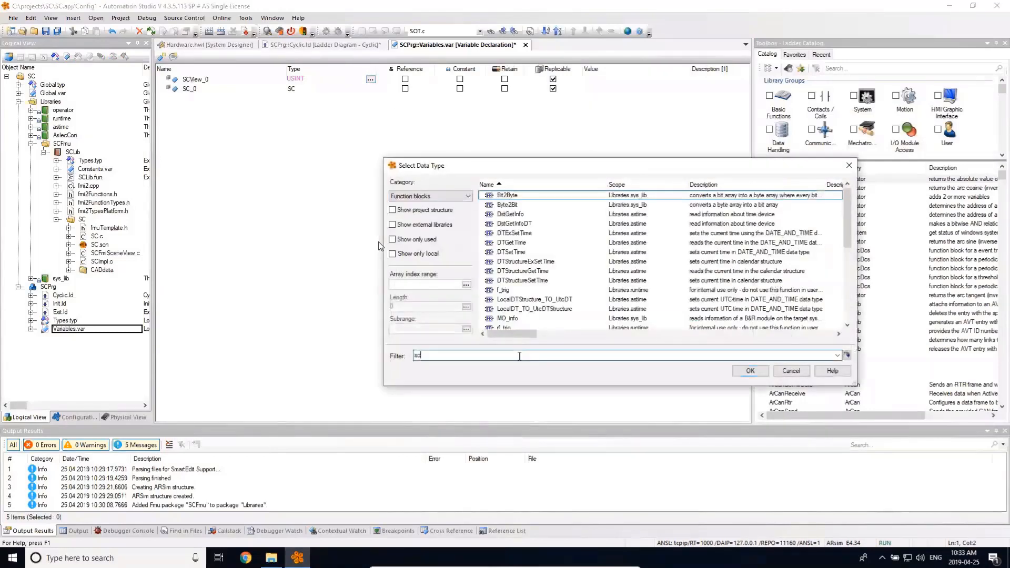
pyautogui.click(507, 209)
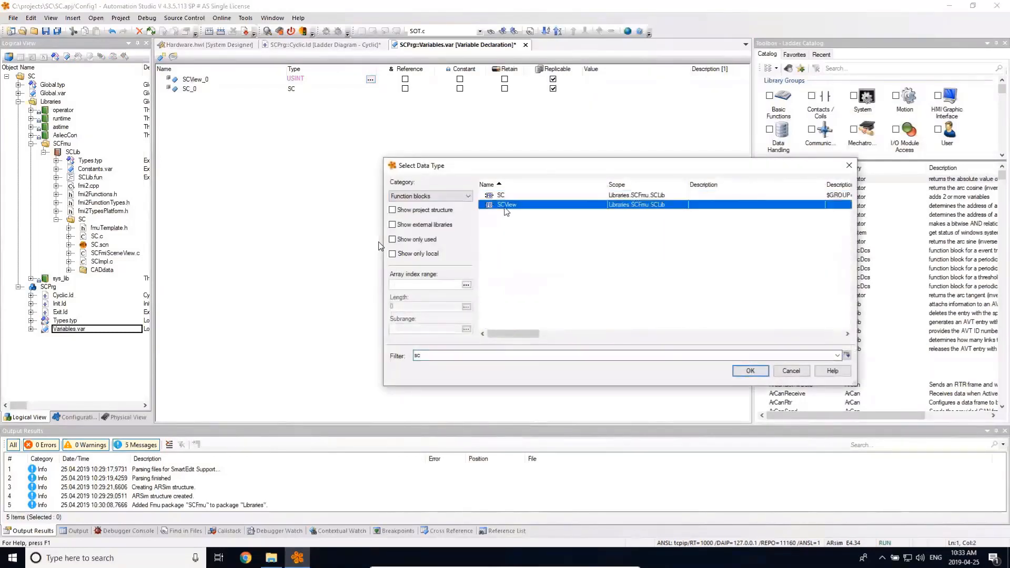
pyautogui.doubleClick(506, 208)
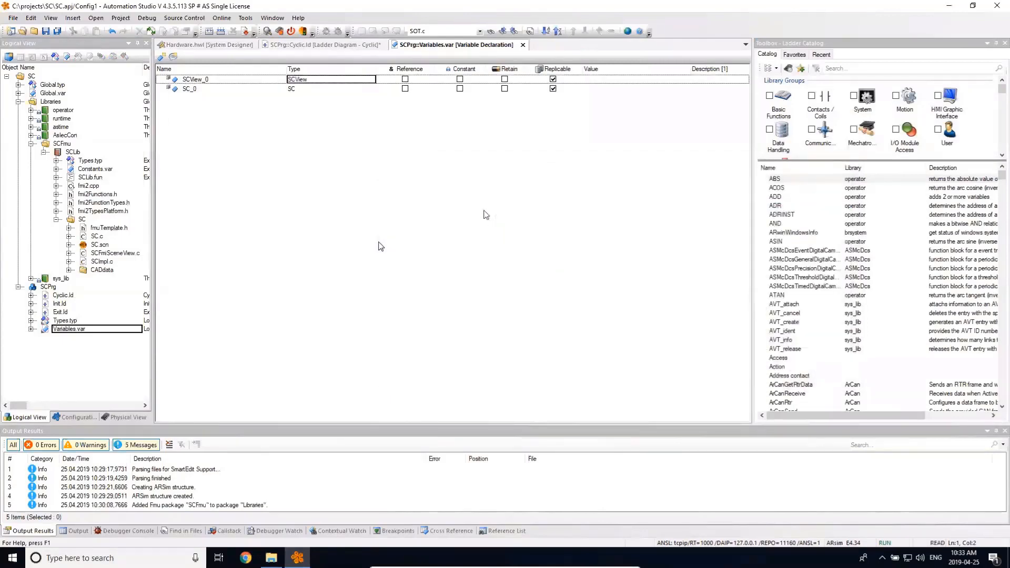
# - Run an offline installation from the ladder program, building the project and creating the ARSim structure in the local install folder
pyautogui.click(332, 46)
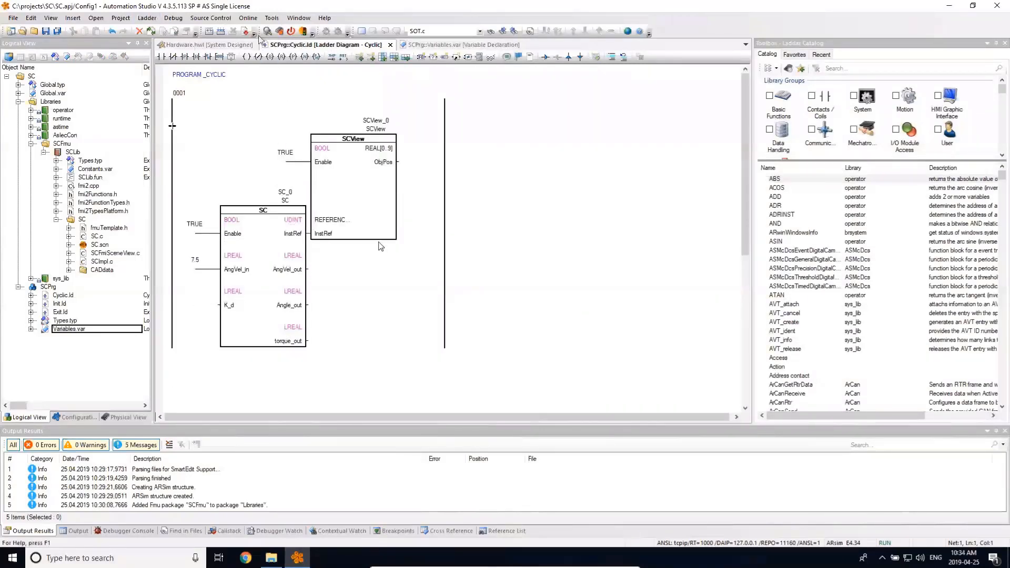
pyautogui.click(121, 18)
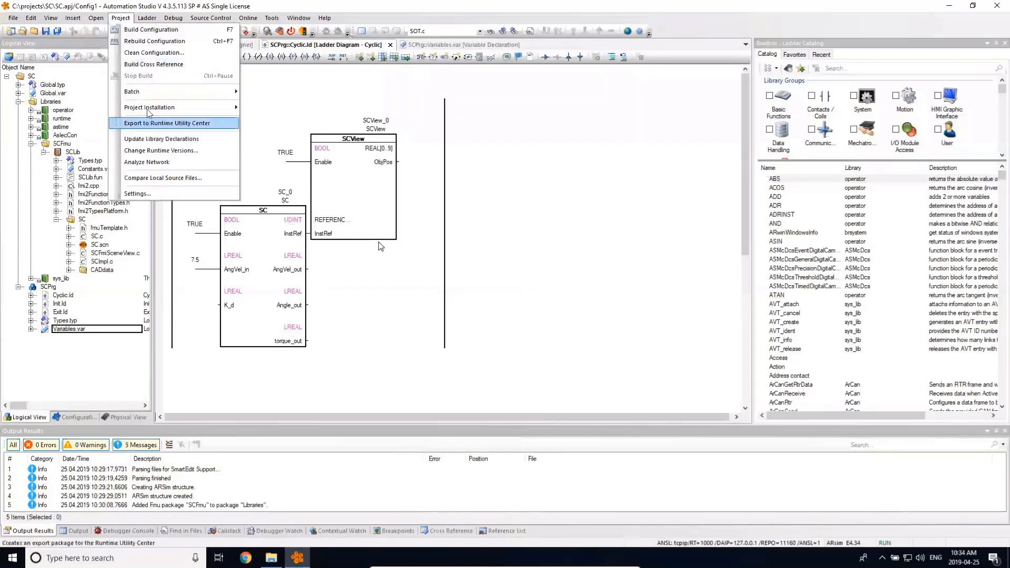
pyautogui.moveTo(150, 108)
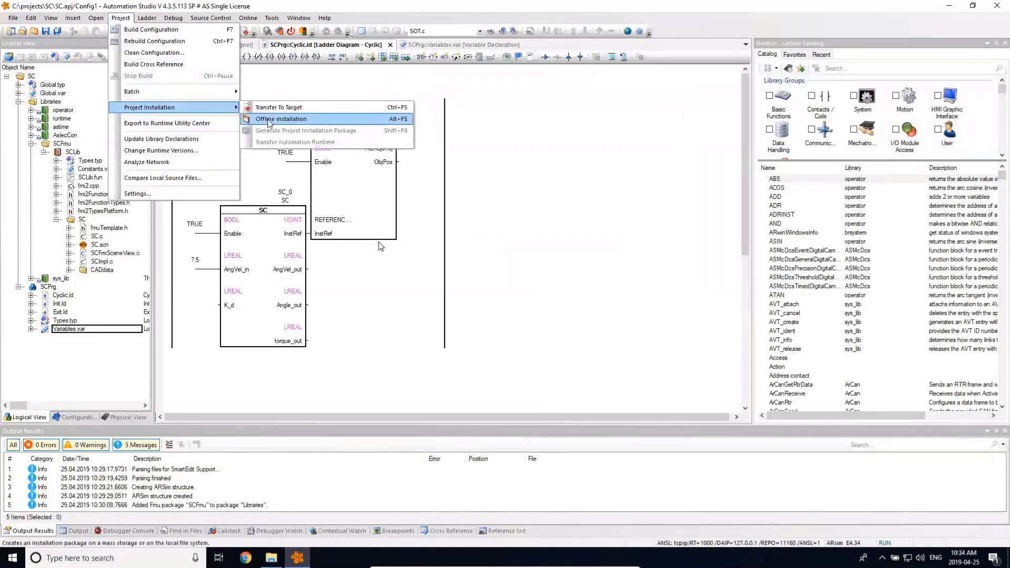
pyautogui.click(269, 122)
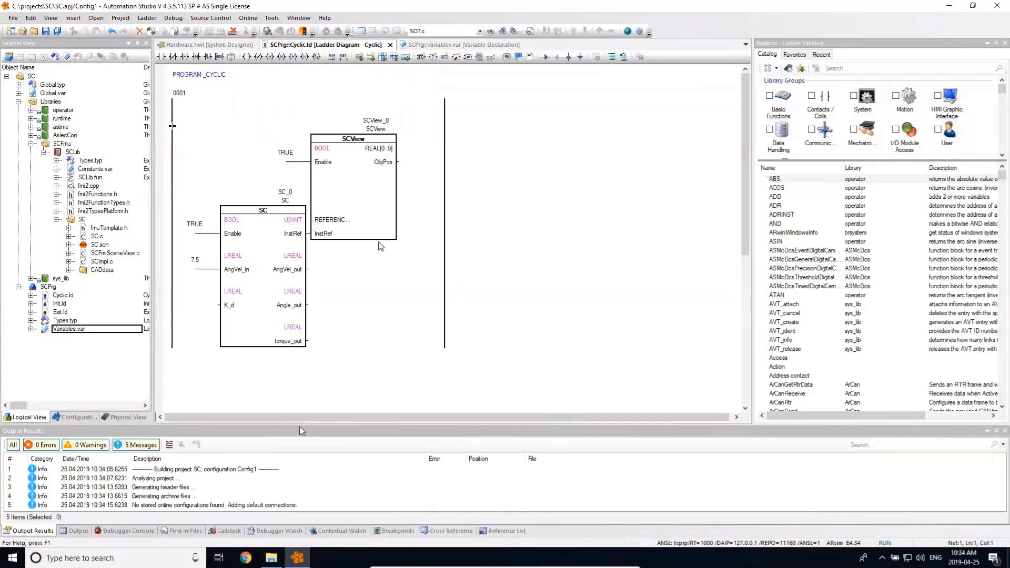
pyautogui.moveTo(300, 427); pyautogui.dragTo(296, 367)
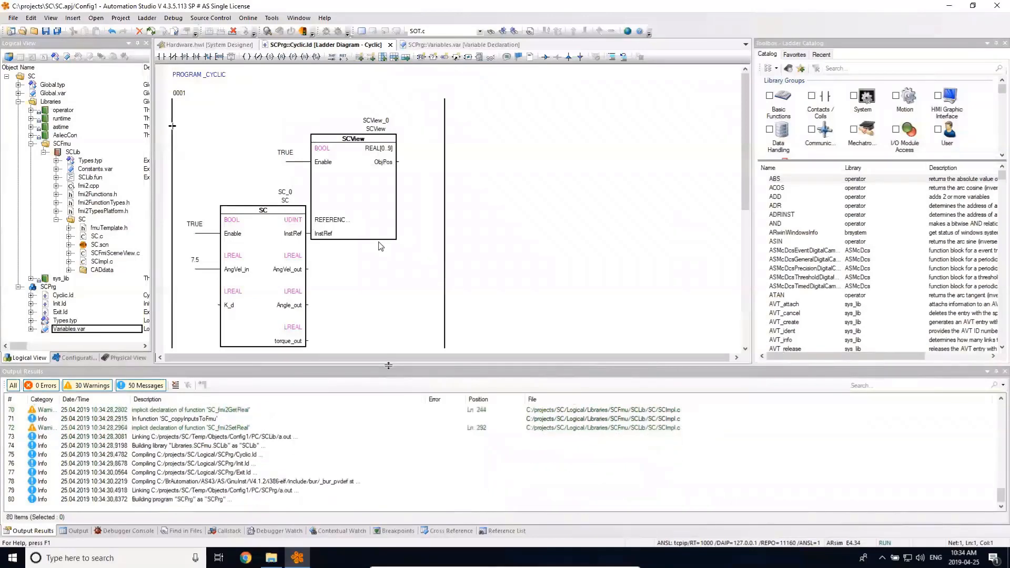
pyautogui.moveTo(388, 366); pyautogui.dragTo(398, 394)
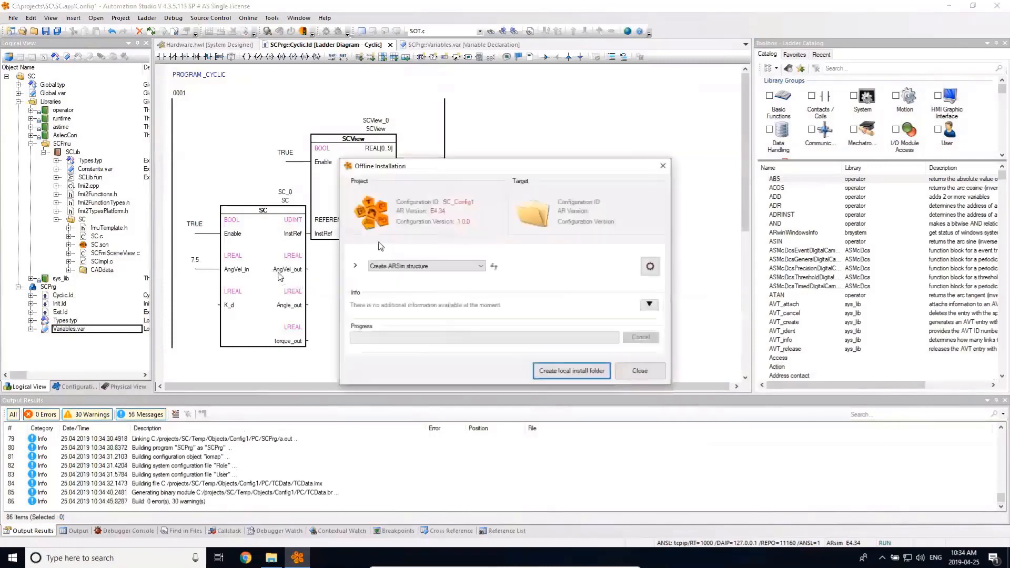
pyautogui.click(553, 372)
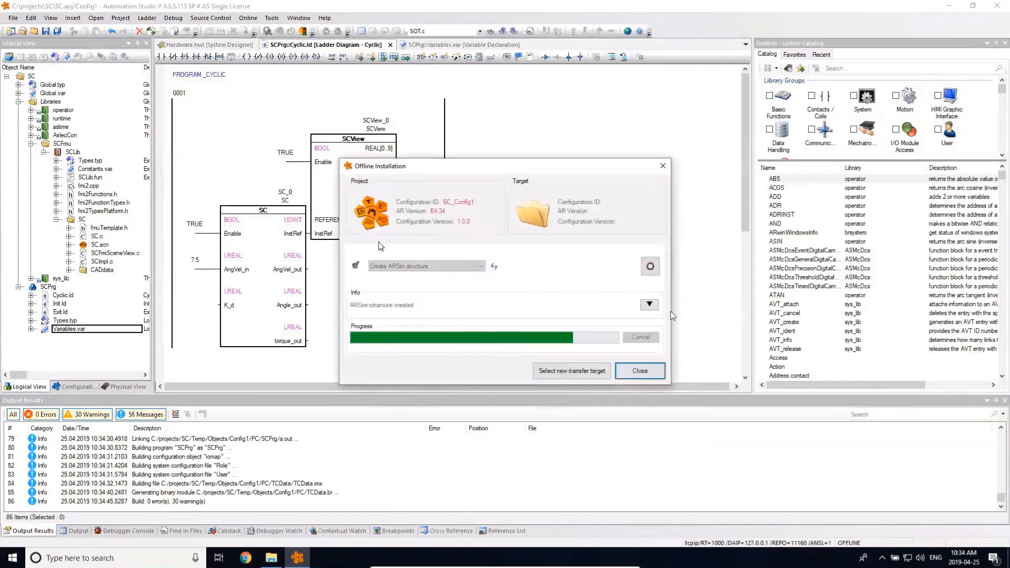
pyautogui.click(641, 371)
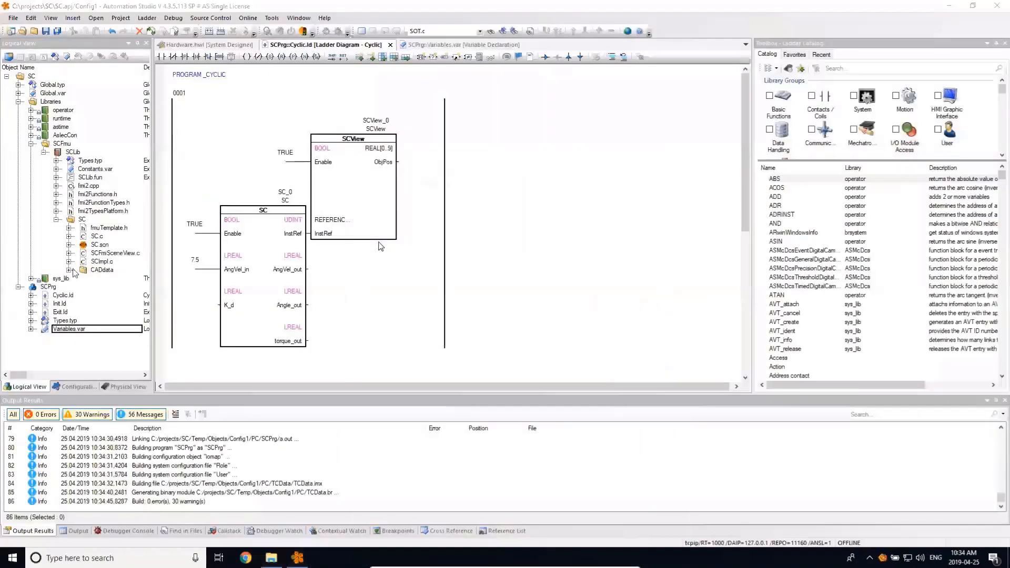
# - Open the Watch window for the SCPrg program
pyautogui.click(48, 288)
pyautogui.rightClick(47, 292)
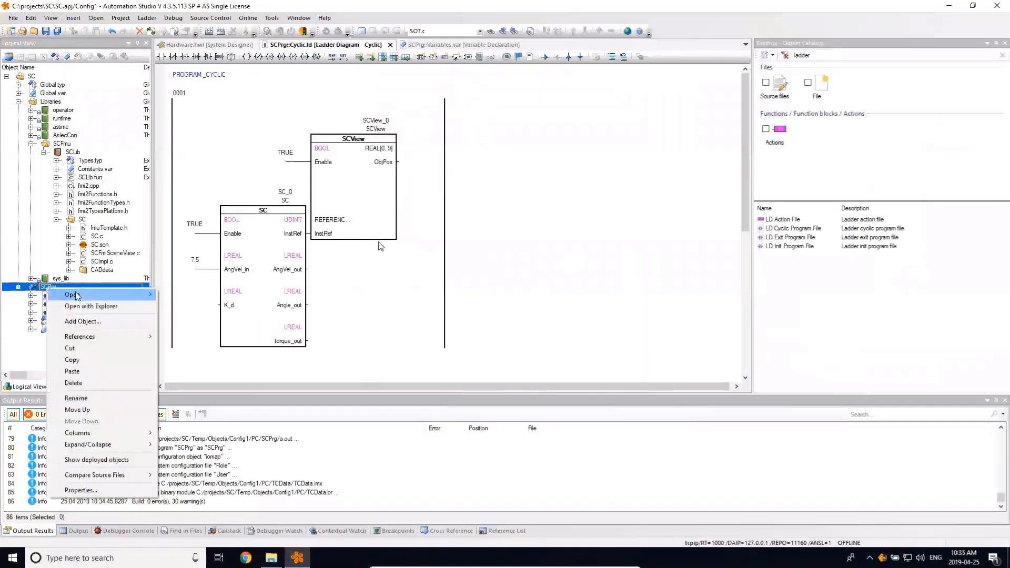
pyautogui.moveTo(111, 298)
pyautogui.click(171, 296)
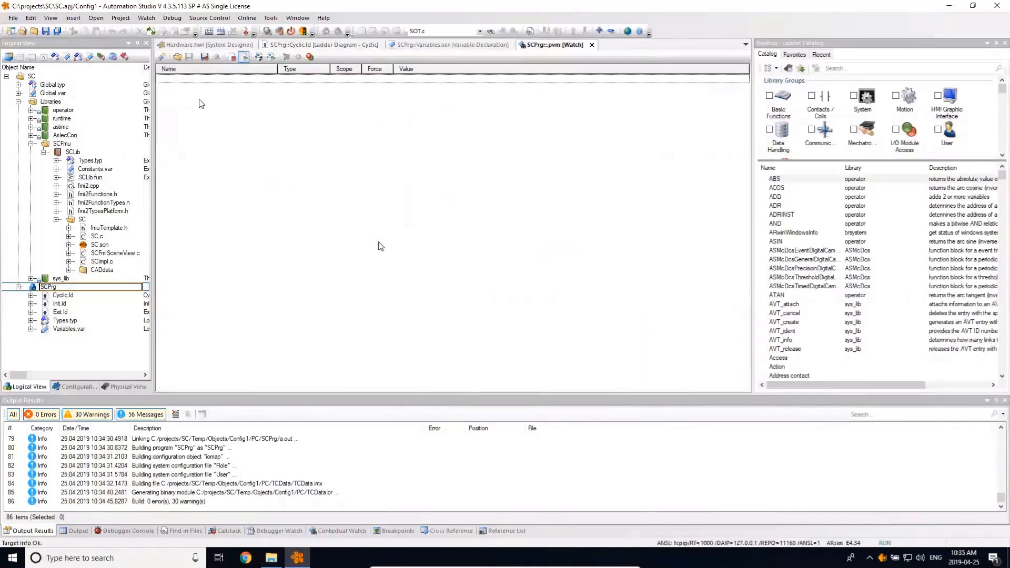
# - Insert AngVel_in, K_d, AngVel_out, Angle_out and torque_out of SC_0 into the watch list and select the K_d entry
pyautogui.click(161, 56)
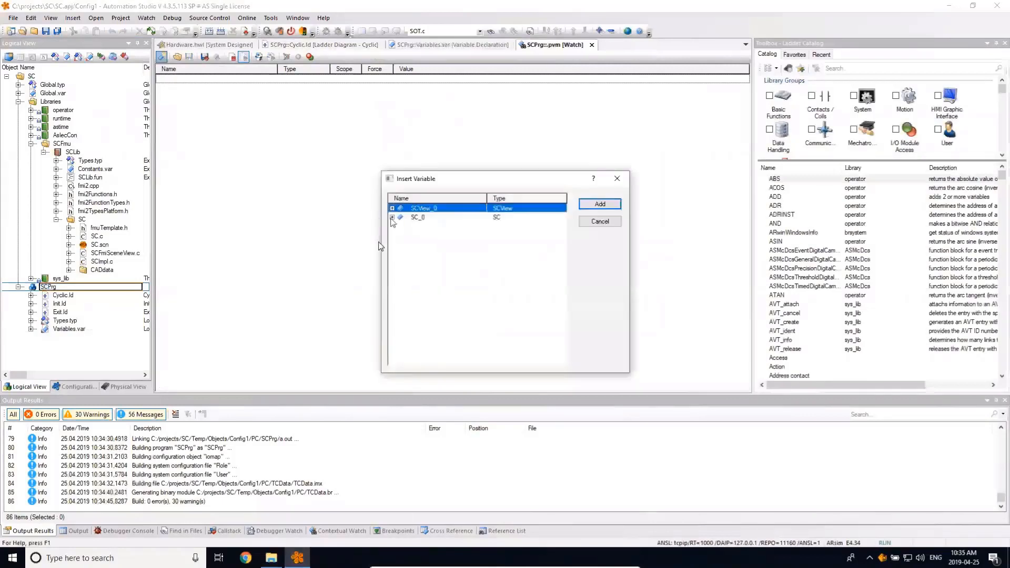
pyautogui.click(393, 218)
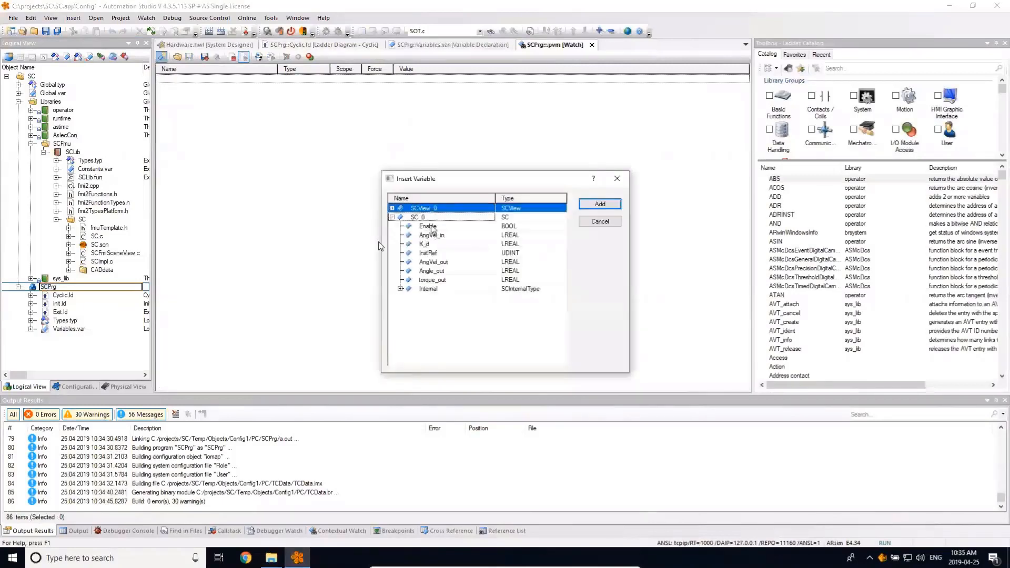
pyautogui.click(441, 238)
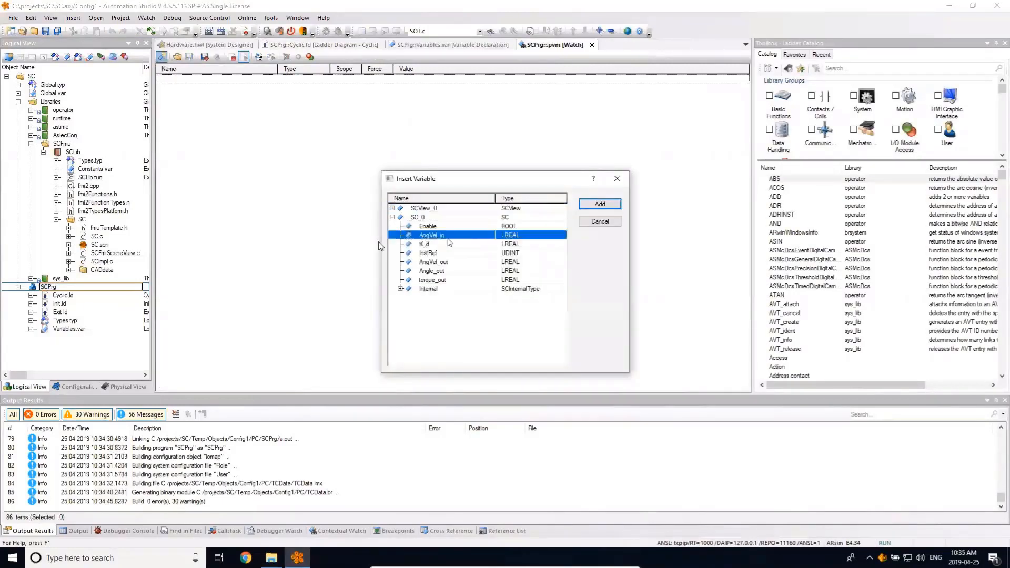
pyautogui.keyDown('shift'); pyautogui.click(442, 245); pyautogui.keyUp('shift')
pyautogui.keyDown('ctrl'); pyautogui.click(441, 263); pyautogui.keyUp('ctrl')
pyautogui.keyDown('ctrl'); pyautogui.click(443, 272); pyautogui.keyUp('ctrl')
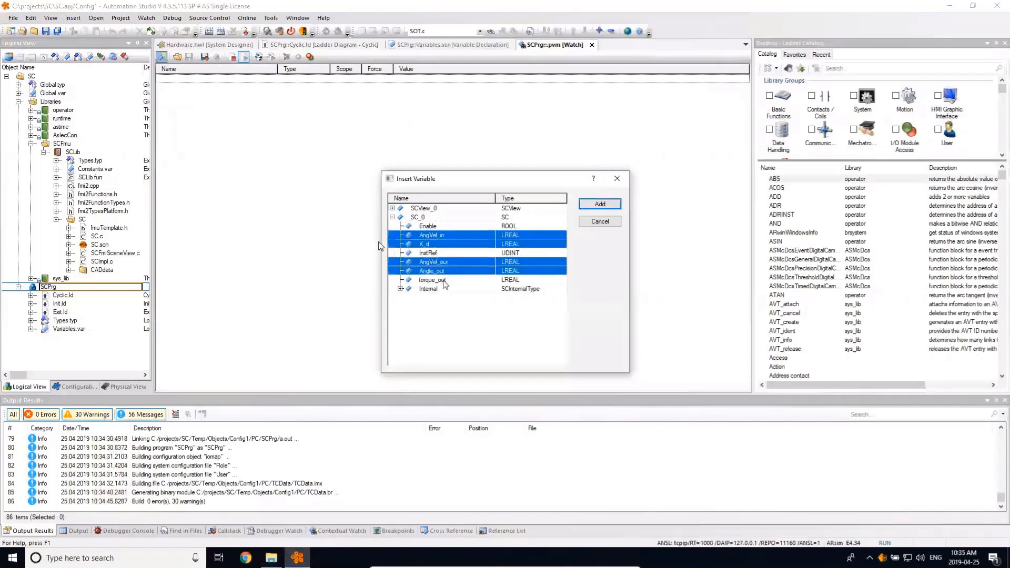
pyautogui.keyDown('ctrl'); pyautogui.click(443, 280); pyautogui.keyUp('ctrl')
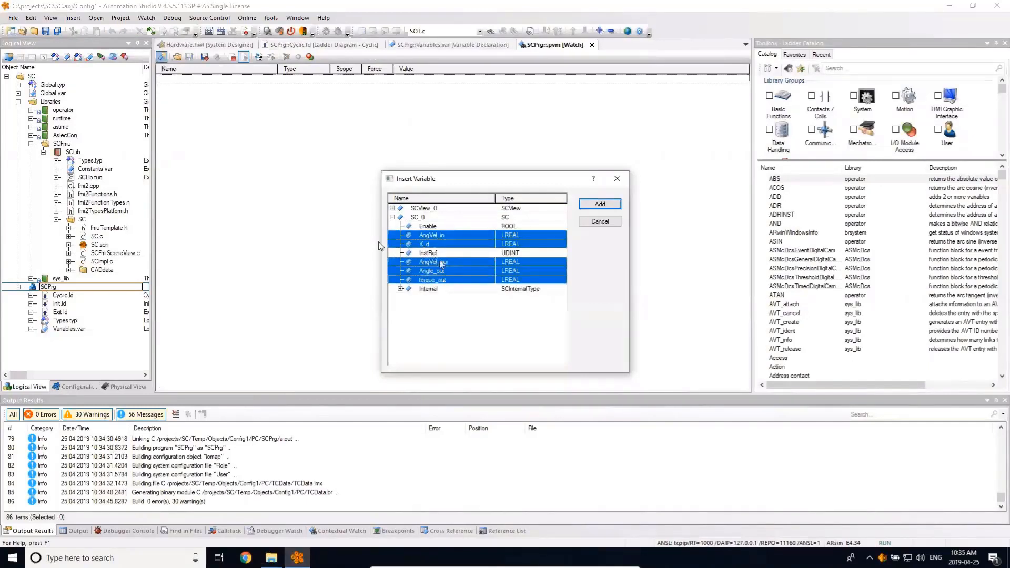
pyautogui.click(599, 205)
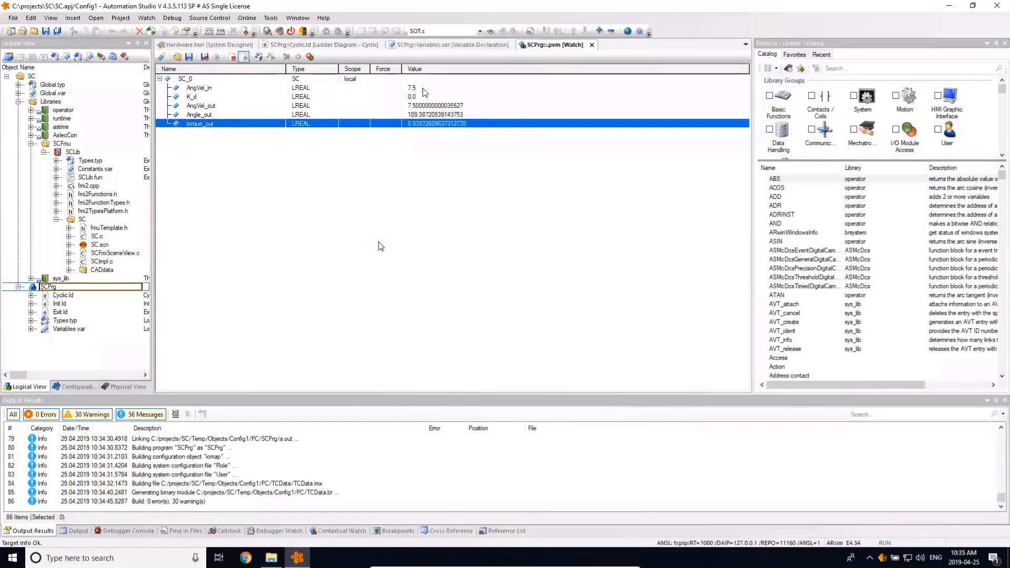
pyautogui.click(443, 97)
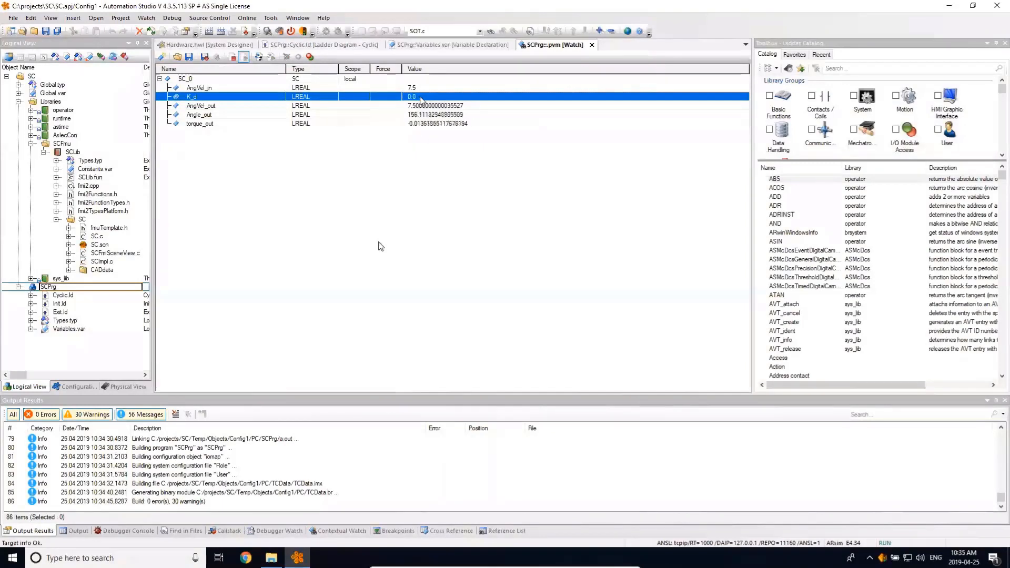
# - Set K_d of SC_0 in the watch list to 0.1, 10 and finally 0.01, observing torque_out after each change
pyautogui.write('0.1')
pyautogui.press('Return')
pyautogui.click(426, 97)
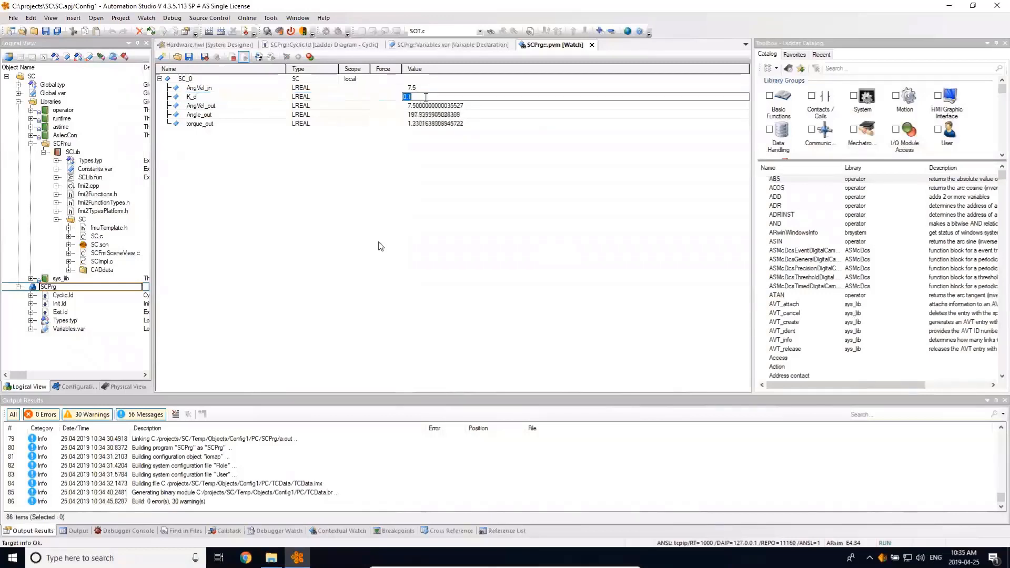
pyautogui.write('10')
pyautogui.press('Return')
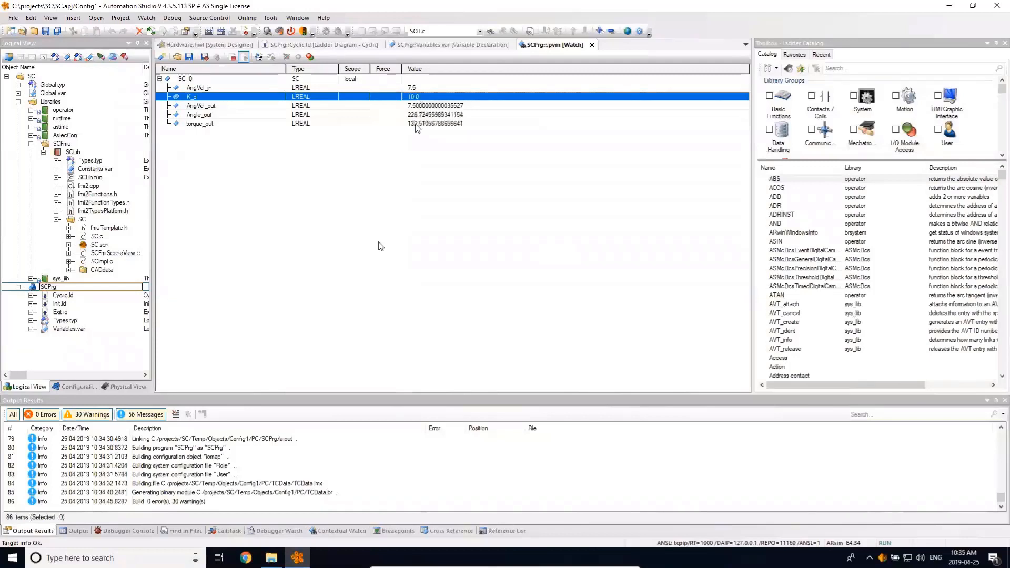
pyautogui.click(420, 98)
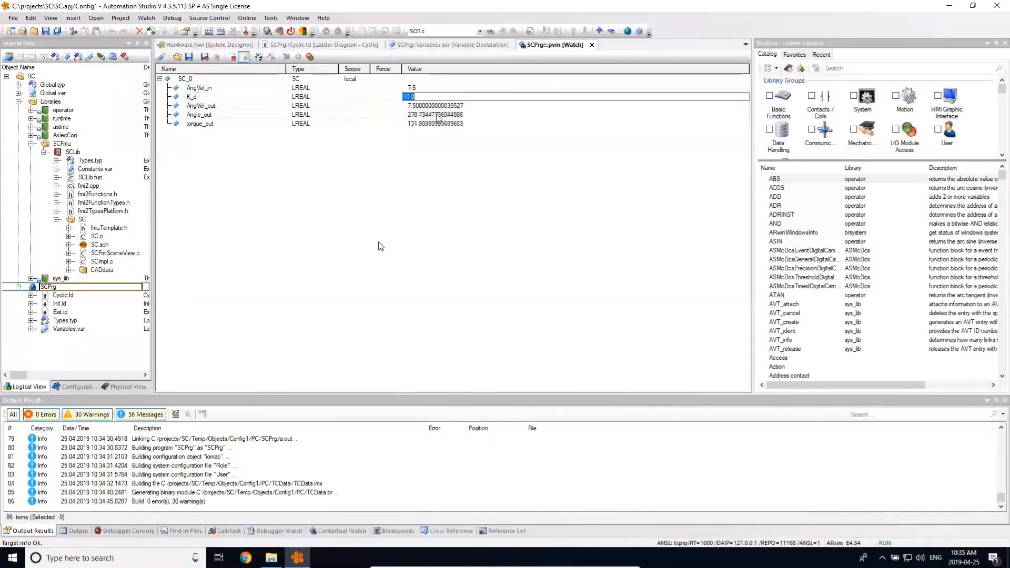
pyautogui.write('0.01')
pyautogui.press('Return')
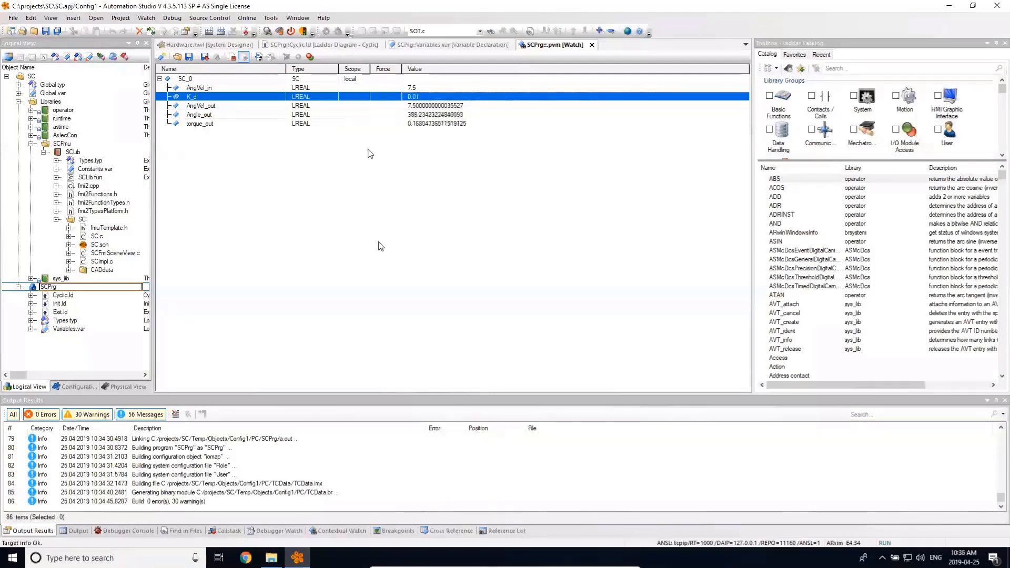
# - Open the SC.scn scene file from the SCLib library in B&R Scene Viewer, with the slider-crank assembly in view
pyautogui.click(97, 245)
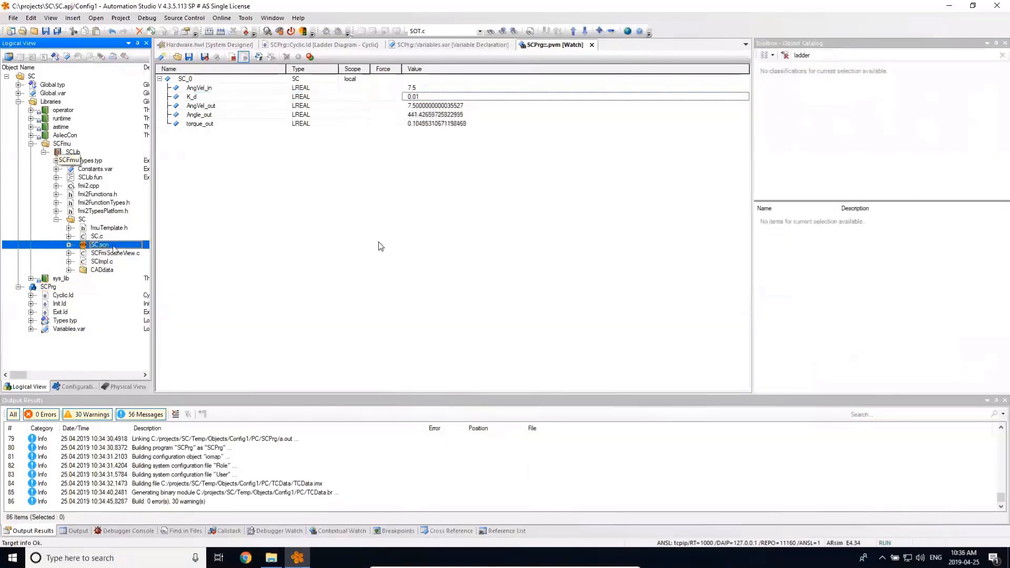
pyautogui.doubleClick(98, 245)
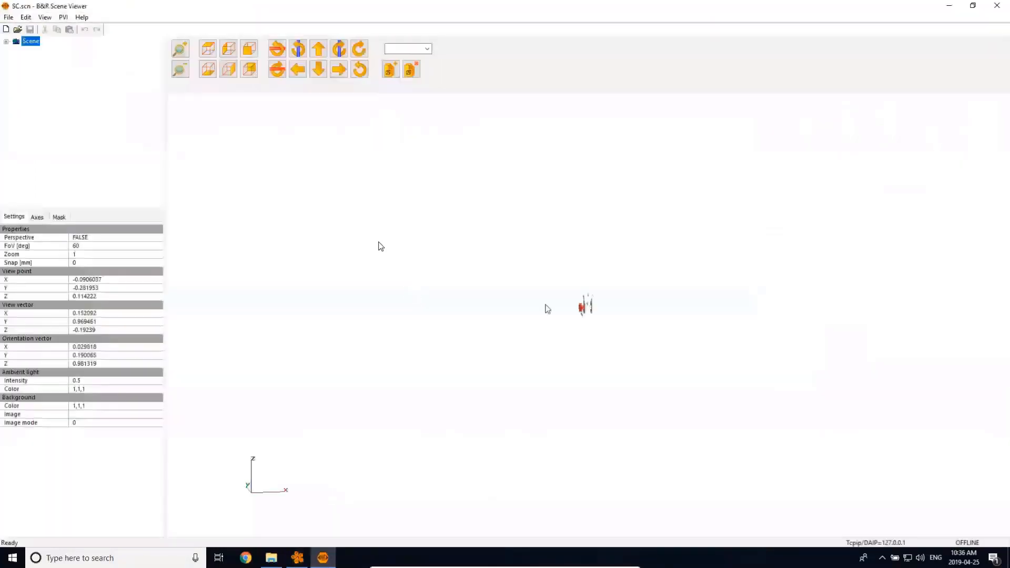
pyautogui.scroll(12, 547, 307)
pyautogui.scroll(7, 547, 287)
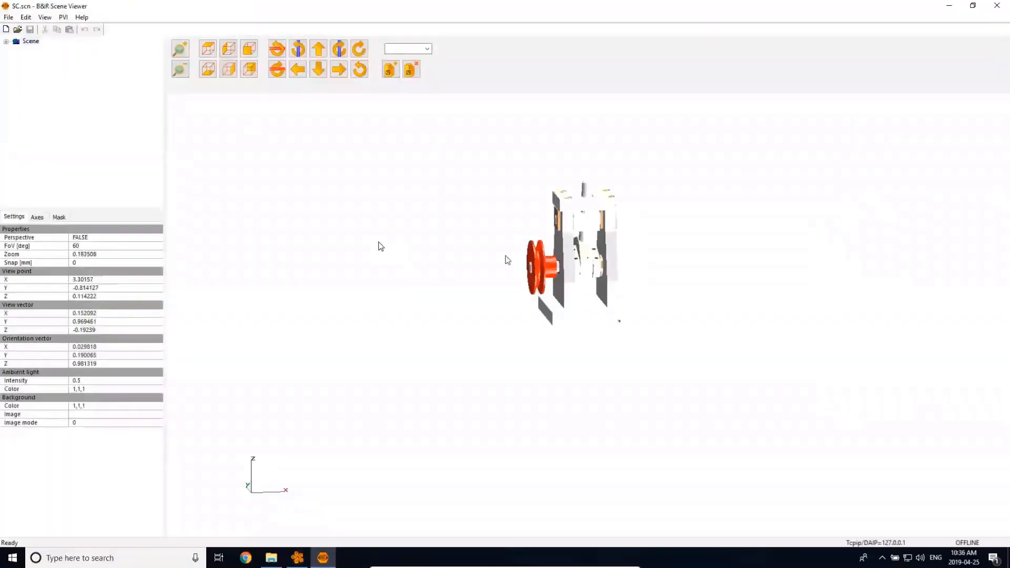
pyautogui.moveTo(488, 263); pyautogui.dragTo(631, 307)
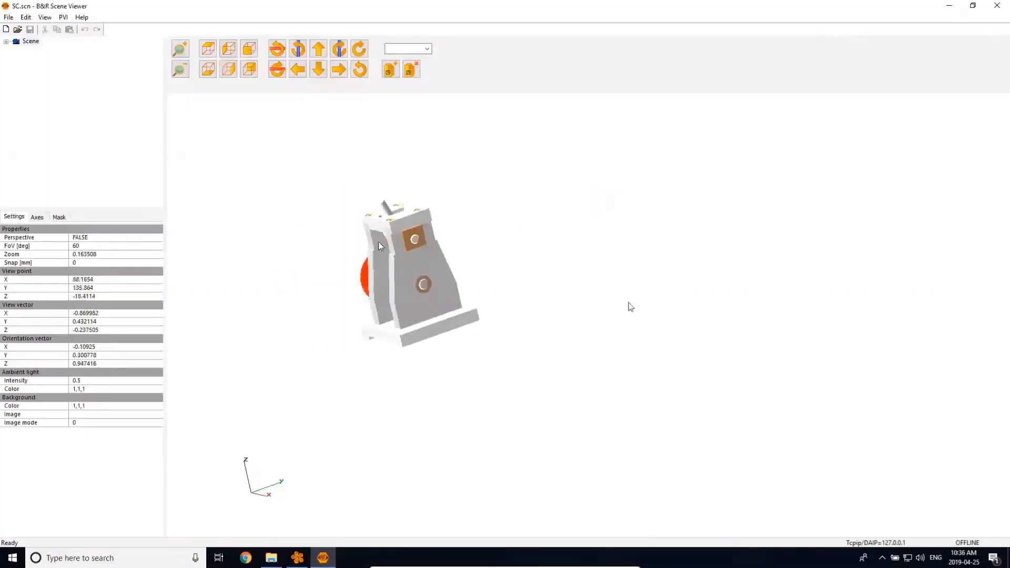
# - Connect the scene to the running ARSim target through PVI and accept trial mode
pyautogui.click(64, 17)
pyautogui.click(79, 28)
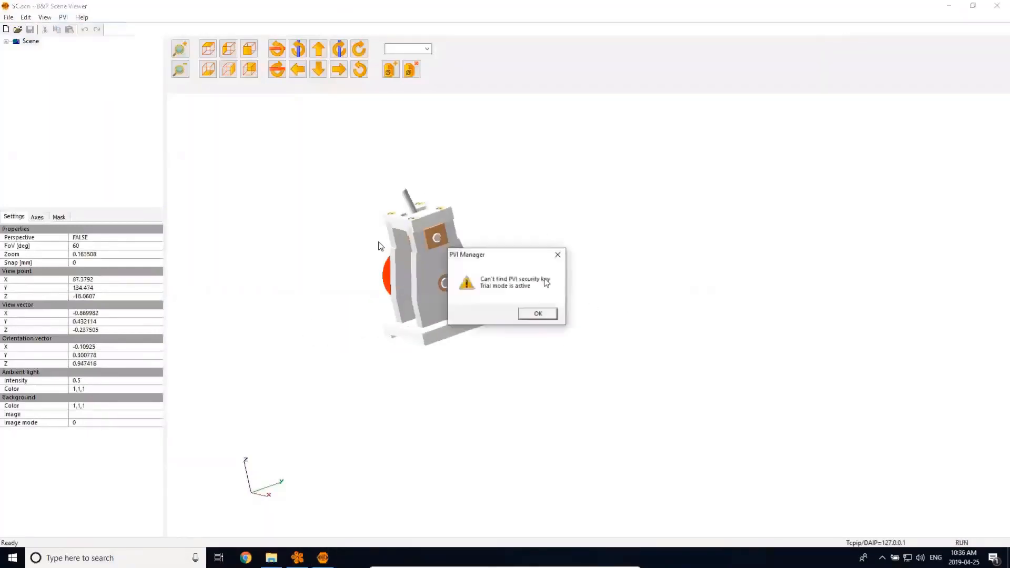
pyautogui.click(539, 314)
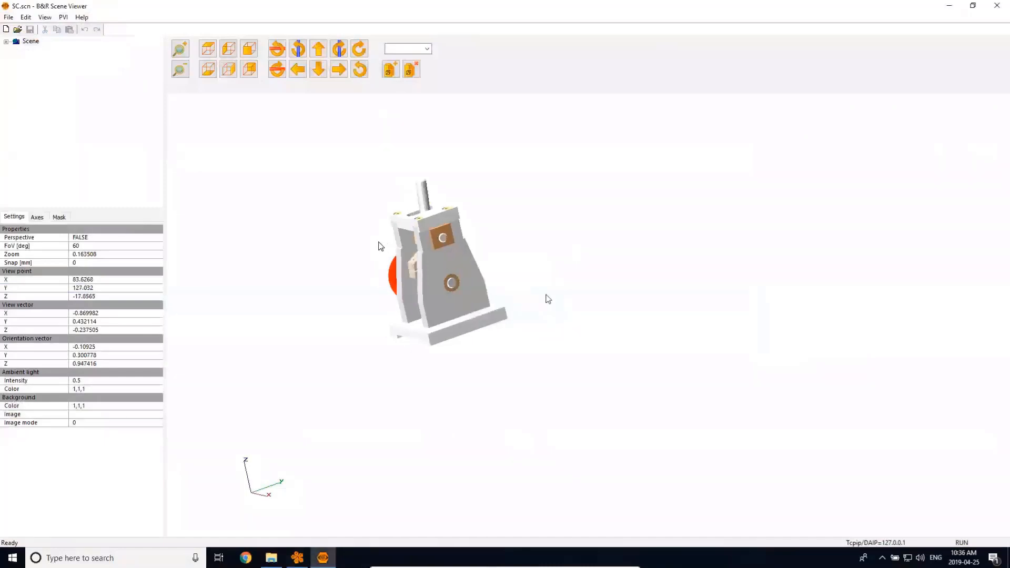
# - Examine the animated slider-crank assembly up close from several angles, including the crank and piston between the side plates
pyautogui.scroll(2, 472, 247)
pyautogui.scroll(1, 472, 247)
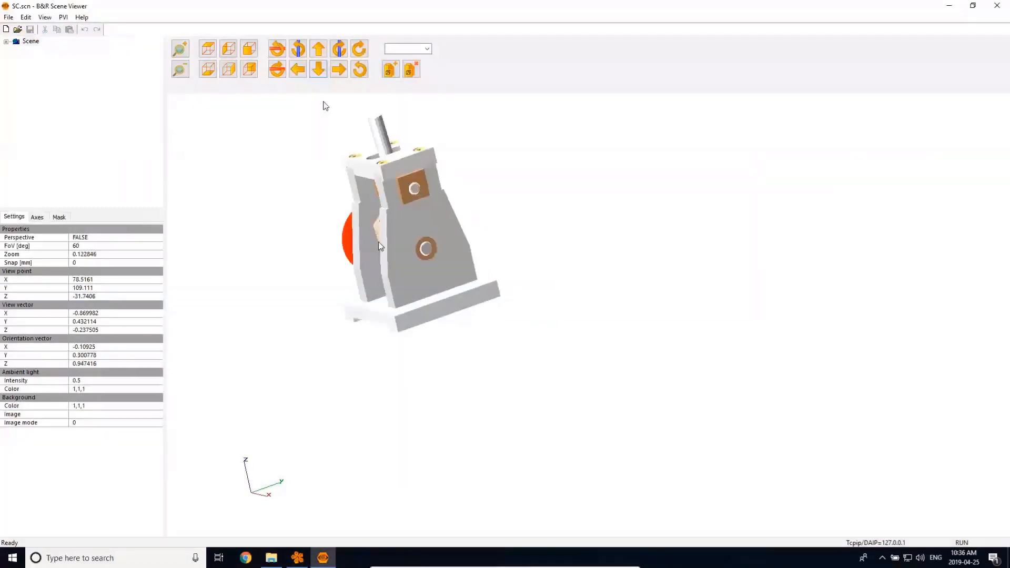
pyautogui.click(298, 49)
pyautogui.click(341, 54)
pyautogui.click(341, 53)
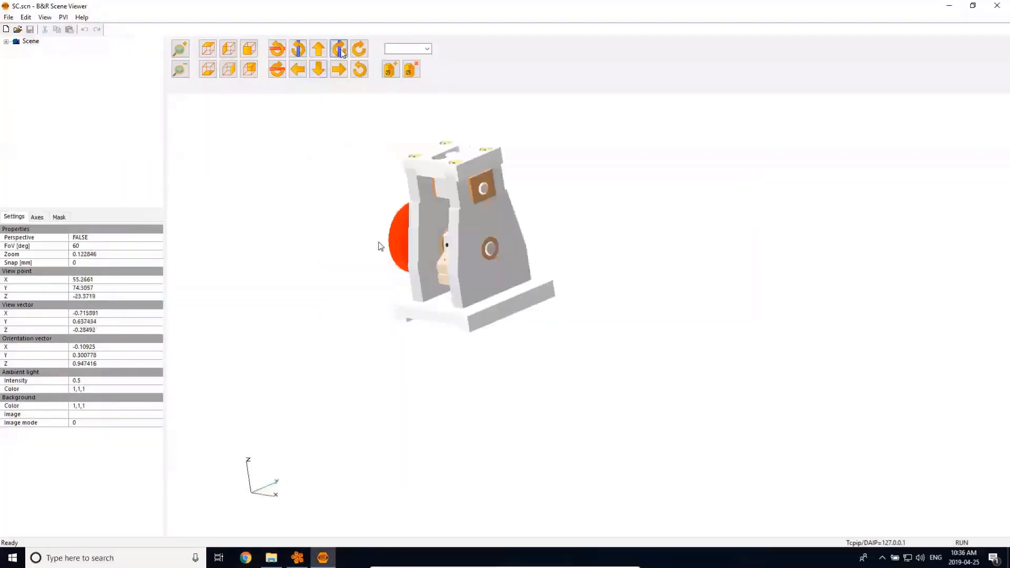
pyautogui.click(341, 53)
pyautogui.click(341, 53)
pyautogui.scroll(1, 619, 260)
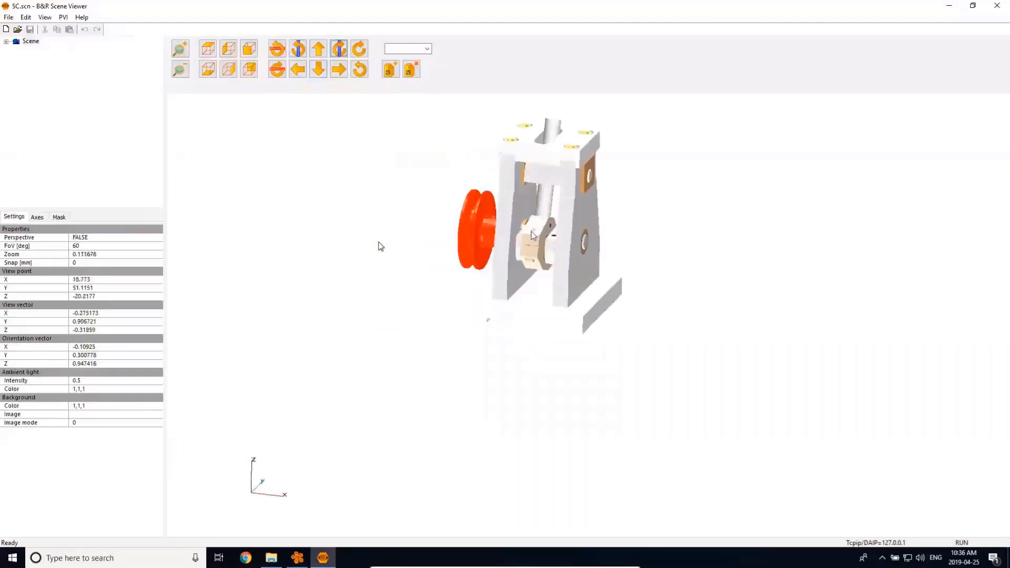
pyautogui.moveTo(618, 236)
pyautogui.mouseDown()
pyautogui.moveTo(610, 260)
pyautogui.moveTo(610, 247)
pyautogui.mouseUp()
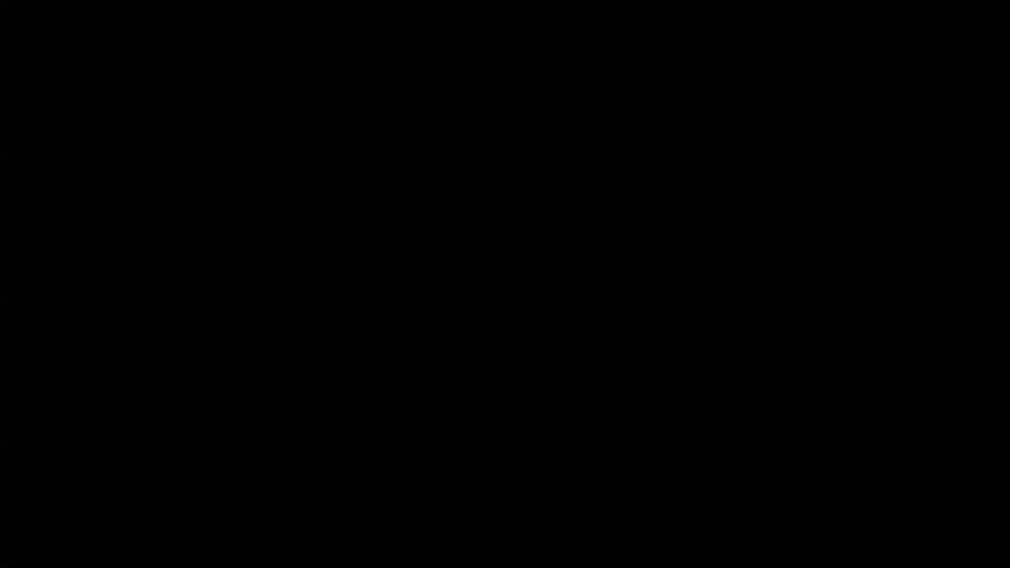
pyautogui.click(64, 558)
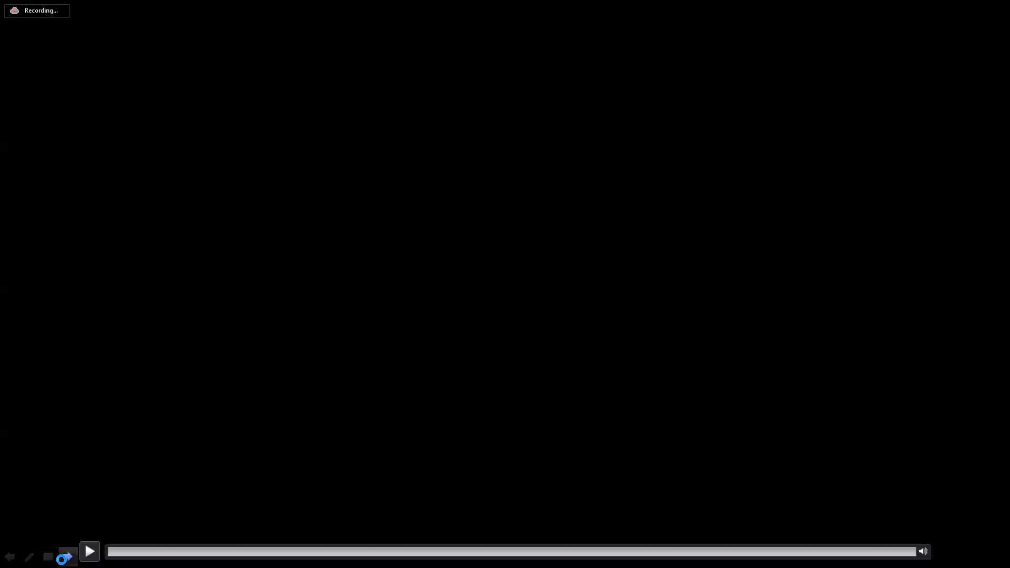